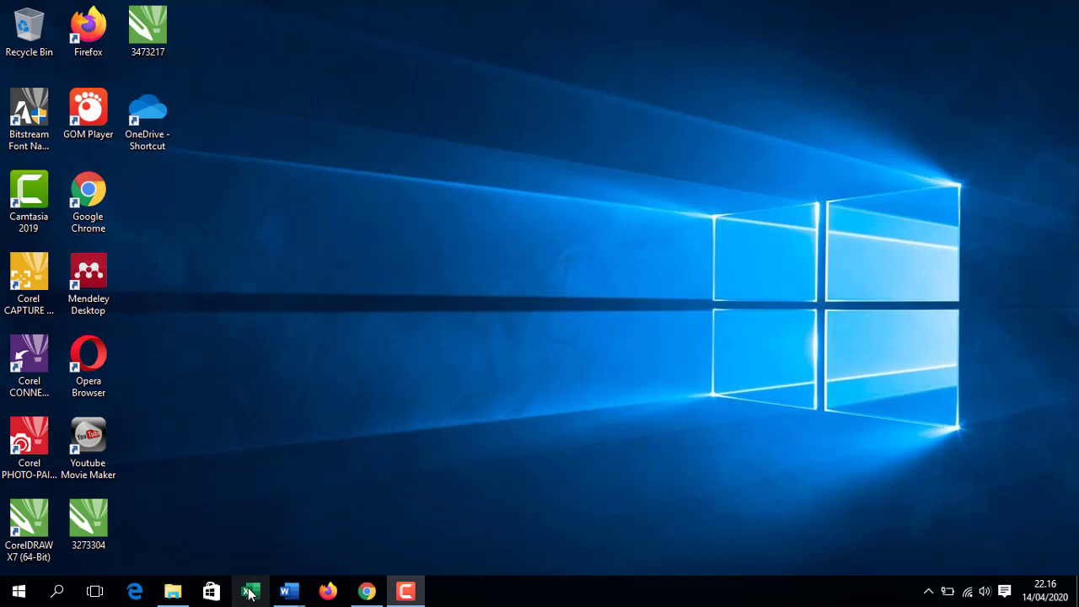
- Open Excel with a blank workbook in a maximized window and dismiss the Office update notice
click(249, 592)
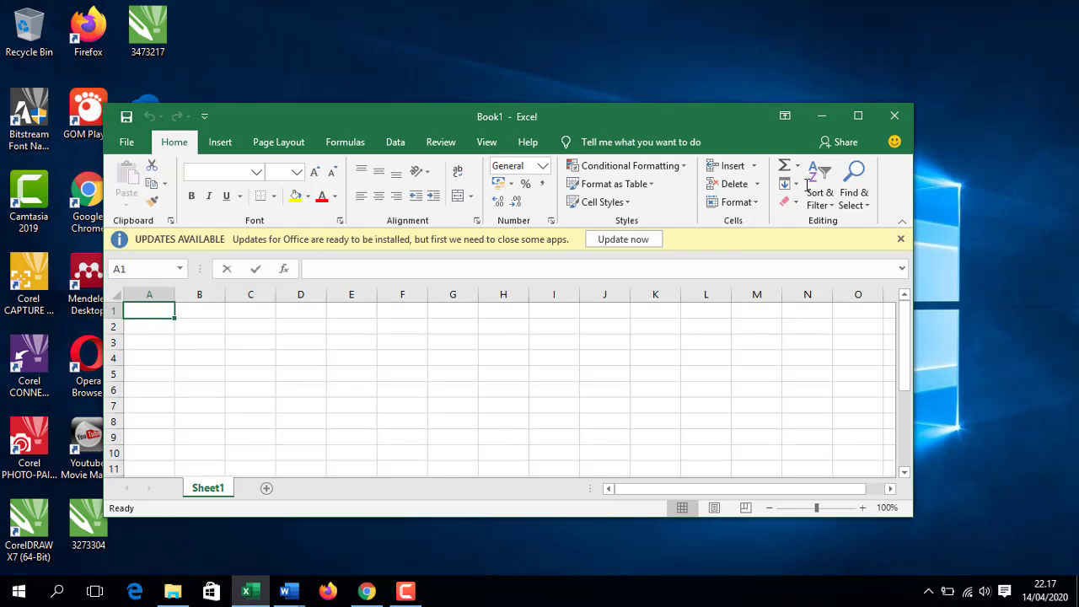
click(859, 116)
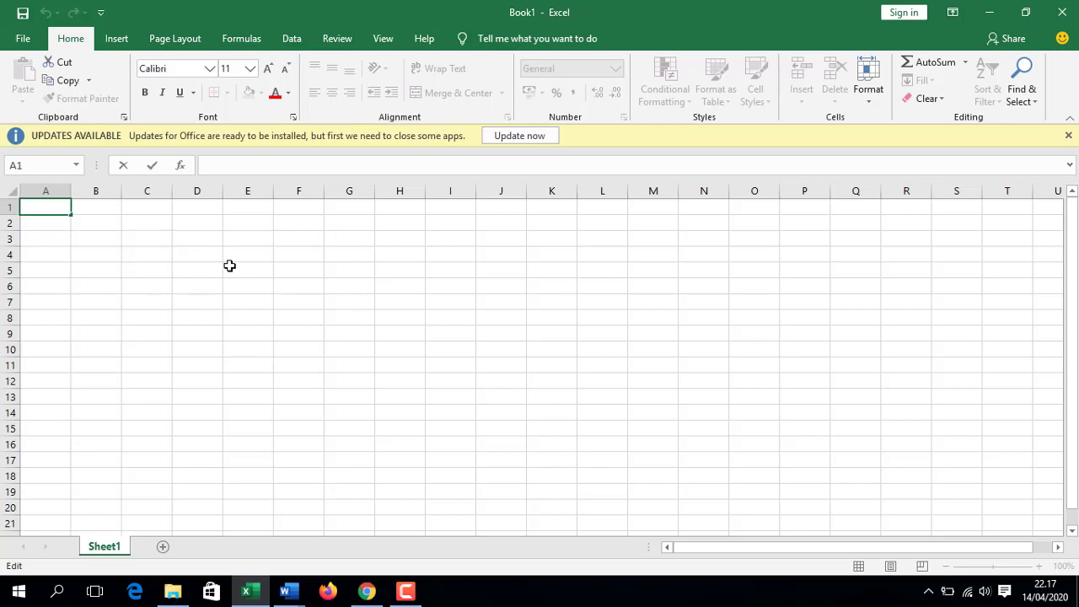
click(187, 253)
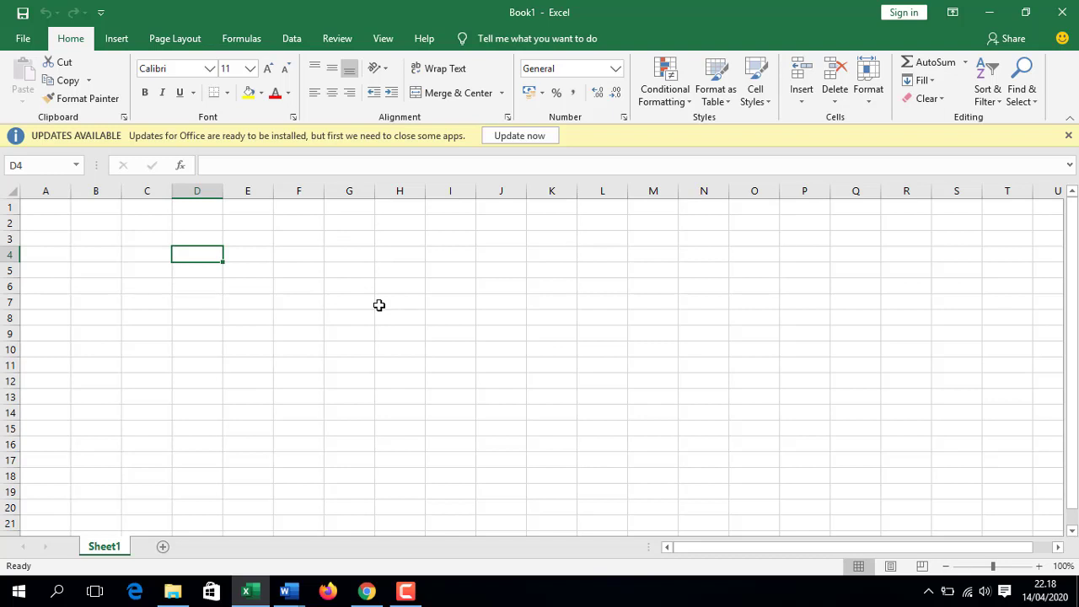
click(1068, 135)
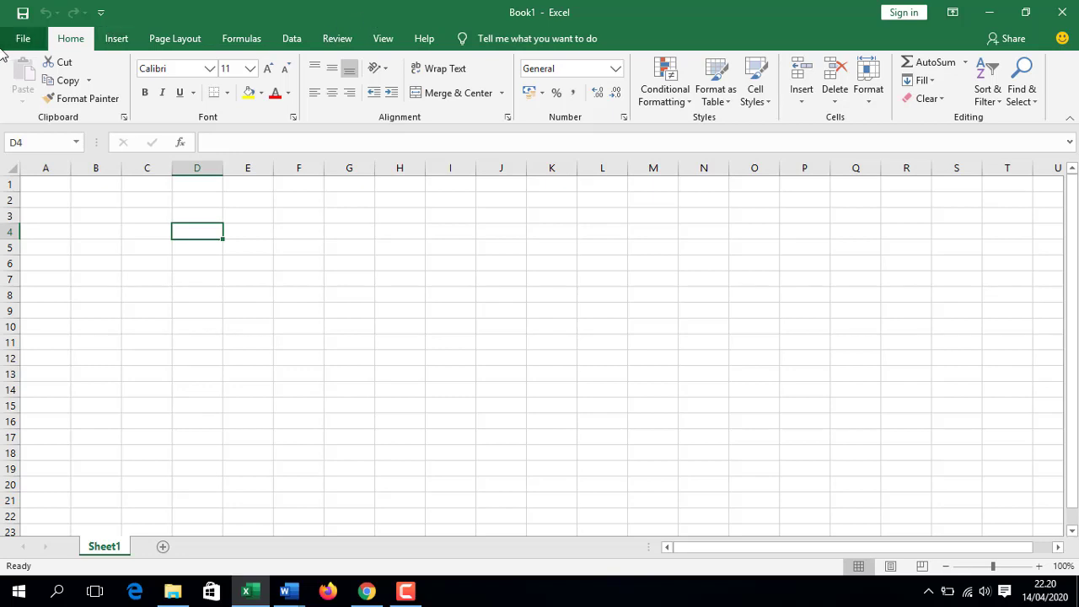
- Create a second blank workbook from the new-workbook templates and close it again
click(25, 39)
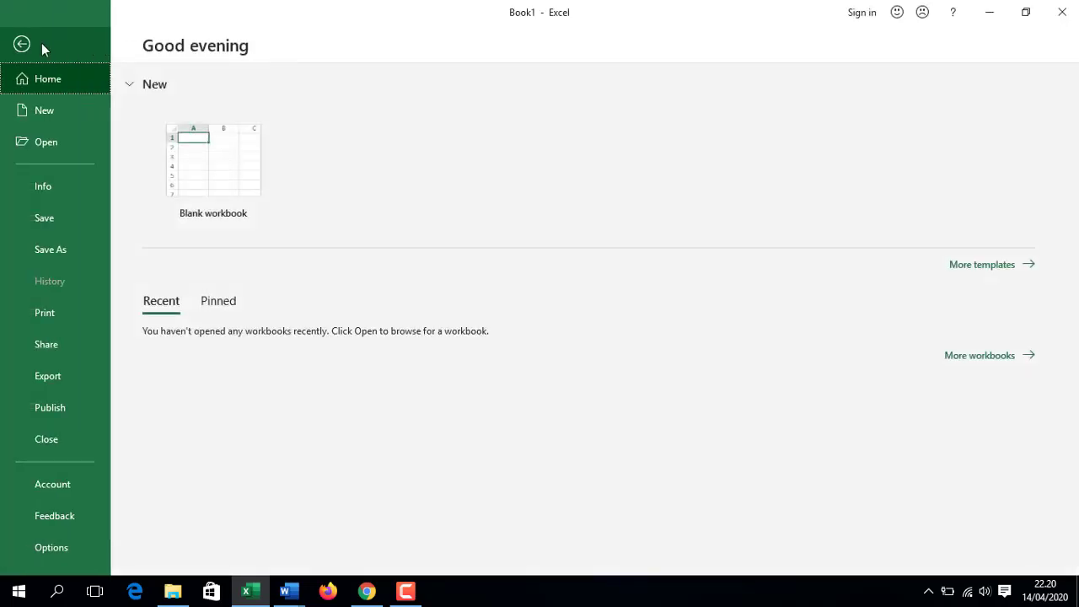
click(64, 102)
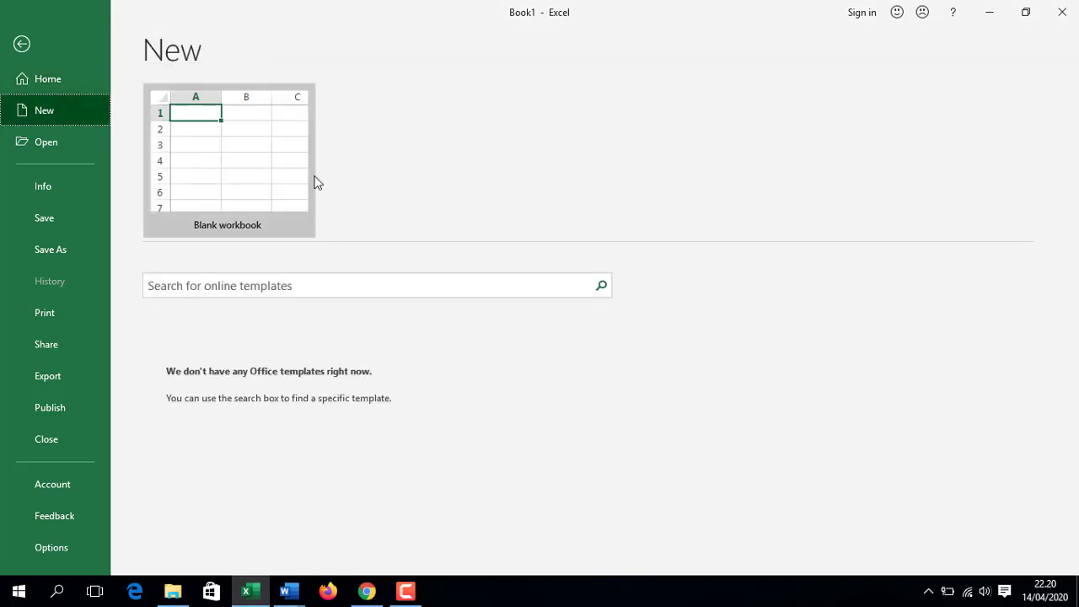
click(225, 182)
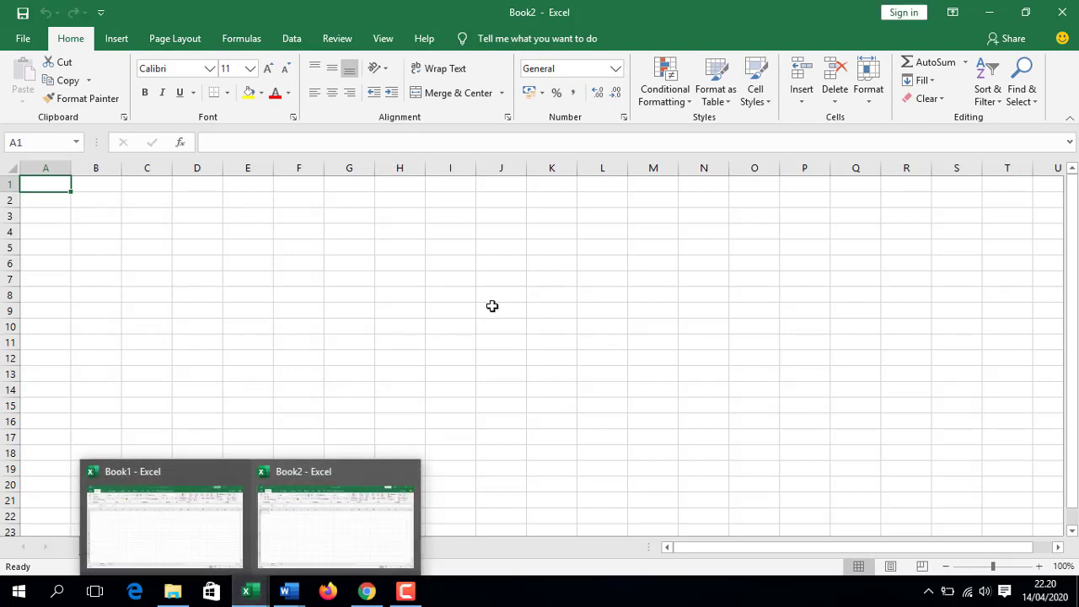
click(1073, 10)
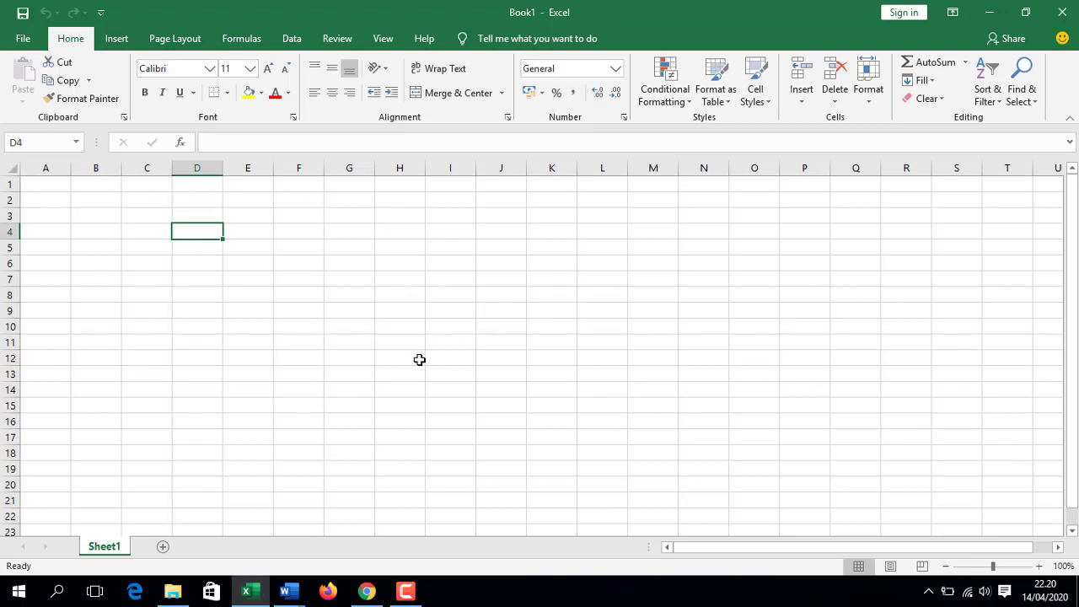
- Create another empty workbook directly from the worksheet view, bring up its window, and close it
key(ctrl+n)
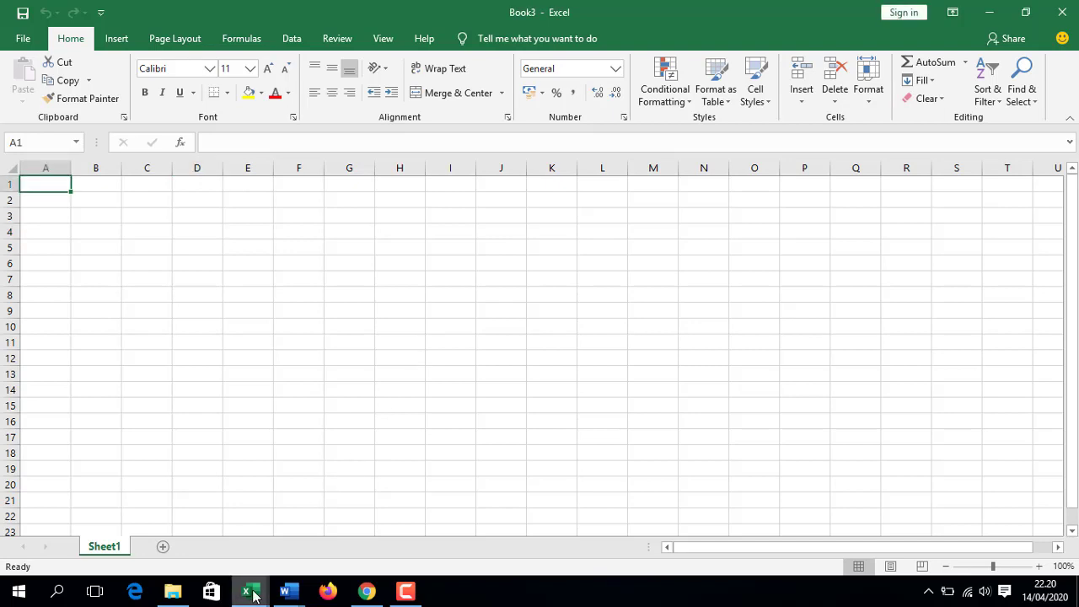
mouse_move(255, 596)
click(339, 511)
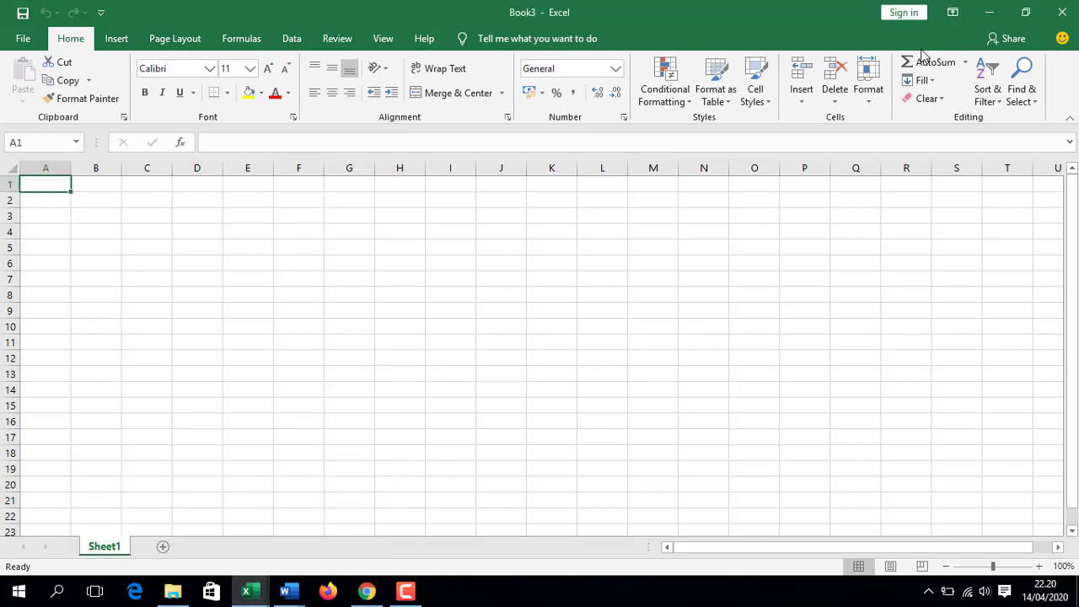
click(1061, 11)
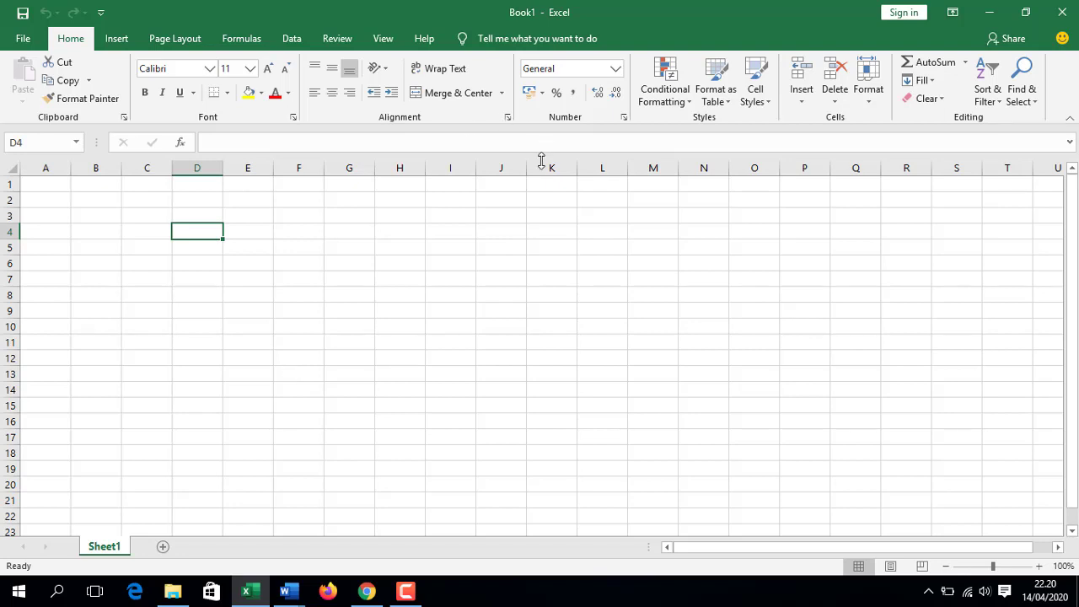
- Open the Save As file dialog for Book1, view the available drives, and cancel back to the worksheet
click(25, 39)
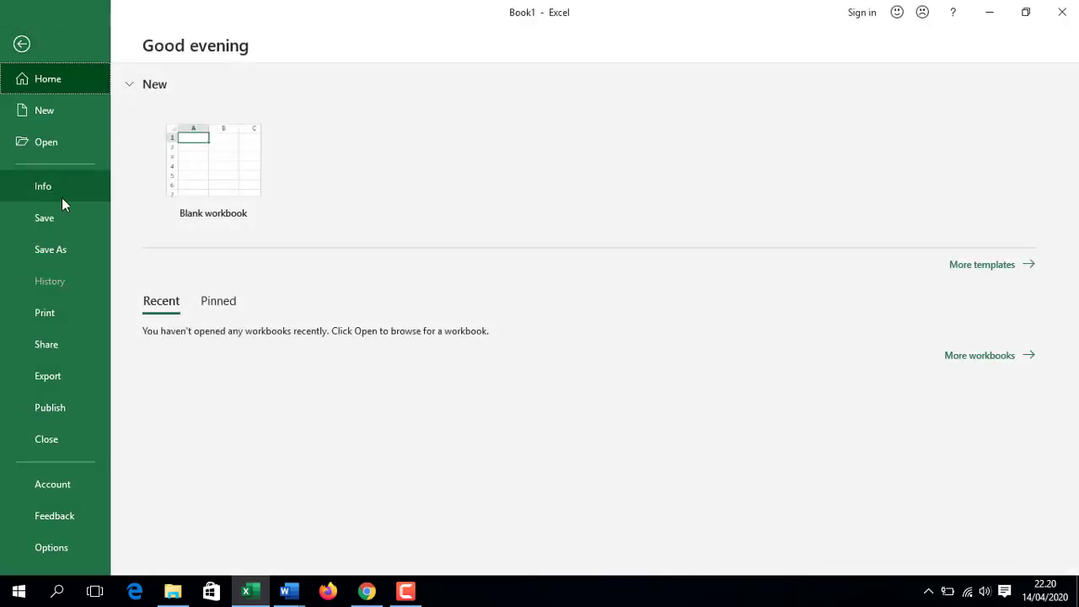
click(66, 257)
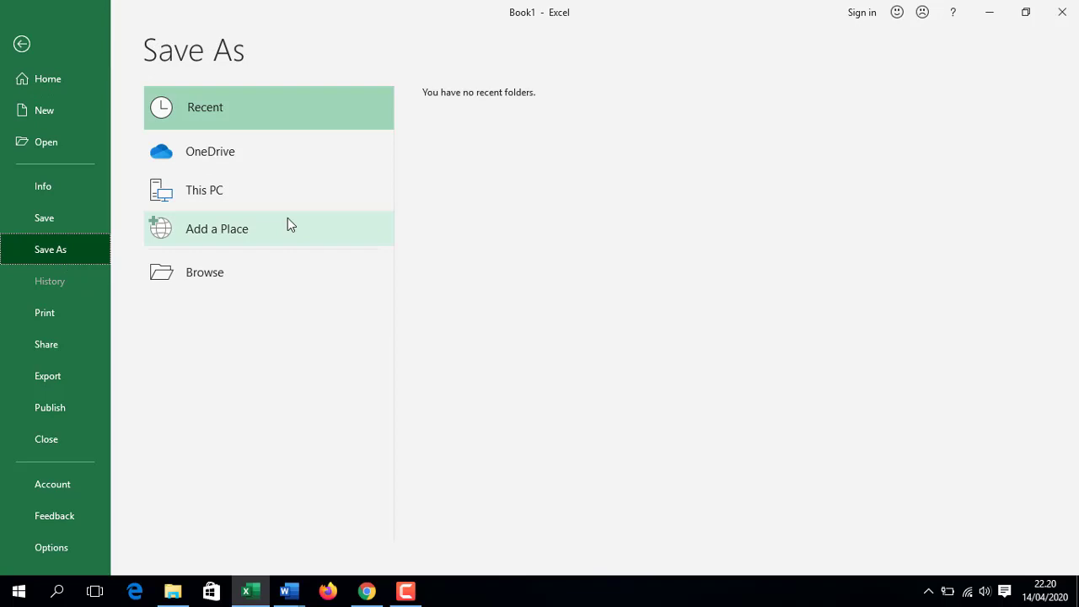
click(279, 275)
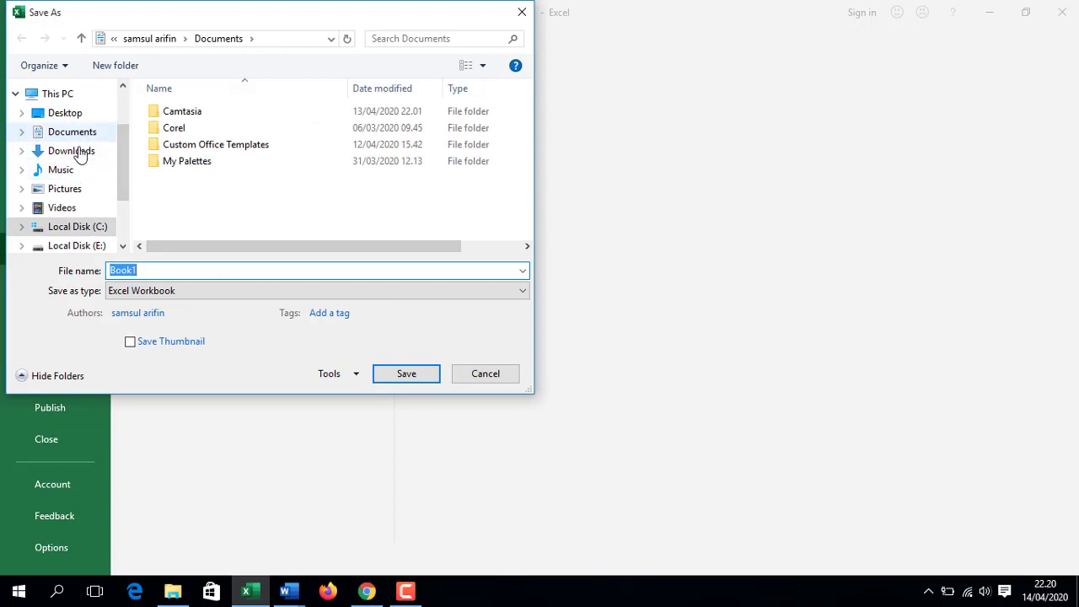
scroll(127, 188, down, 2)
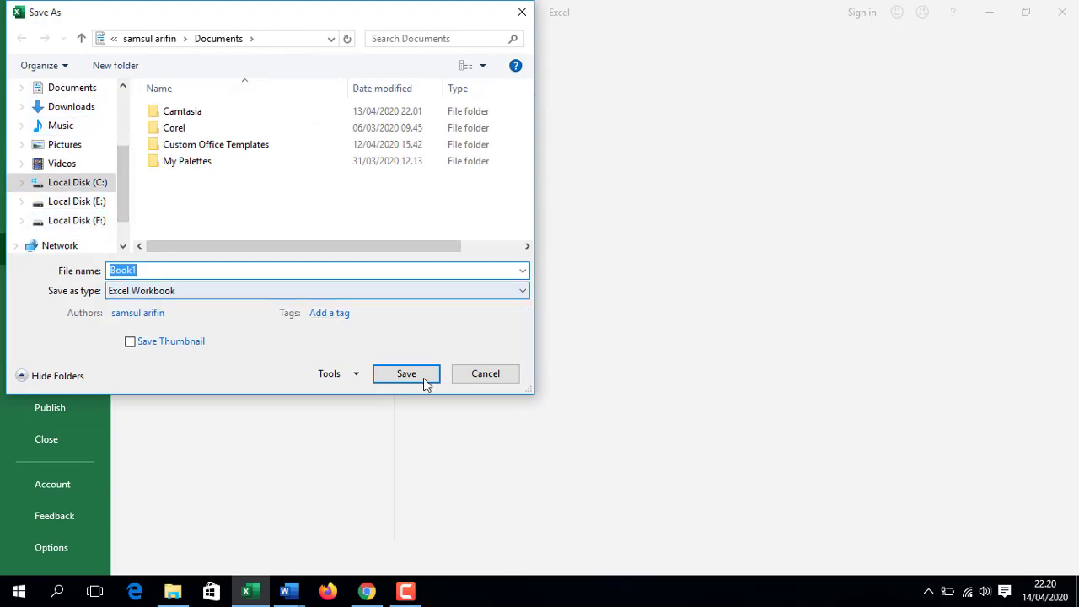
click(475, 381)
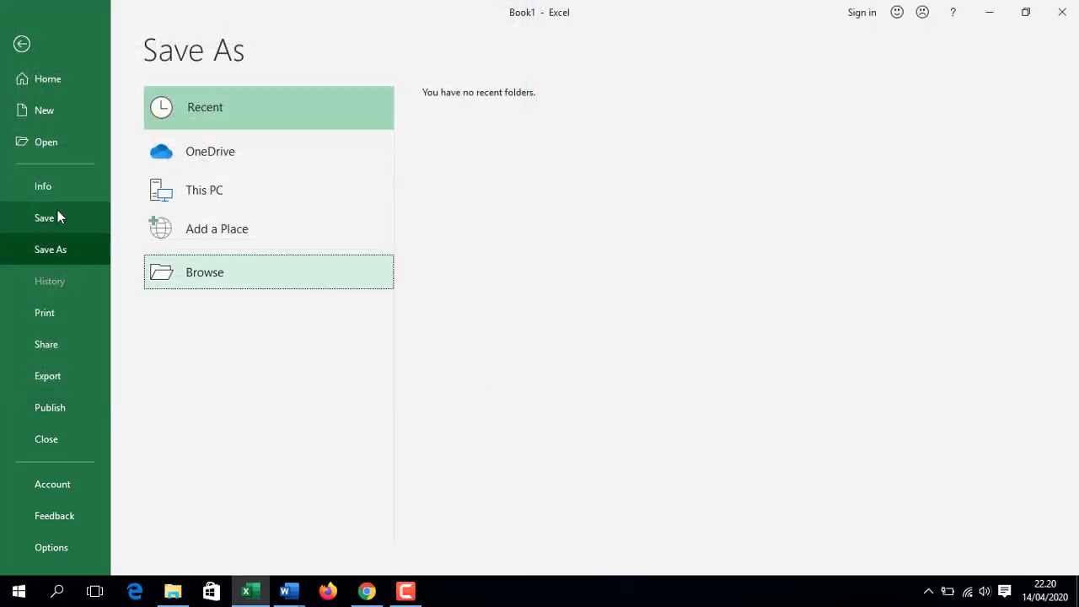
click(24, 42)
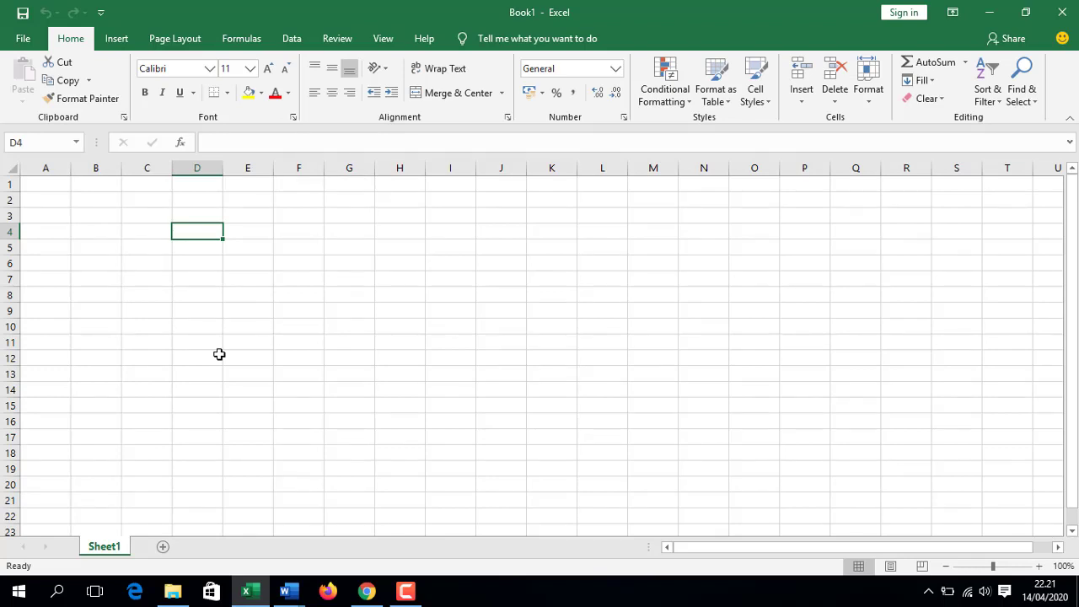
- Start saving the workbook from the worksheet, browse for a save location, and cancel without saving
key(ctrl+s)
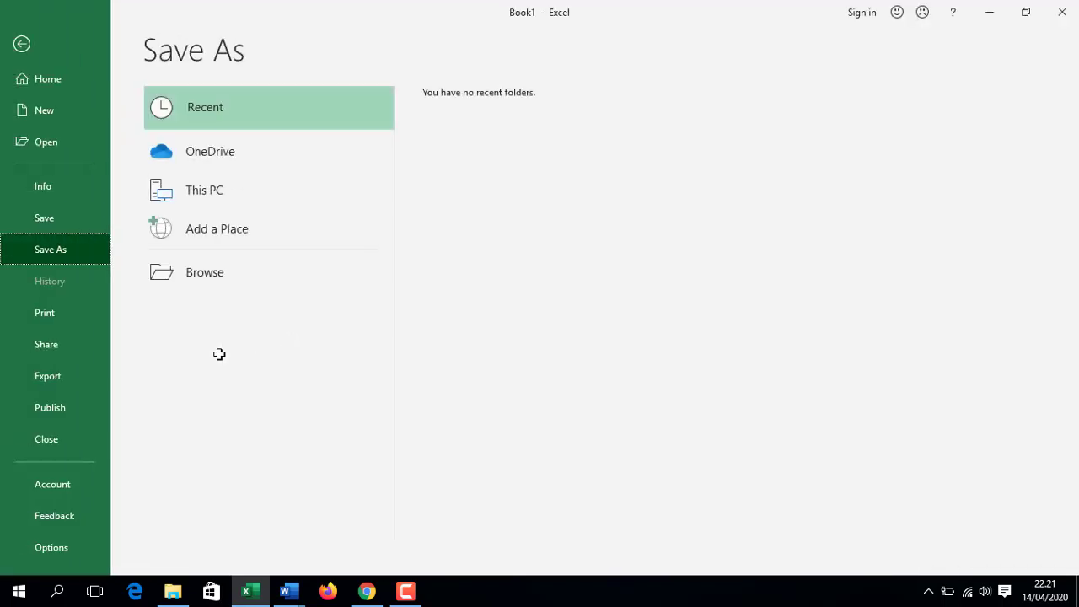
click(212, 280)
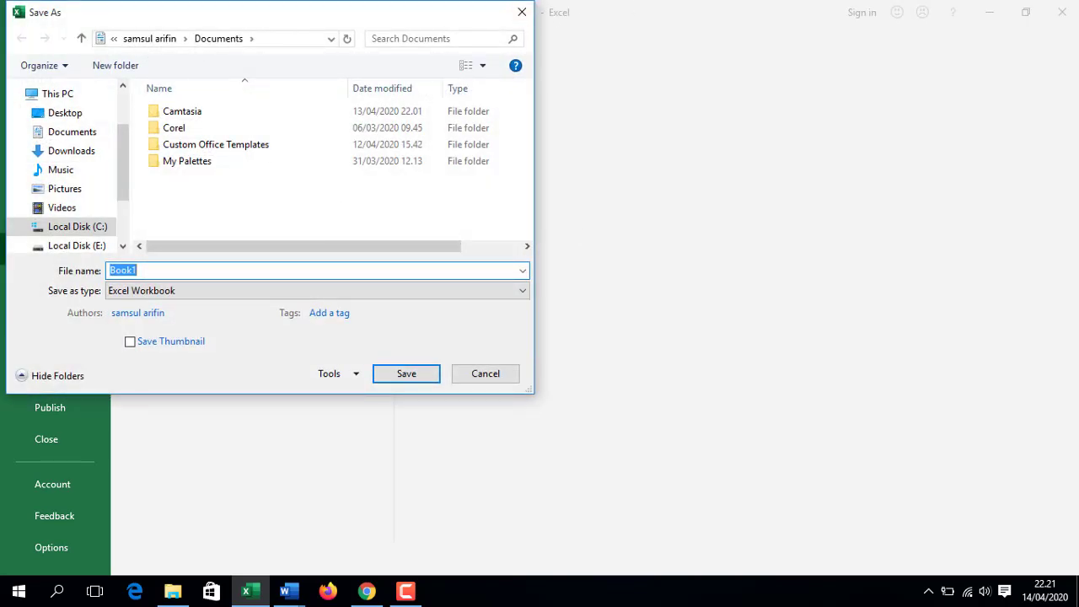
click(522, 12)
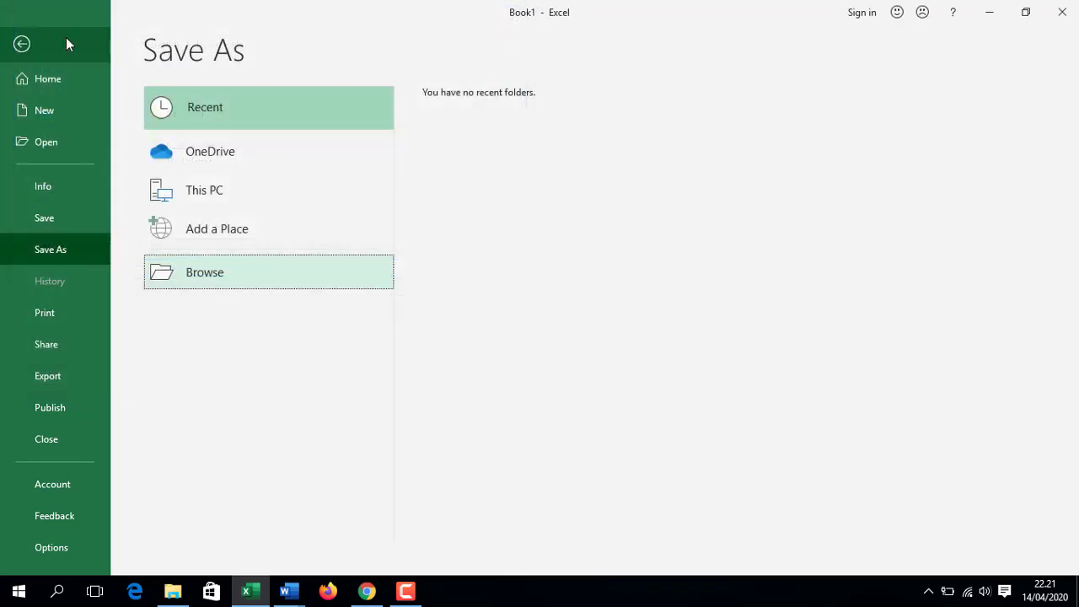
click(21, 45)
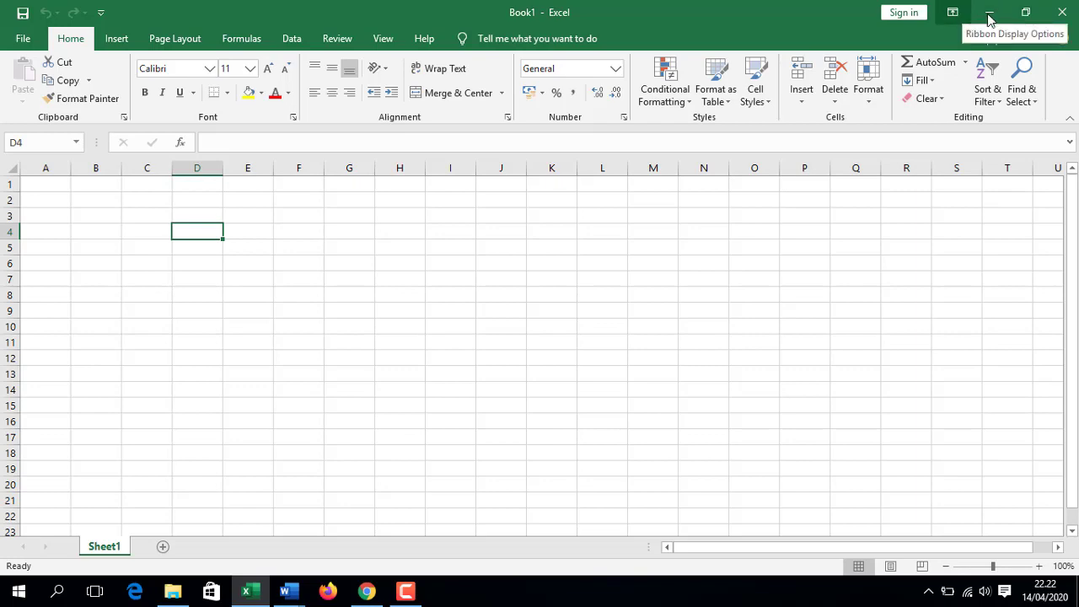
- Restore the Excel window to its smaller size and maximize it again, twice
click(1026, 14)
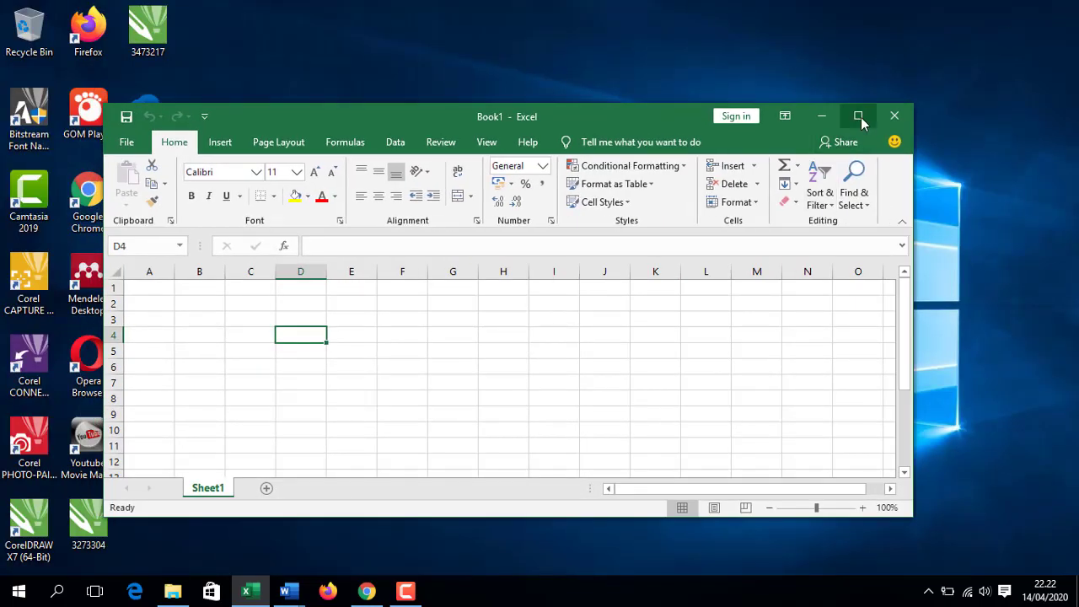
click(859, 116)
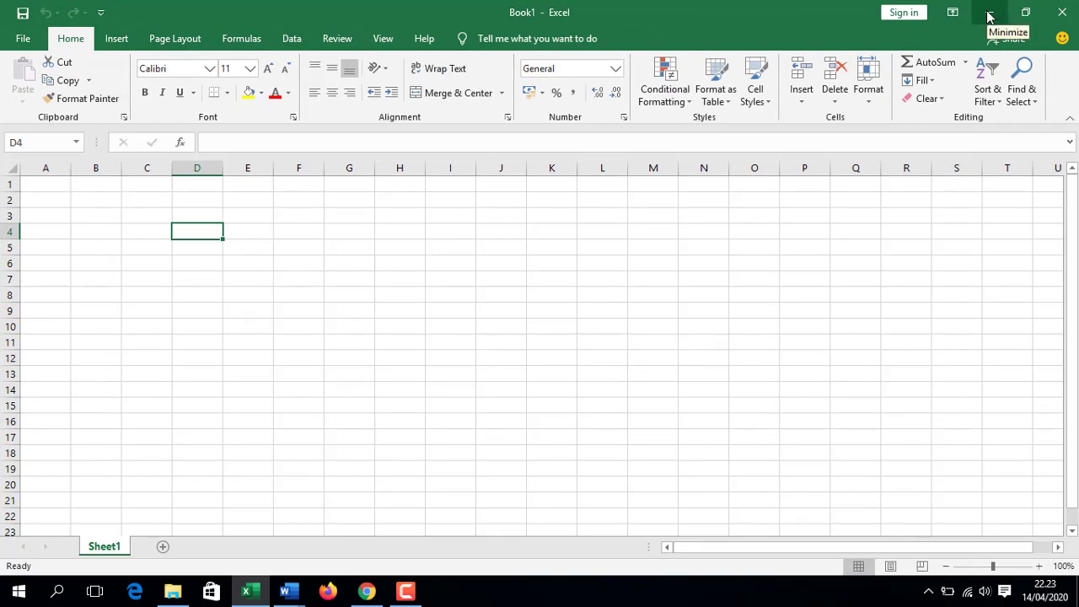
click(1032, 20)
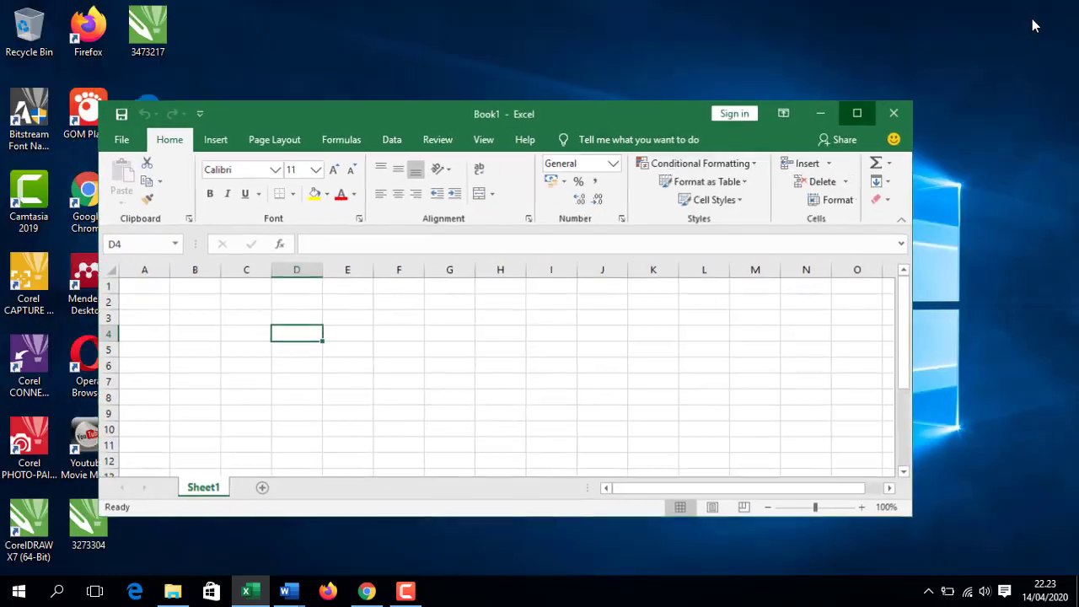
click(858, 115)
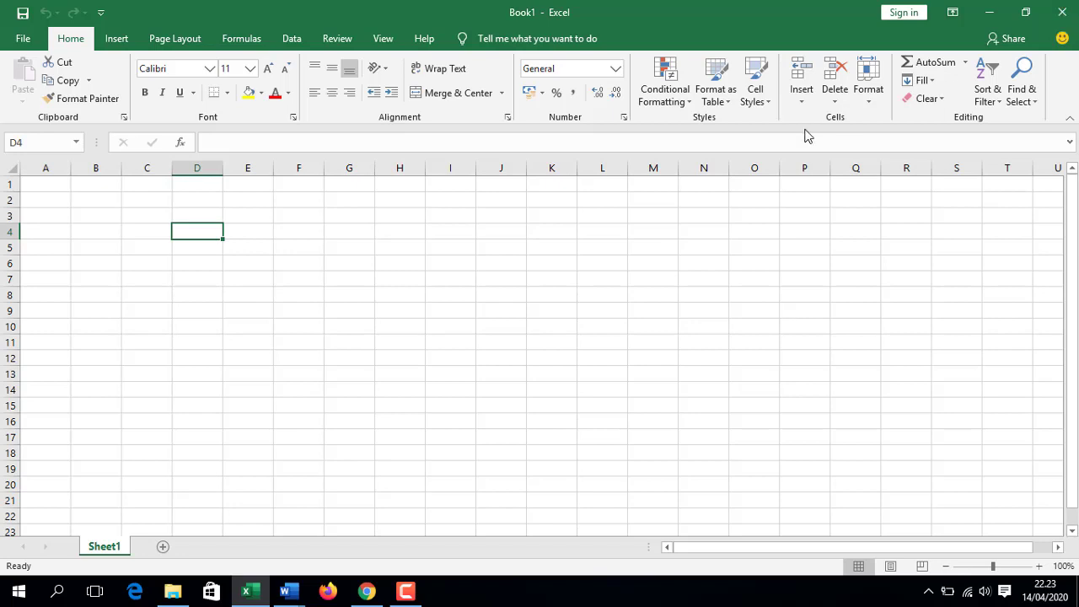
- Enter 10 in cell A3, leaving D4 empty, then try to close the workbook and cancel the save prompt
text(fd)
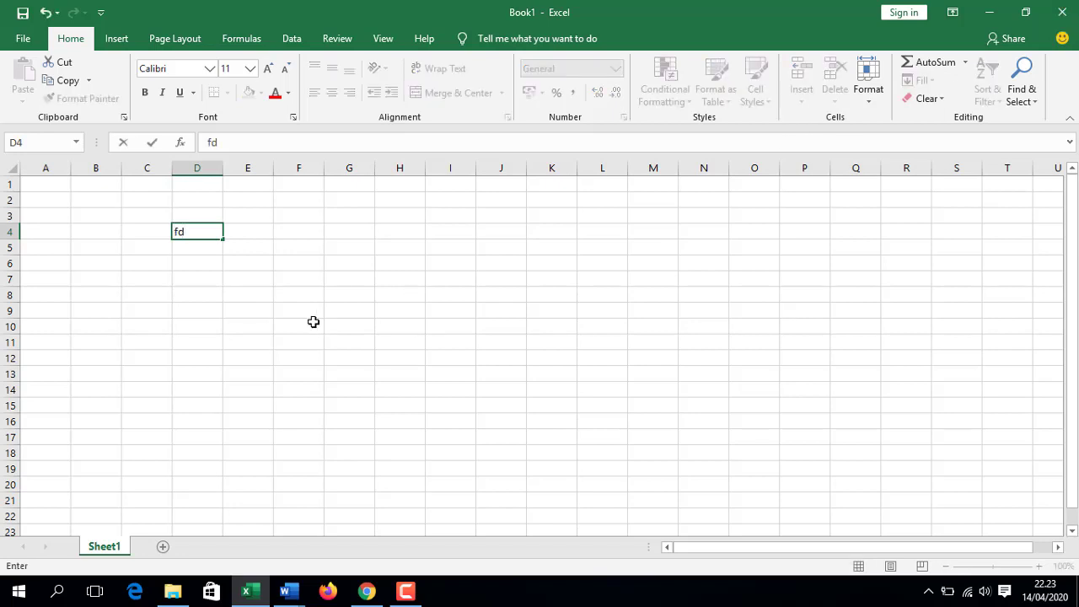
key(BackSpace)
key(BackSpace)
click(60, 214)
text(10)
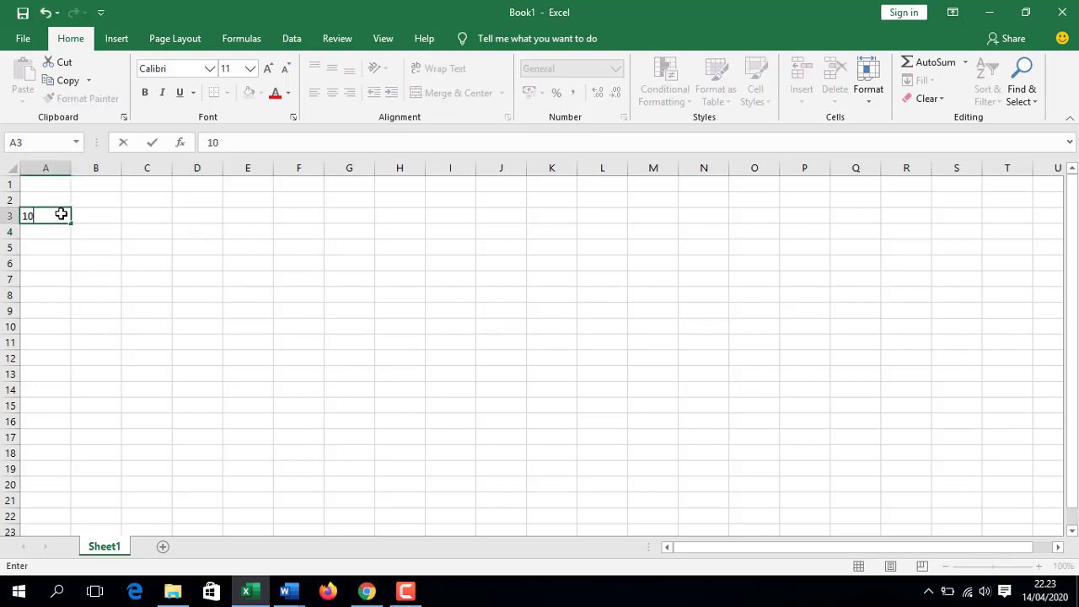
click(1063, 12)
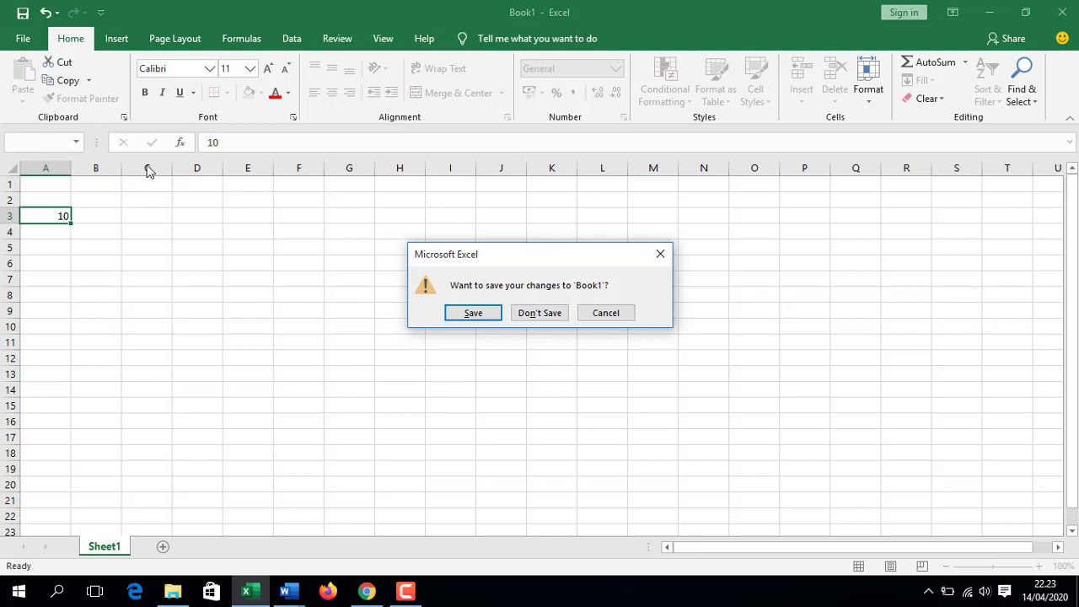
click(661, 253)
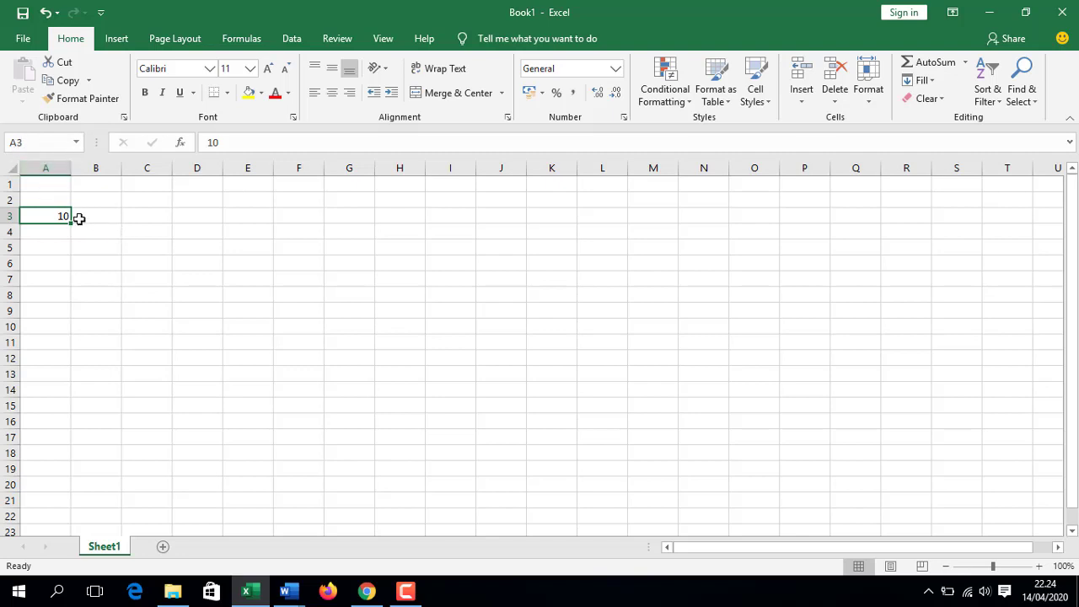
- Check the selected cell's reference, go to the sheet's last column in row 3, and return to cell A3
click(75, 144)
click(75, 143)
key(Right)
drag(923, 552, 836, 550)
click(118, 211)
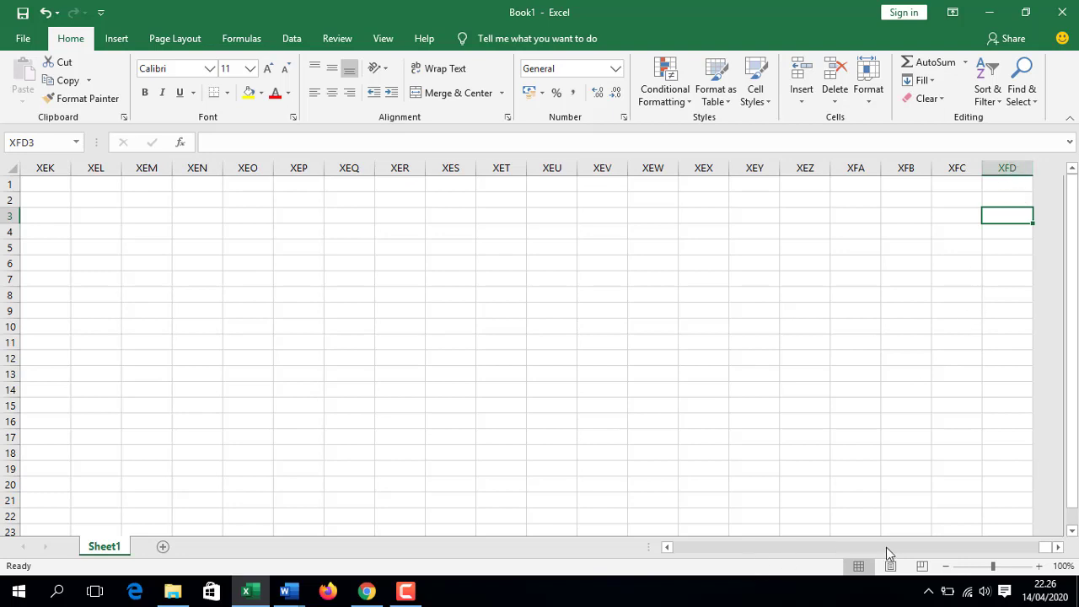
key(ctrl+Left)
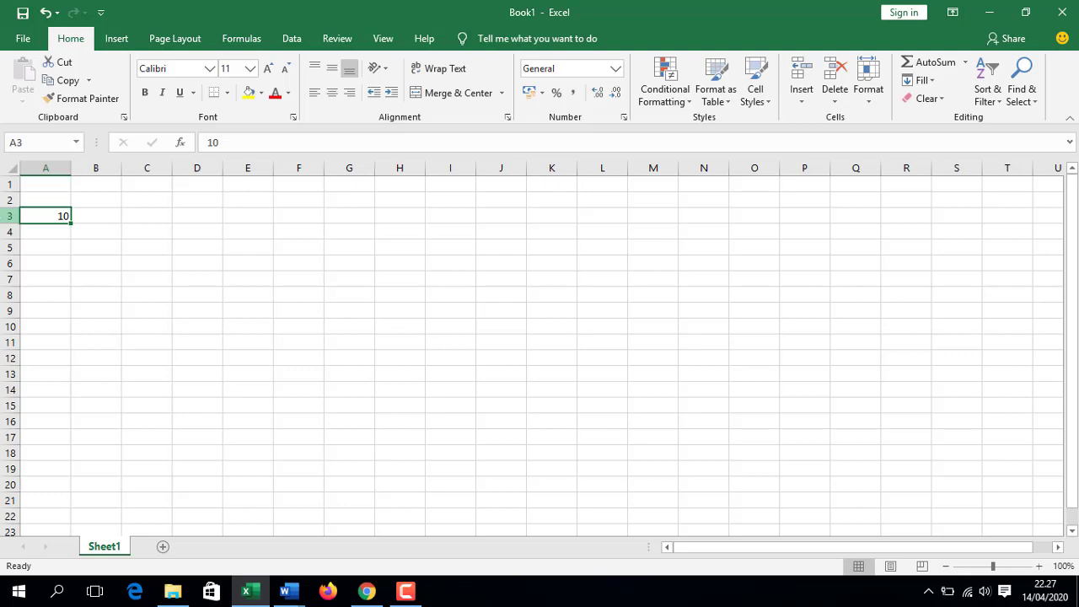
- Go to the last row of column A, return to cell A3, and select cell A5
key(ctrl+Down)
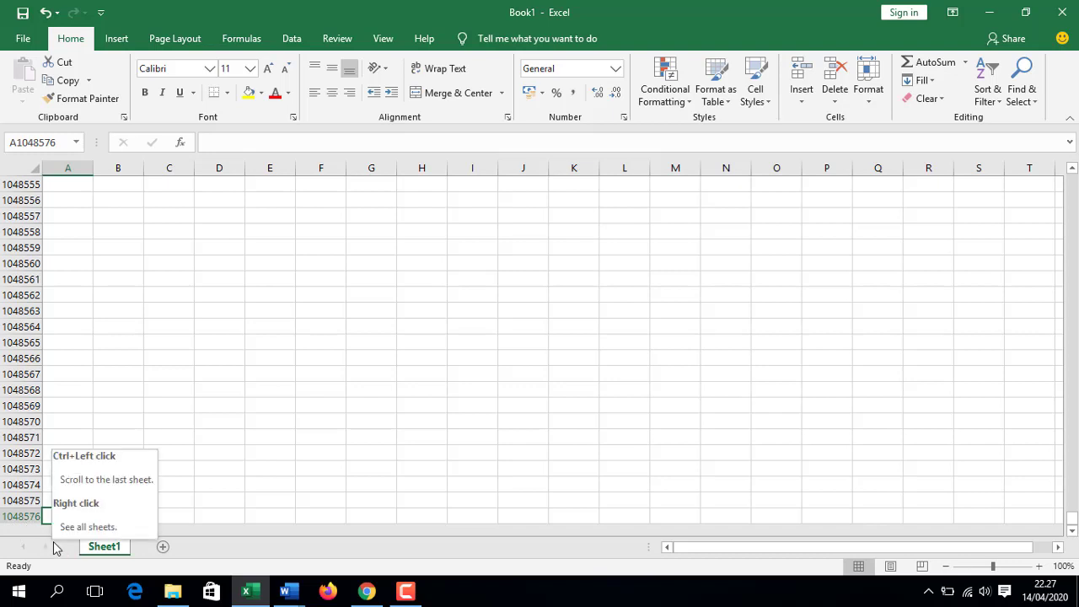
key(ctrl+Up)
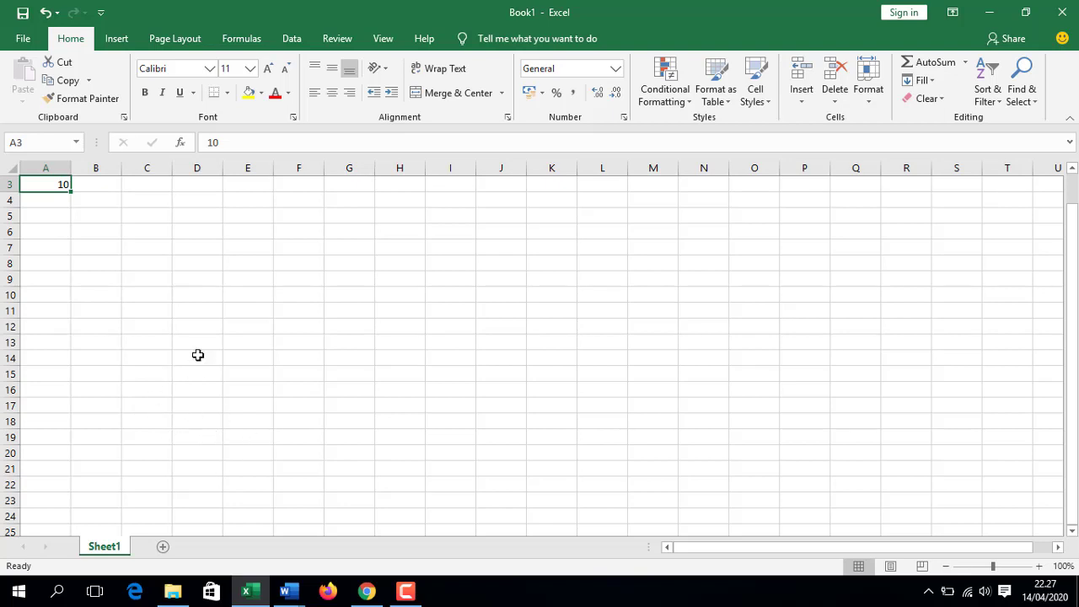
click(159, 272)
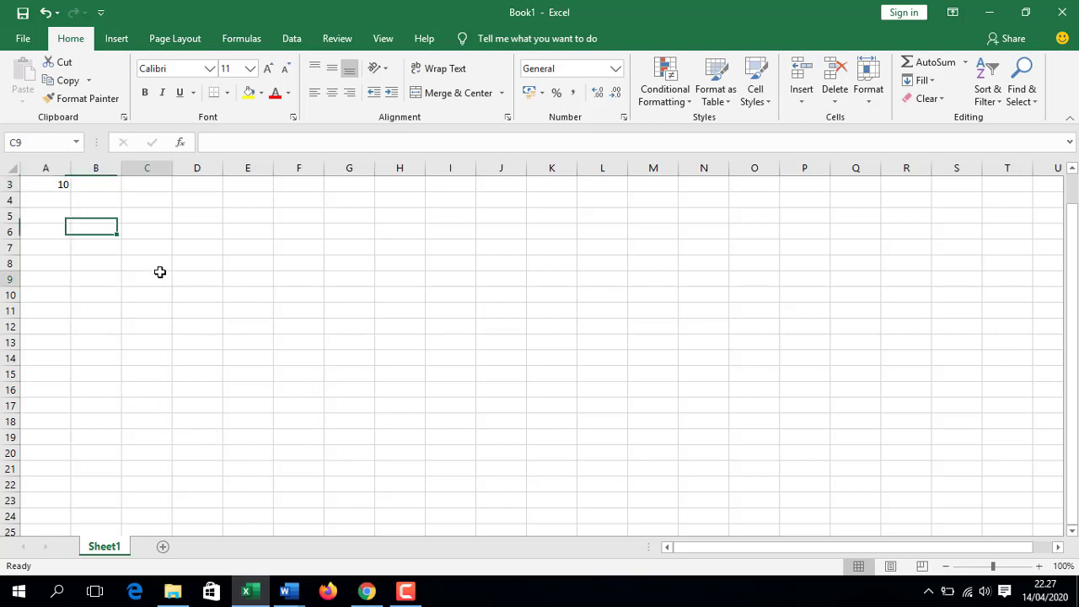
click(47, 219)
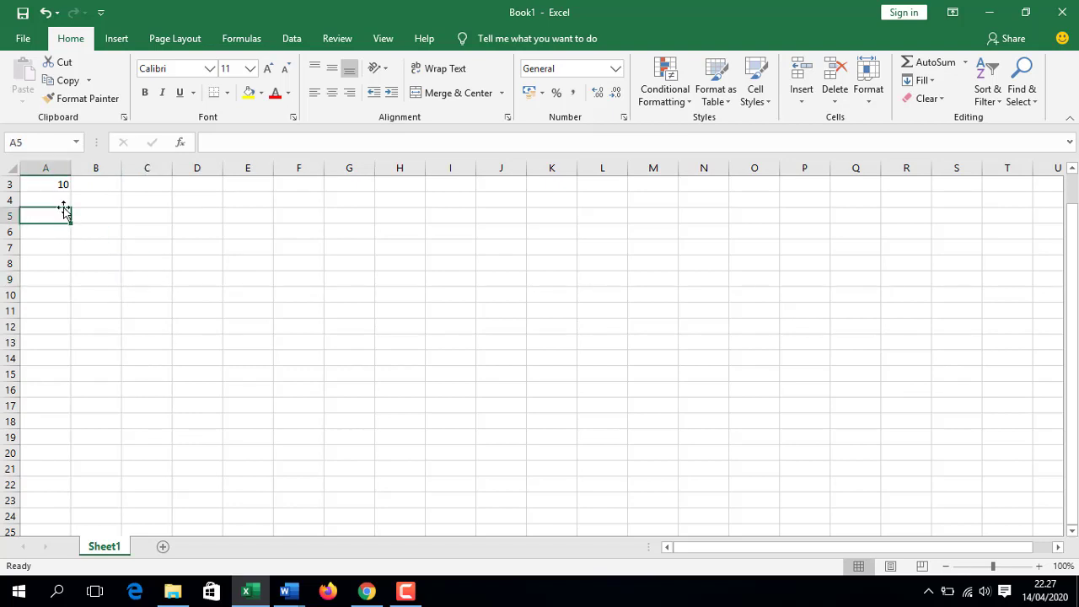
- Move the selection between cells A5 and A6, and fill the empty cell A5 across to D5
click(105, 223)
click(59, 216)
click(51, 233)
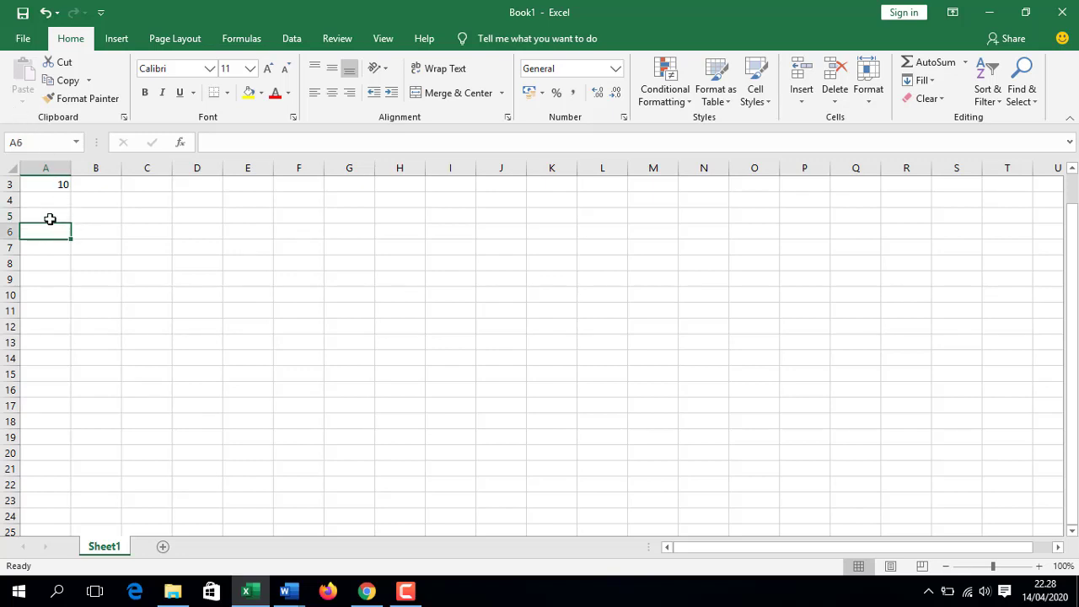
click(49, 218)
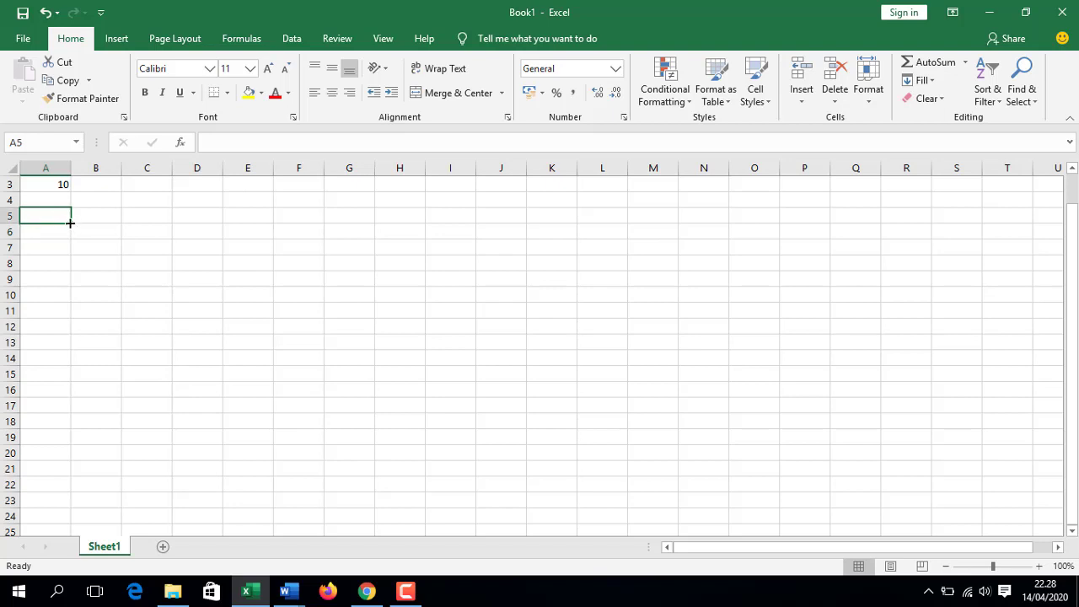
drag(70, 222, 224, 222)
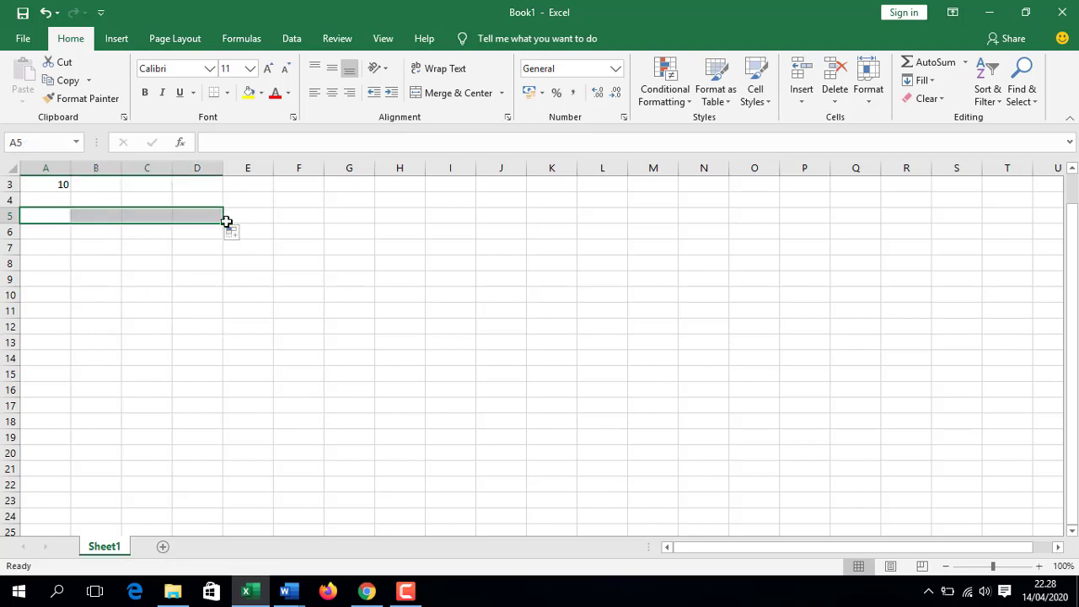
- Select a block of cells from A5 into column D, clear that selection, and select cell B5
click(82, 245)
drag(47, 220, 207, 355)
click(64, 267)
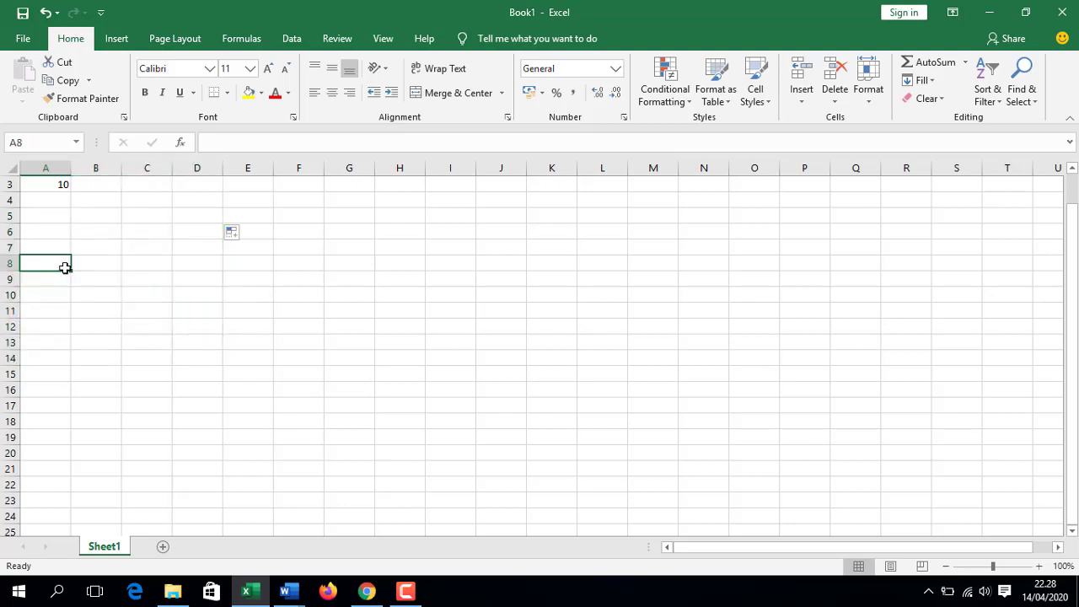
click(42, 215)
click(100, 215)
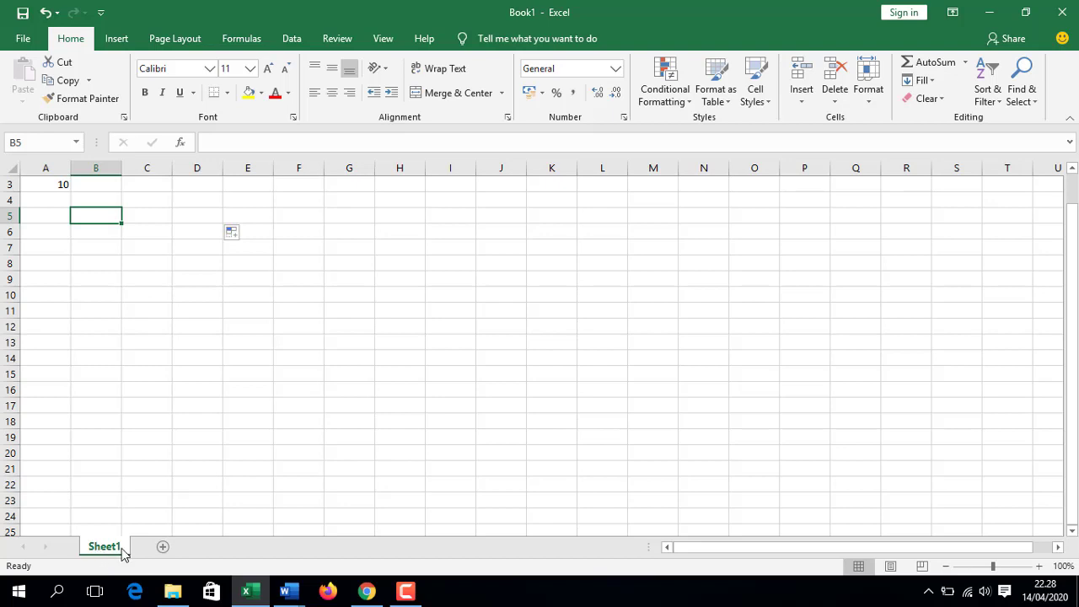
- Add a new worksheet and switch back and forth between it and Sheet1
click(163, 548)
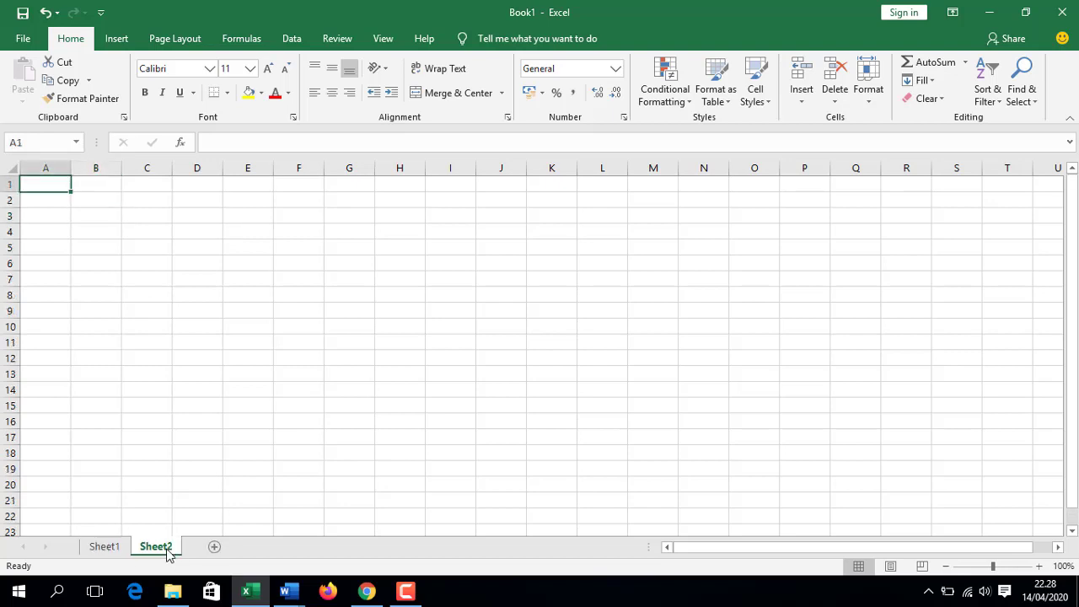
click(108, 548)
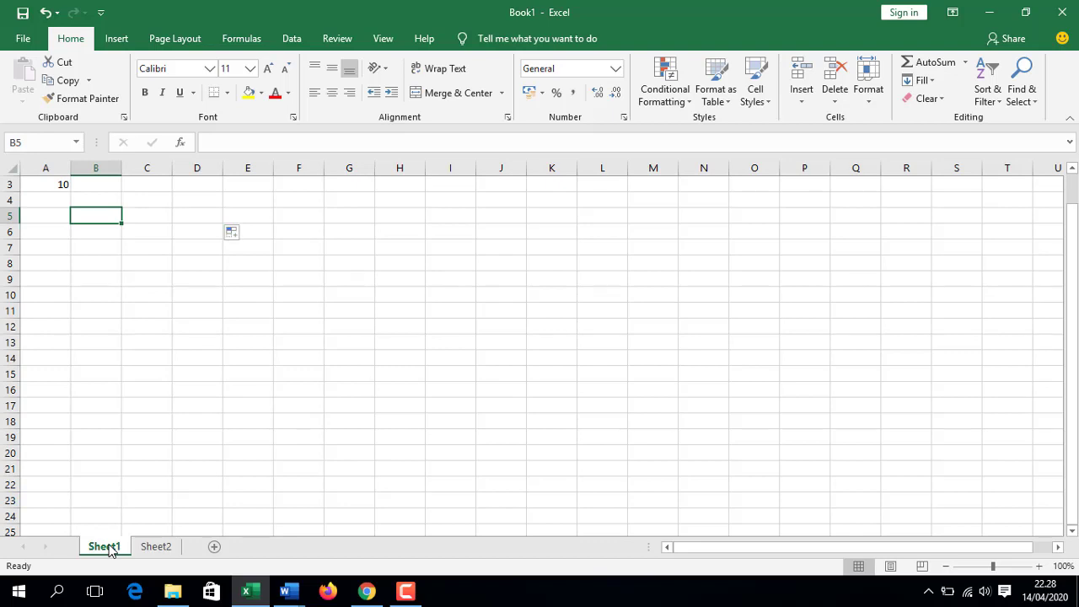
click(170, 546)
click(110, 548)
- Delete the Sheet2 worksheet
click(168, 550)
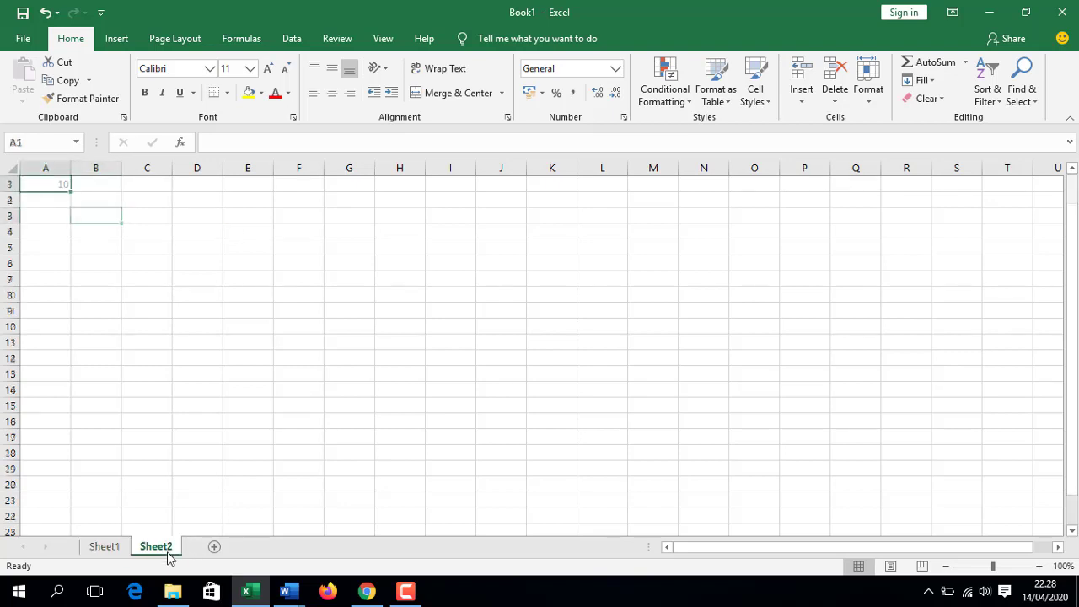
right_click(167, 550)
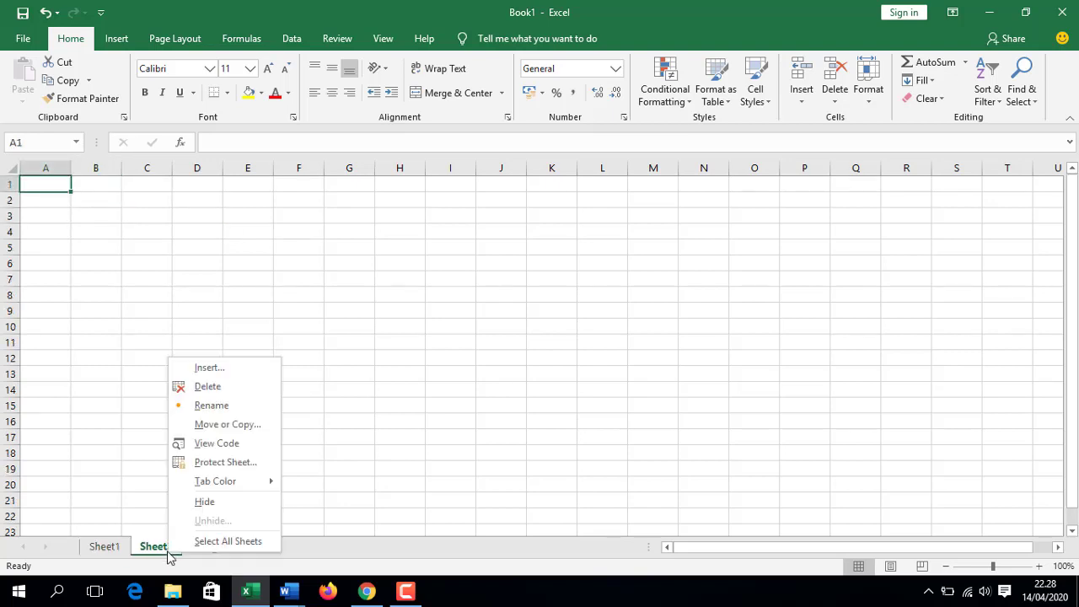
click(248, 384)
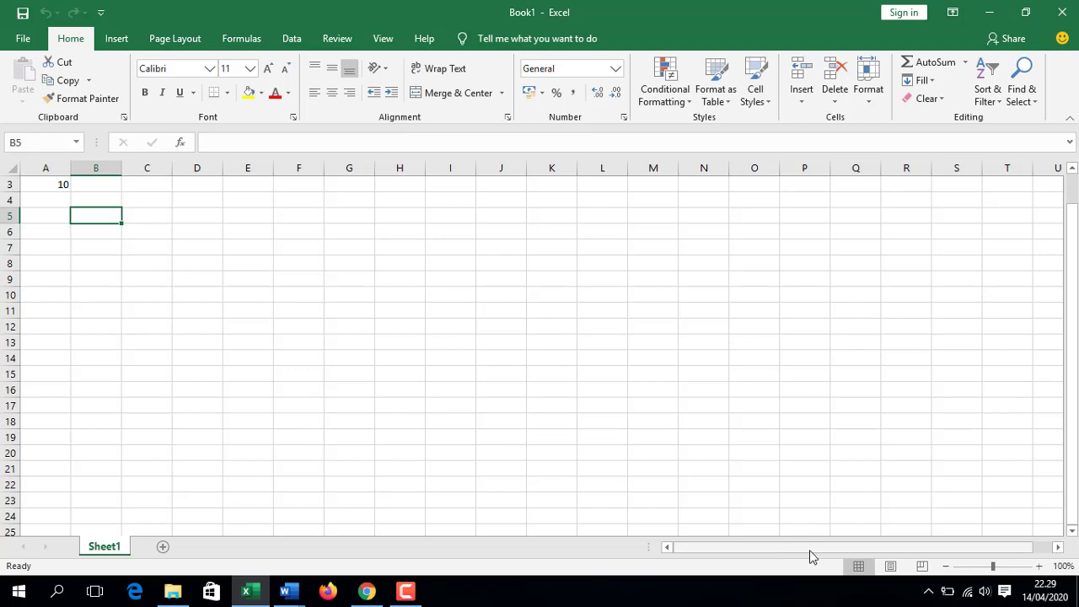
- Select cell G12 and view the sheet in Page Layout and Page Break Preview, returning to Normal view
drag(828, 548, 859, 545)
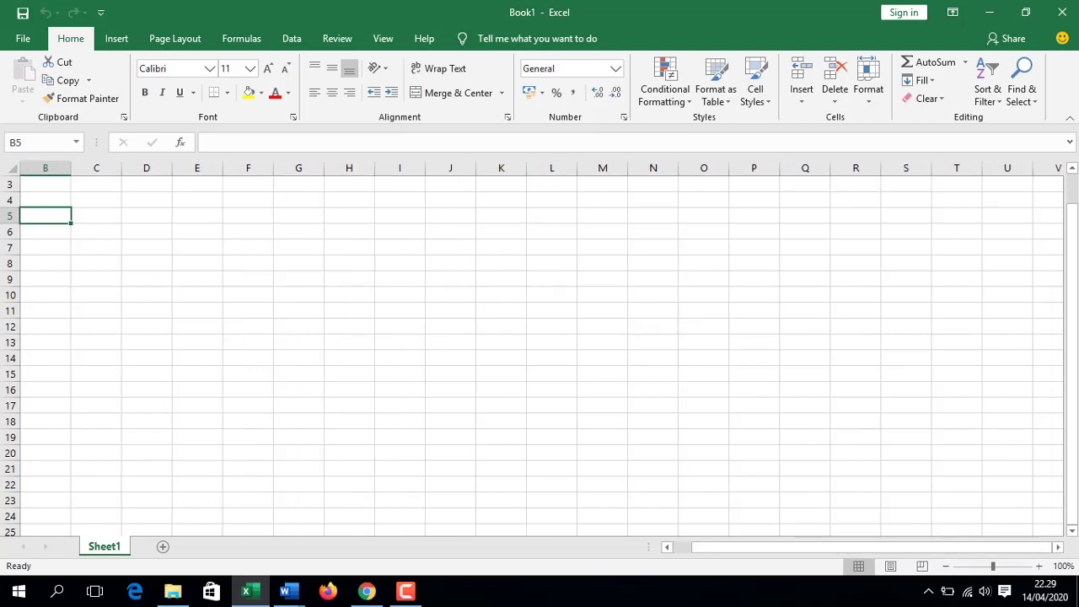
click(1077, 435)
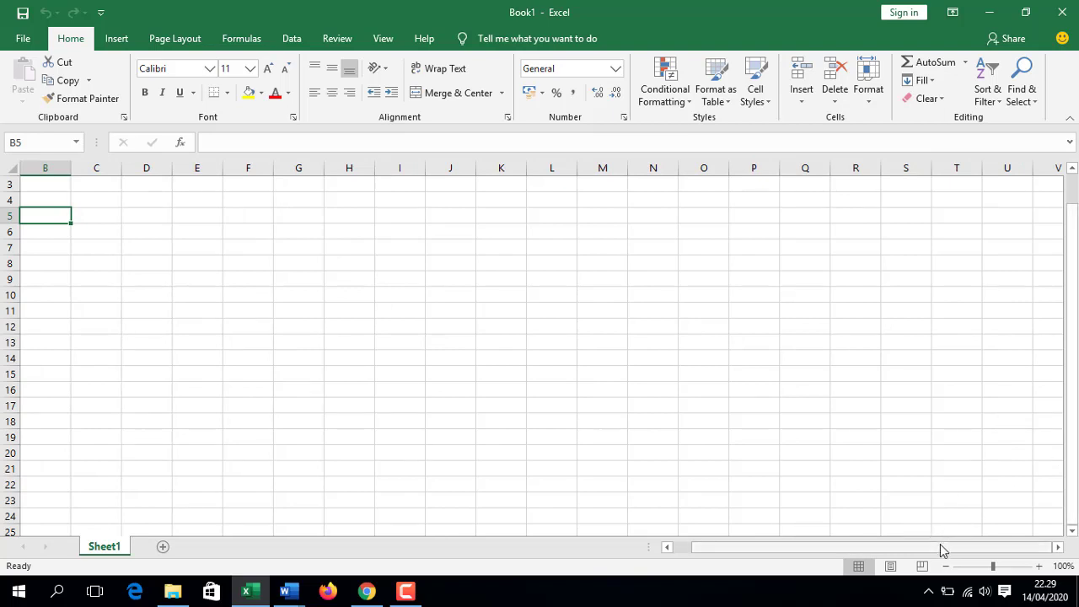
drag(940, 544, 903, 549)
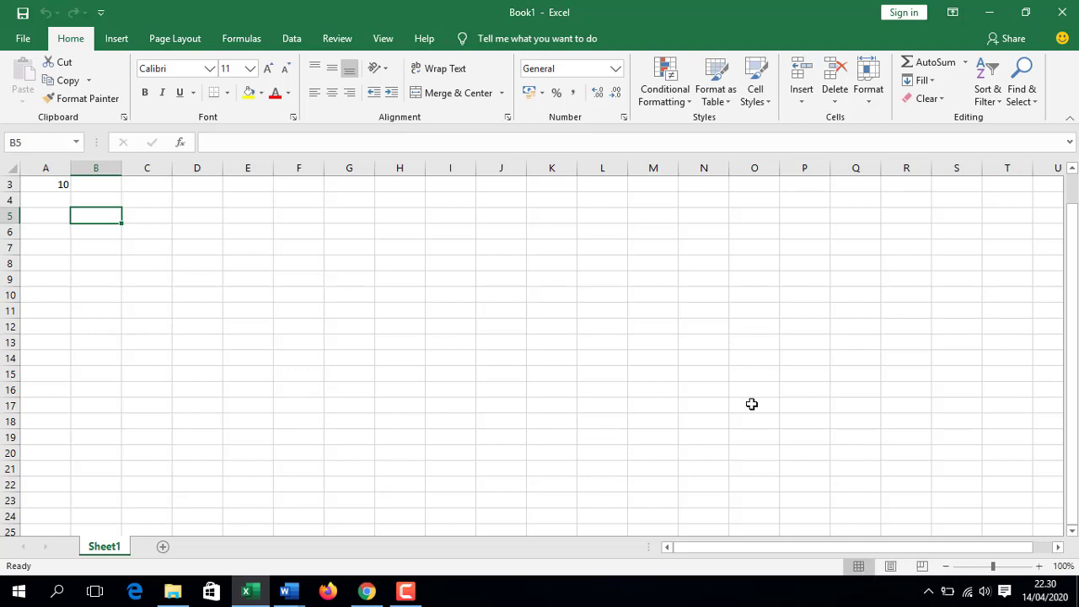
click(349, 329)
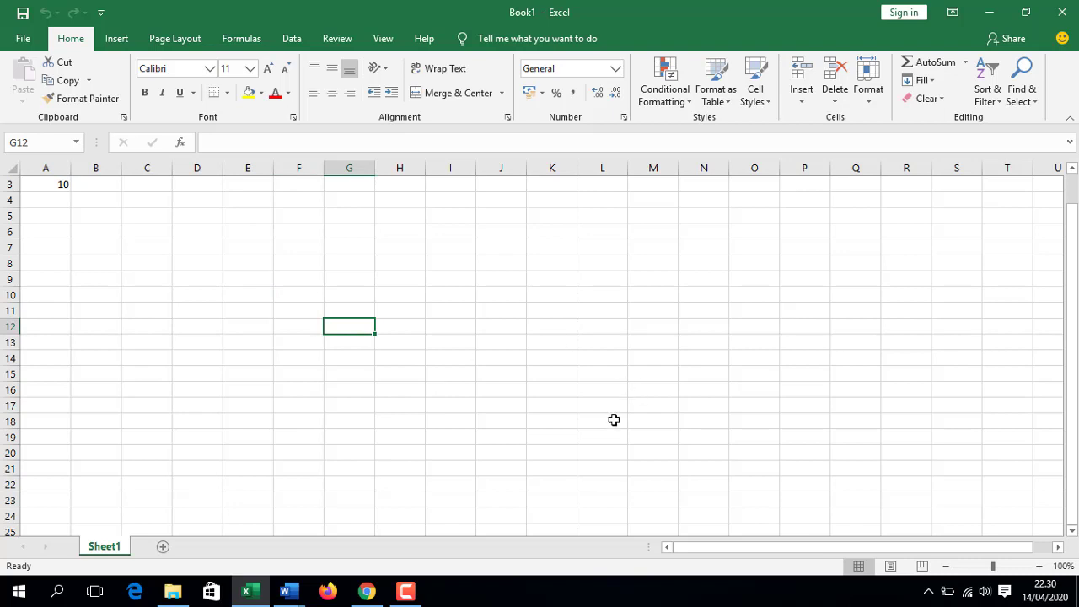
click(893, 567)
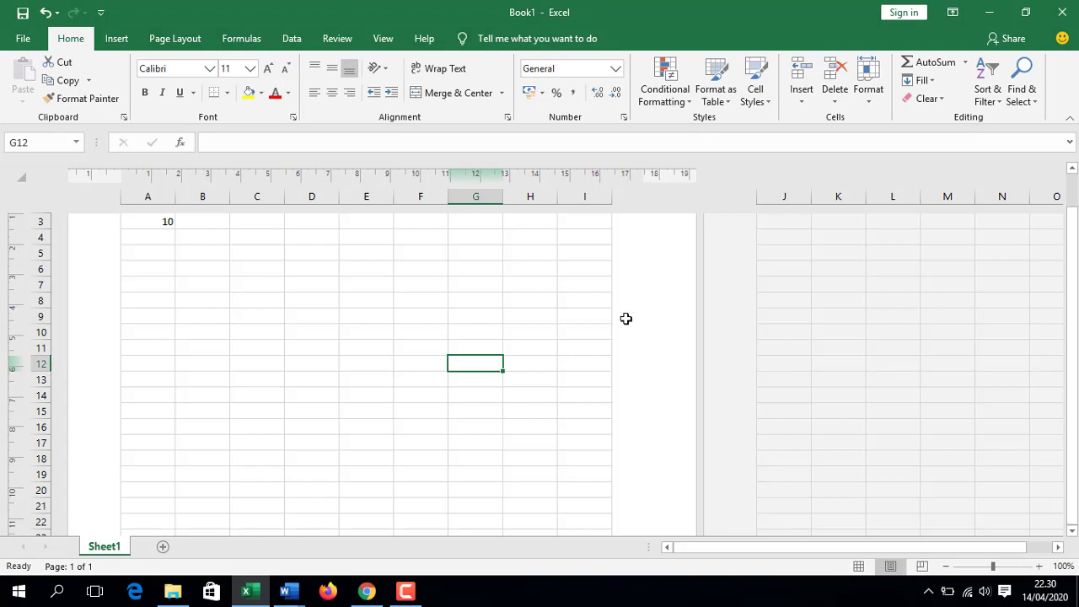
click(922, 566)
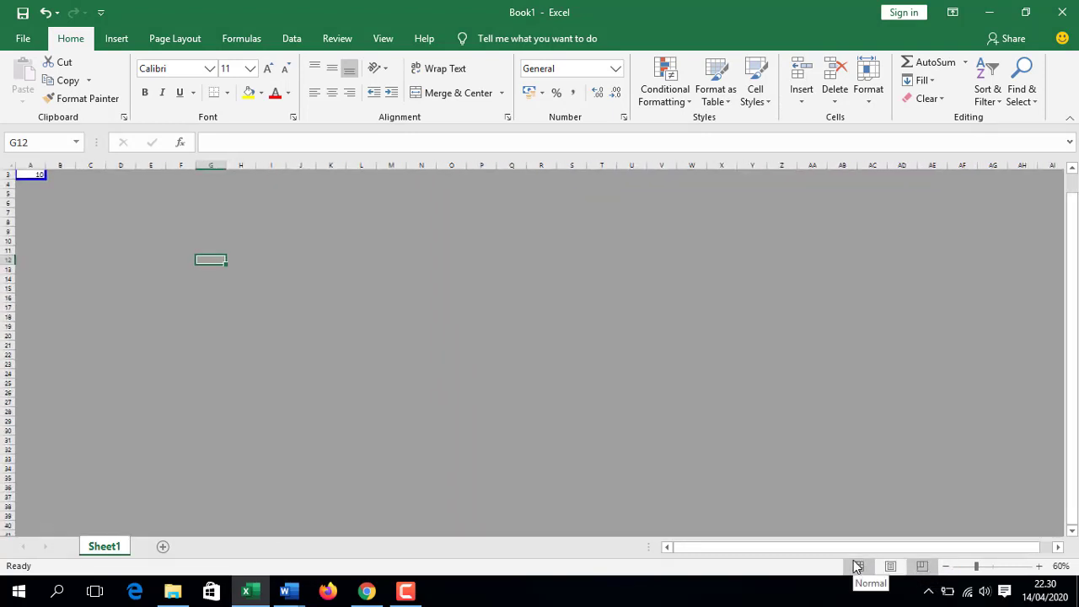
click(858, 567)
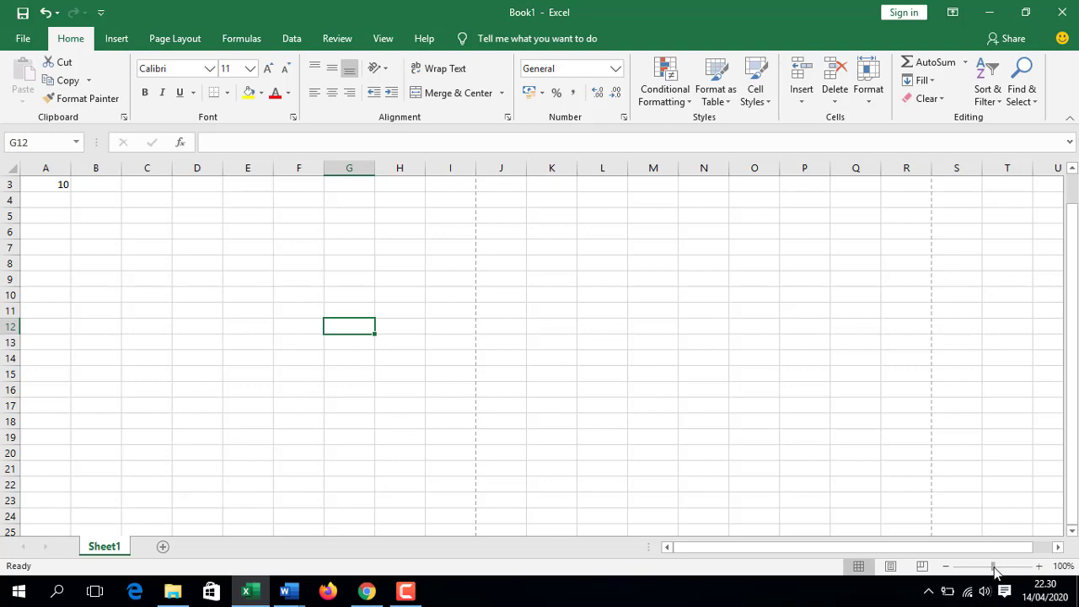
- Set the sheet zoom to 93% and select cell A3
drag(995, 570, 992, 568)
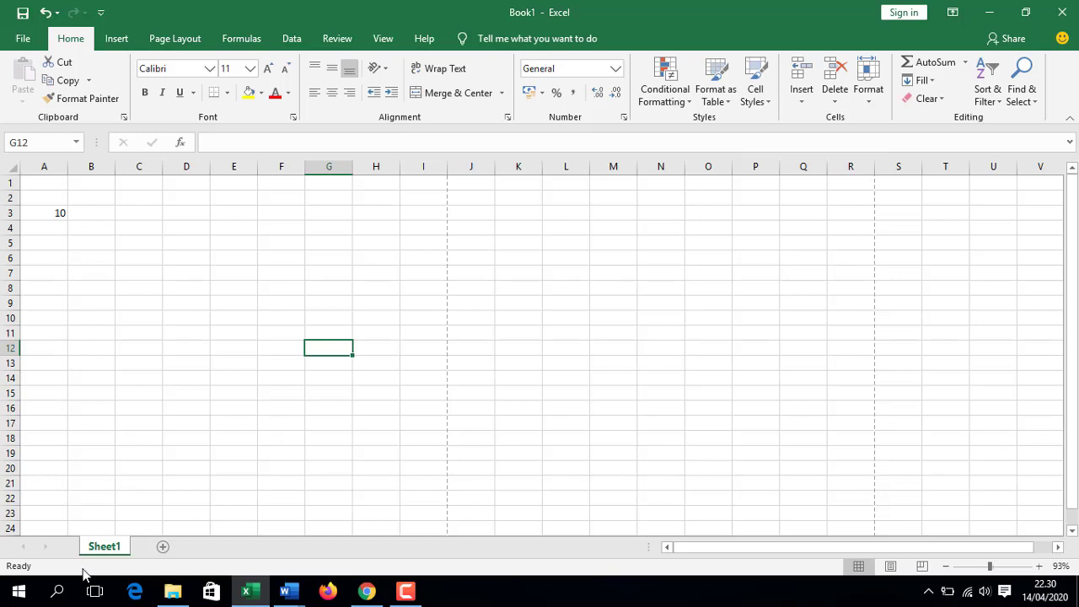
click(167, 499)
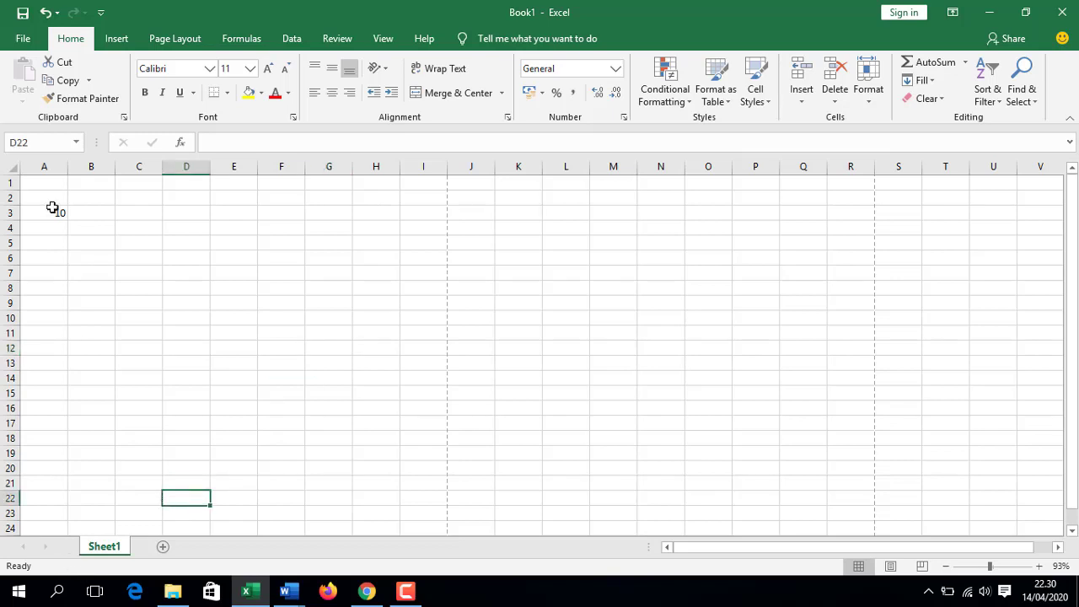
click(52, 214)
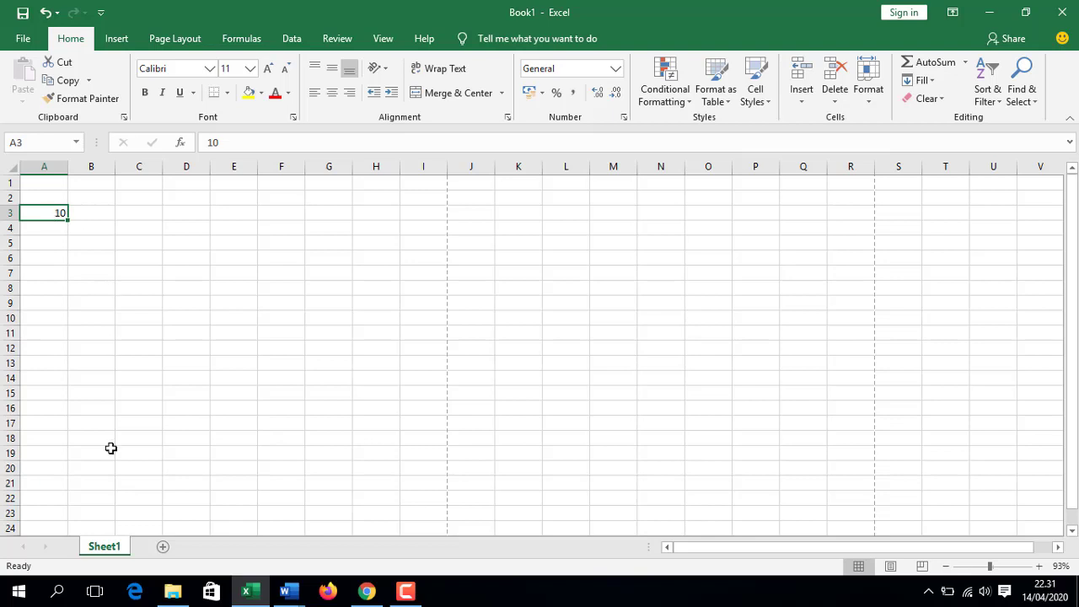
- Select cells B11, A7 and B7 in turn, and return to cell A3
click(84, 329)
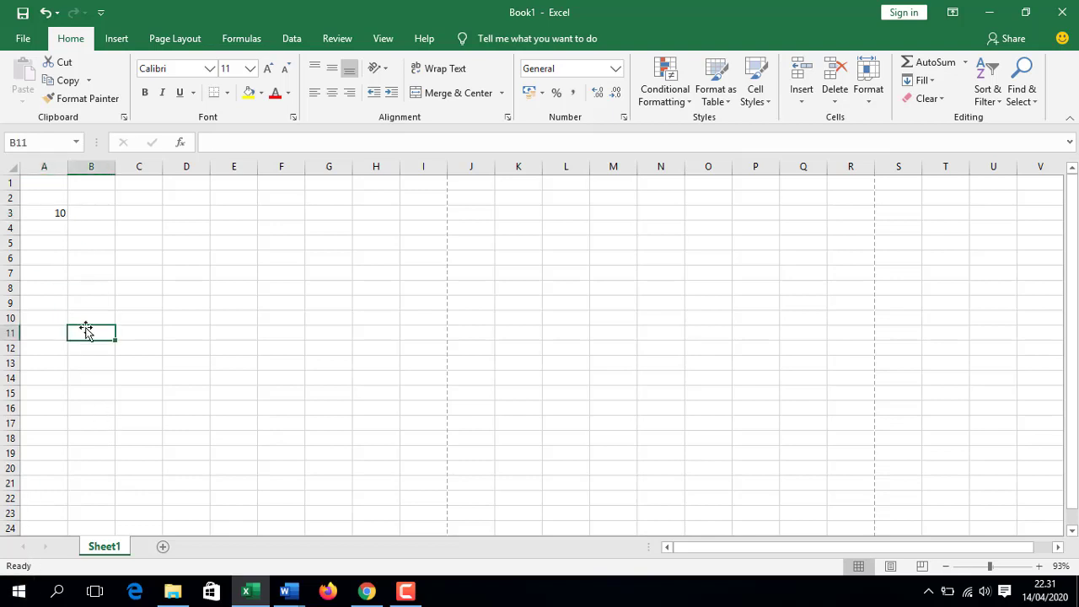
click(63, 275)
click(89, 275)
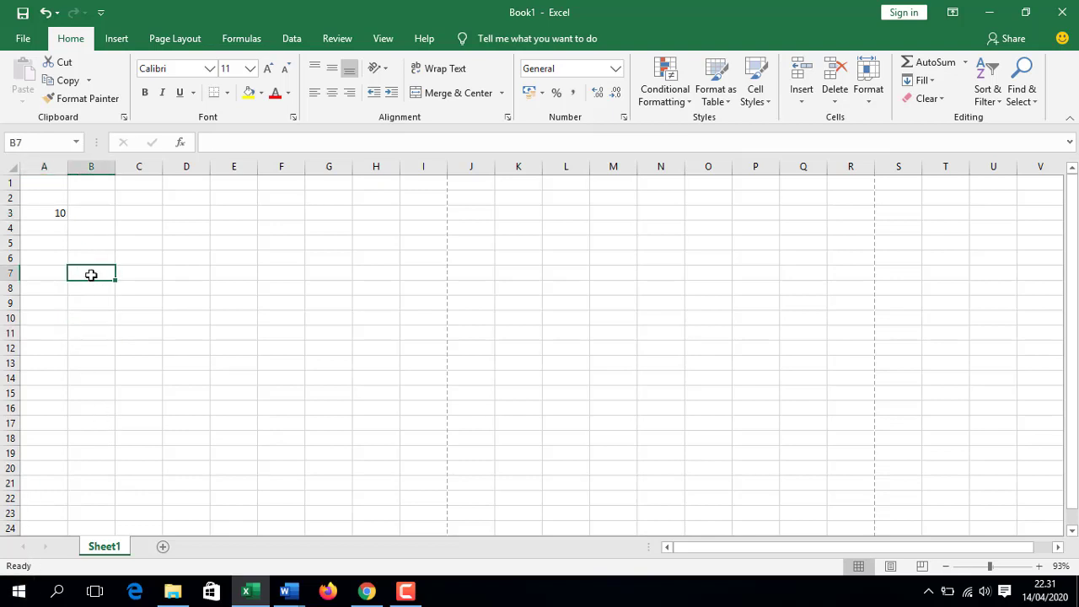
click(49, 213)
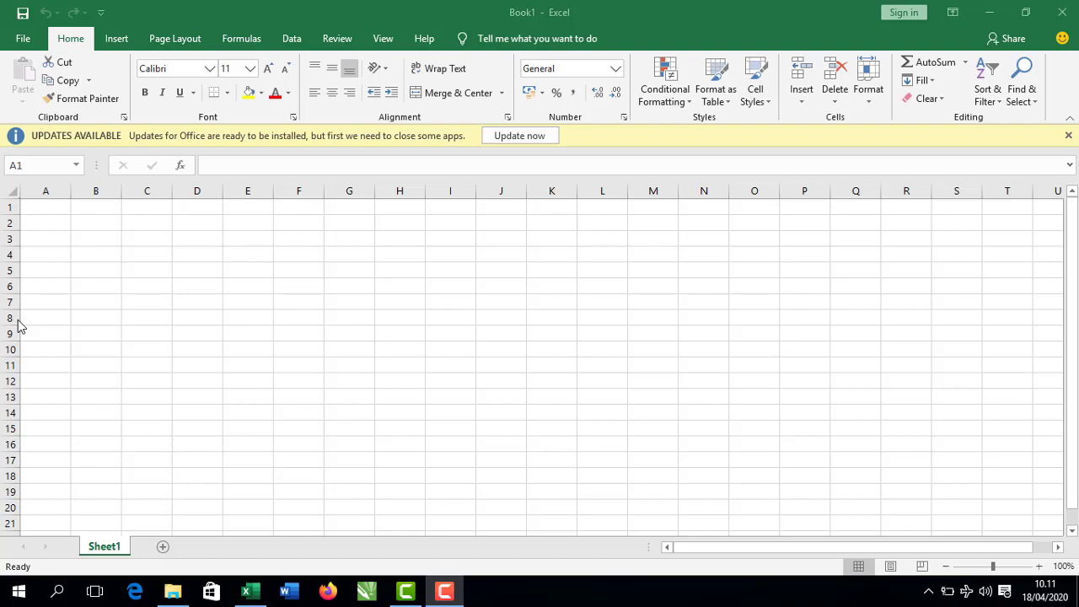
- From cell A1 in the blank workbook, go to the last row and back, and to the last column and back
click(49, 218)
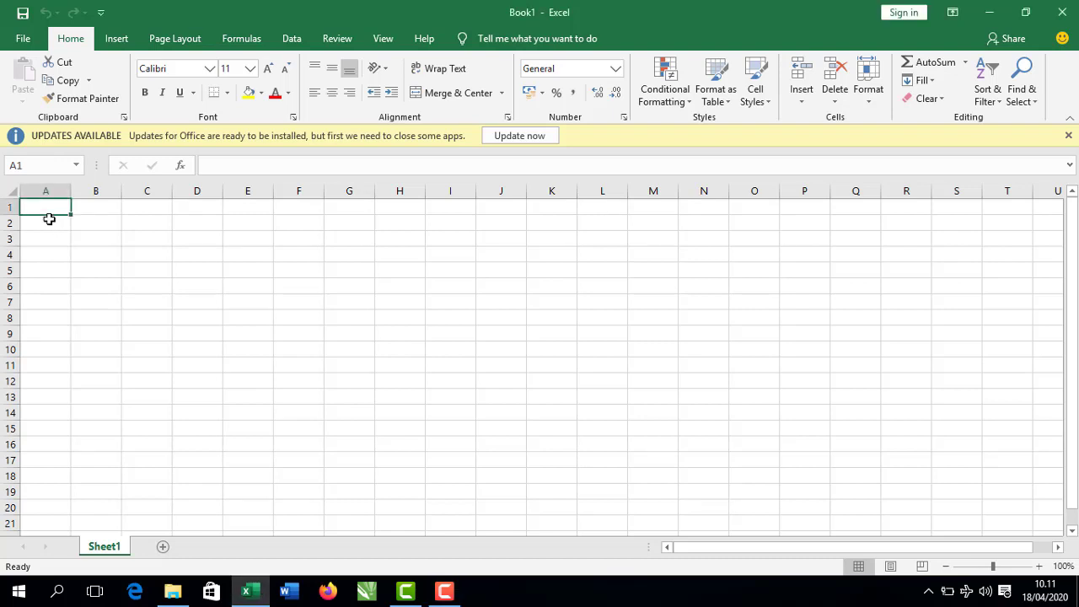
key(ctrl+Down)
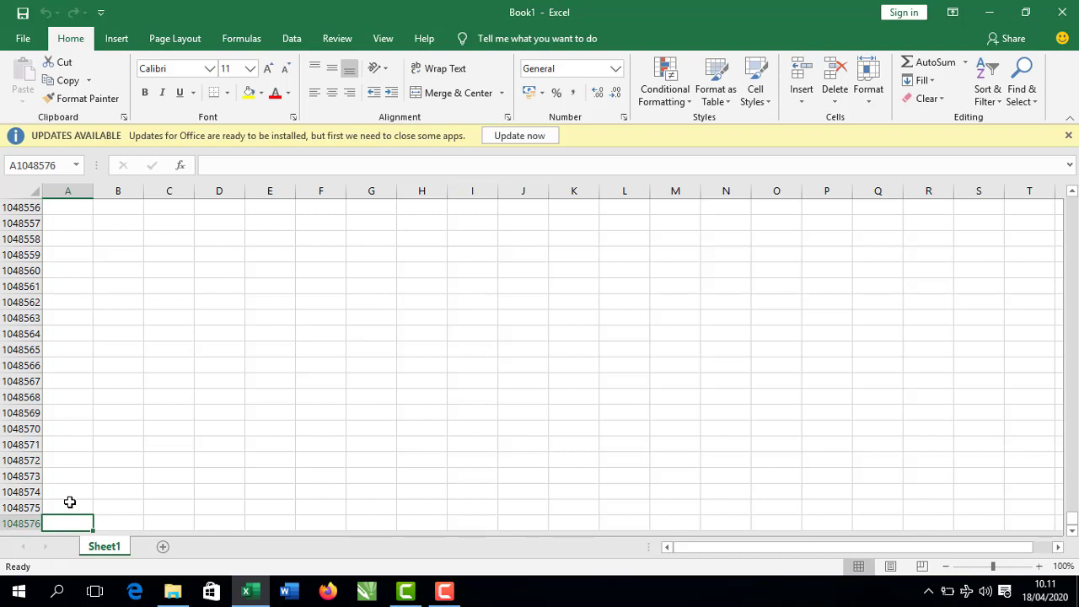
key(ctrl+Up)
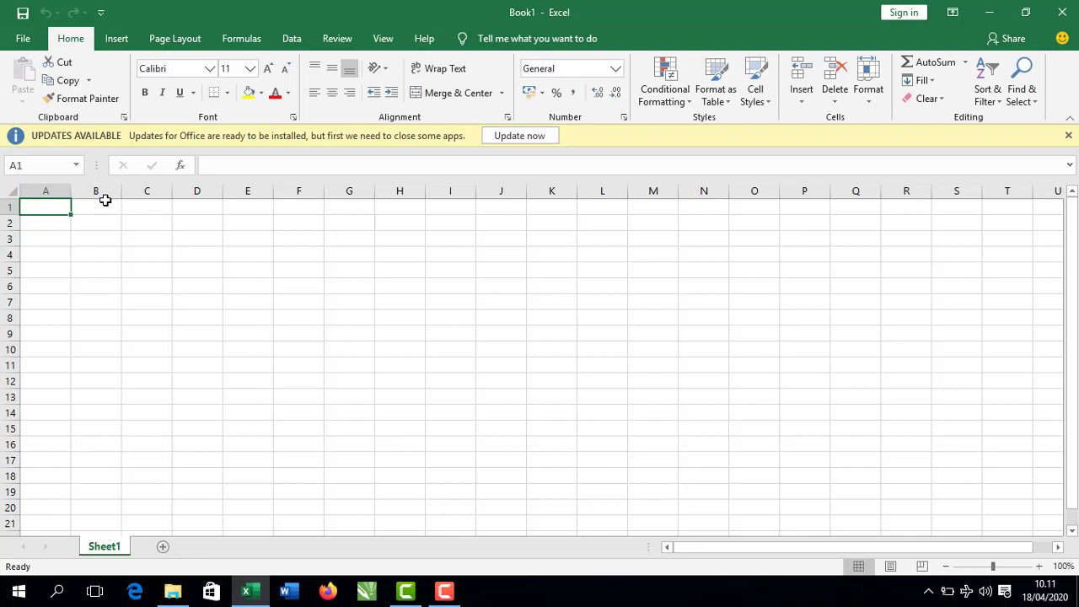
key(ctrl+Right)
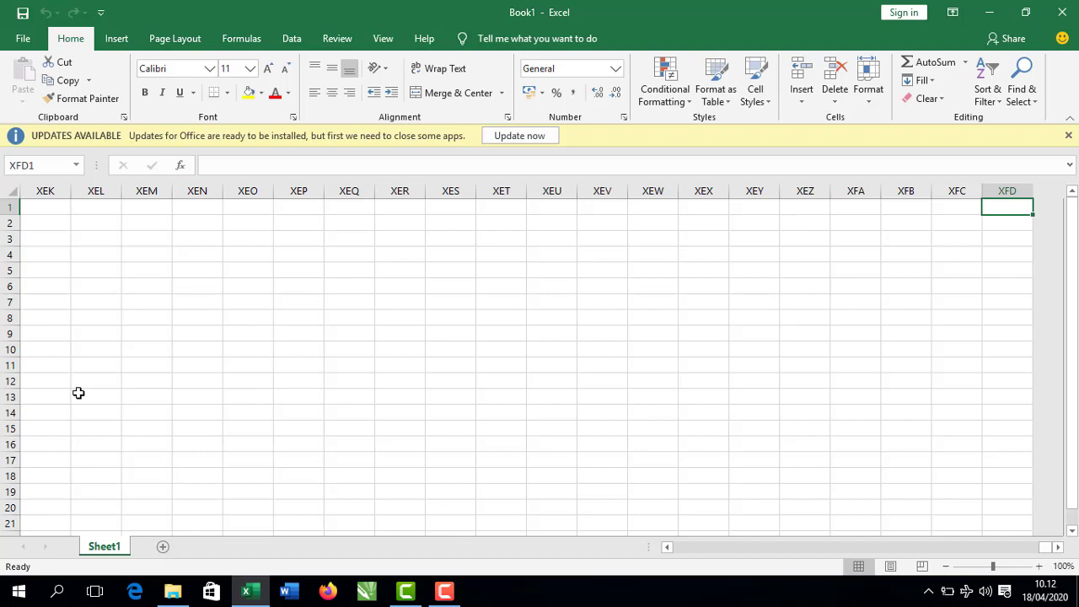
key(ctrl+Home)
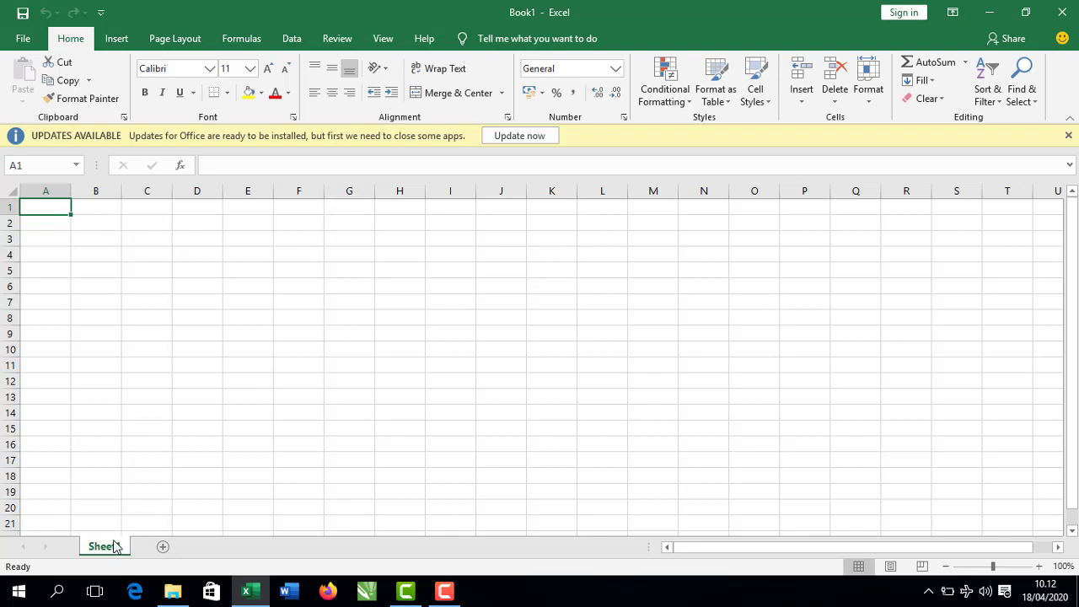
- Add a new worksheet to the workbook and rename Sheet1 as kerja 1
click(164, 547)
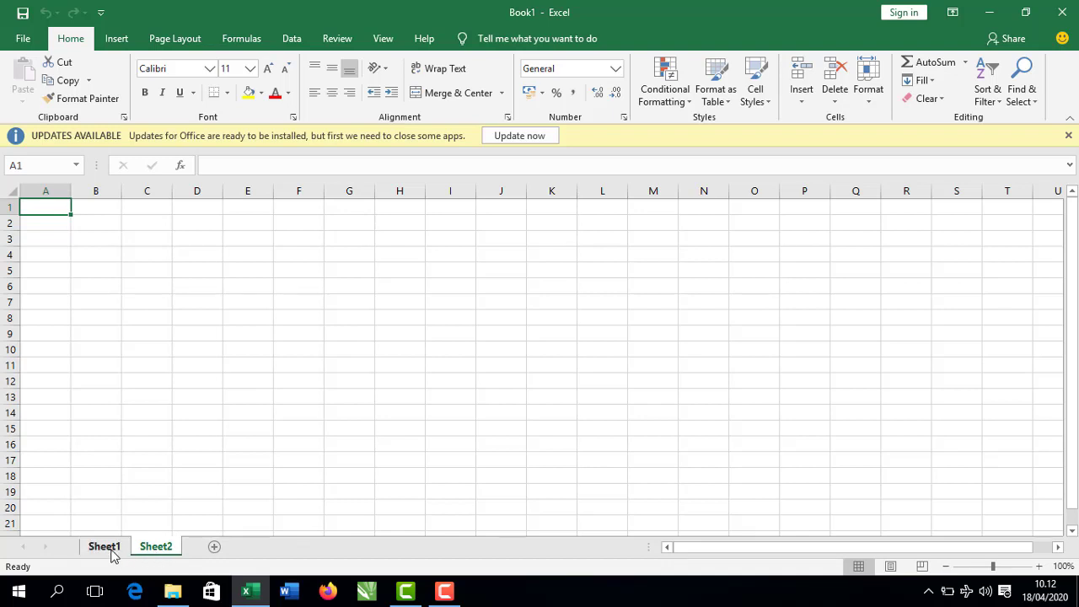
ctrl+click(107, 550)
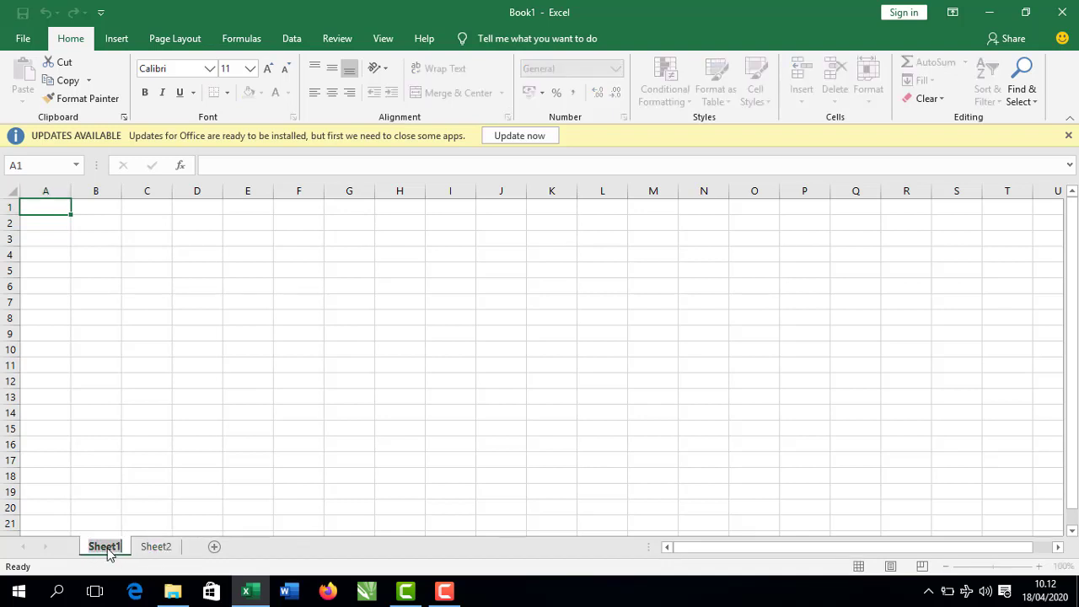
click(102, 549)
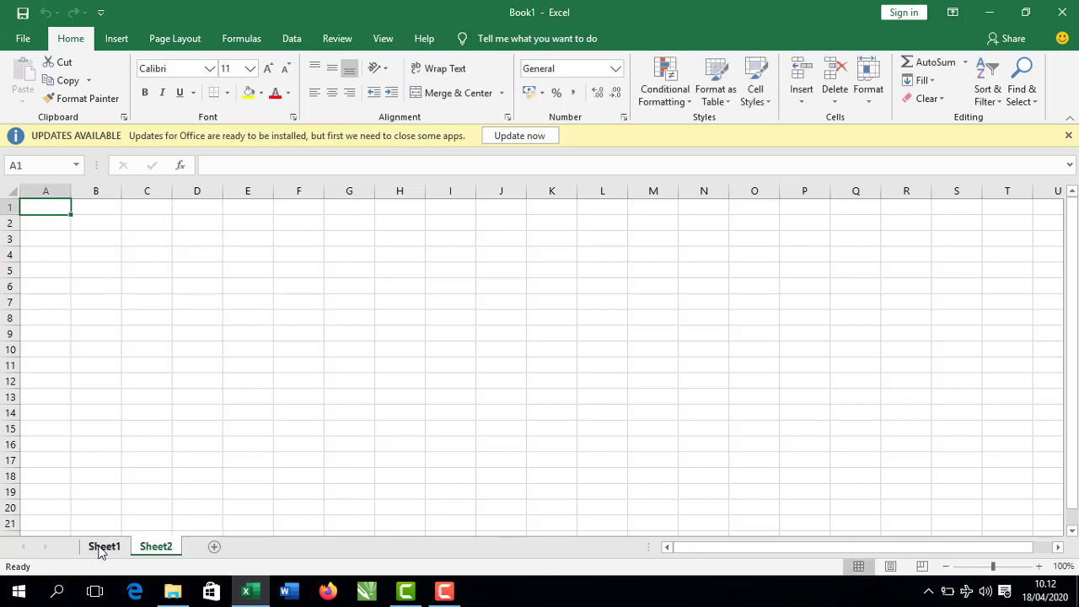
right_click(100, 551)
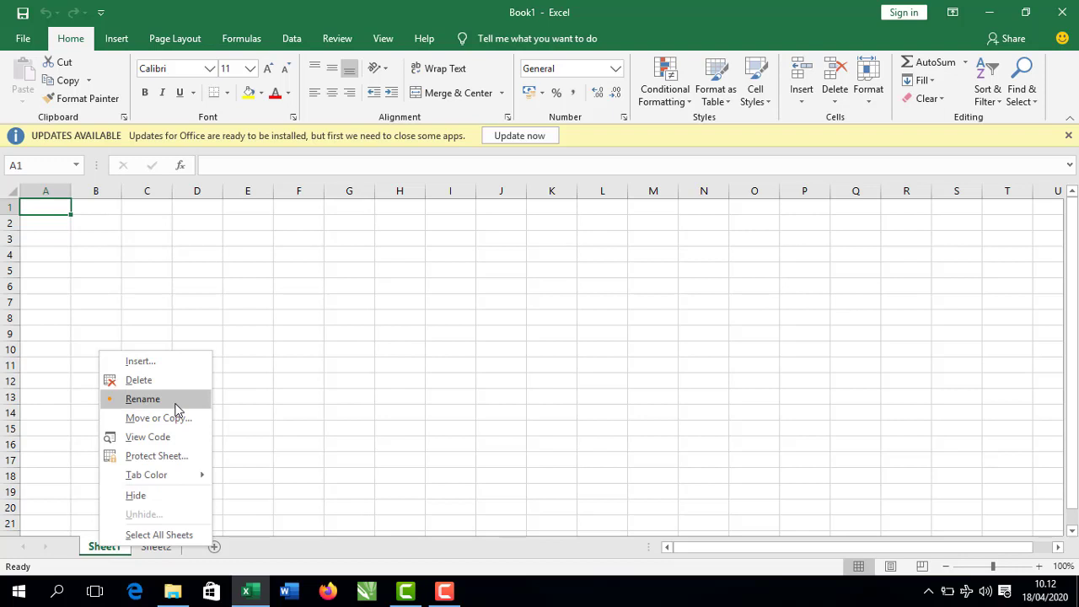
click(105, 554)
double_click(121, 553)
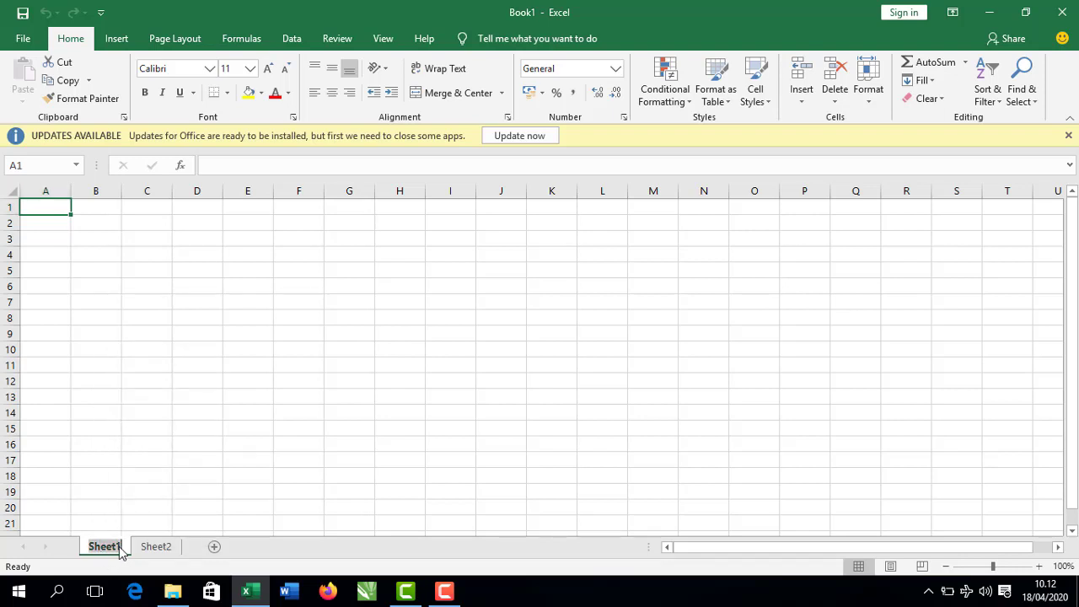
text(w)
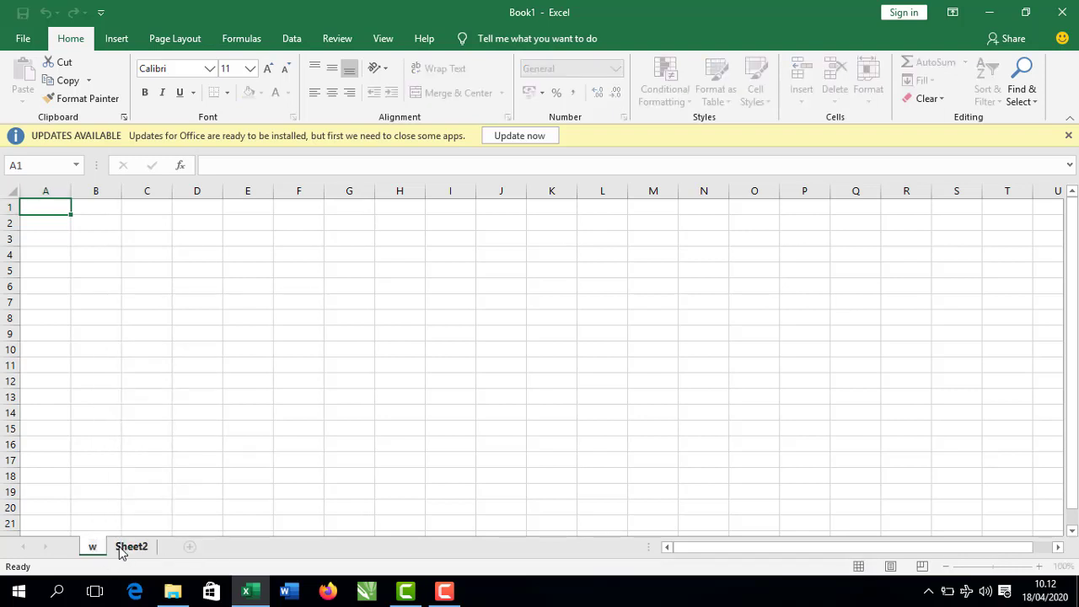
key(BackSpace)
text(ker)
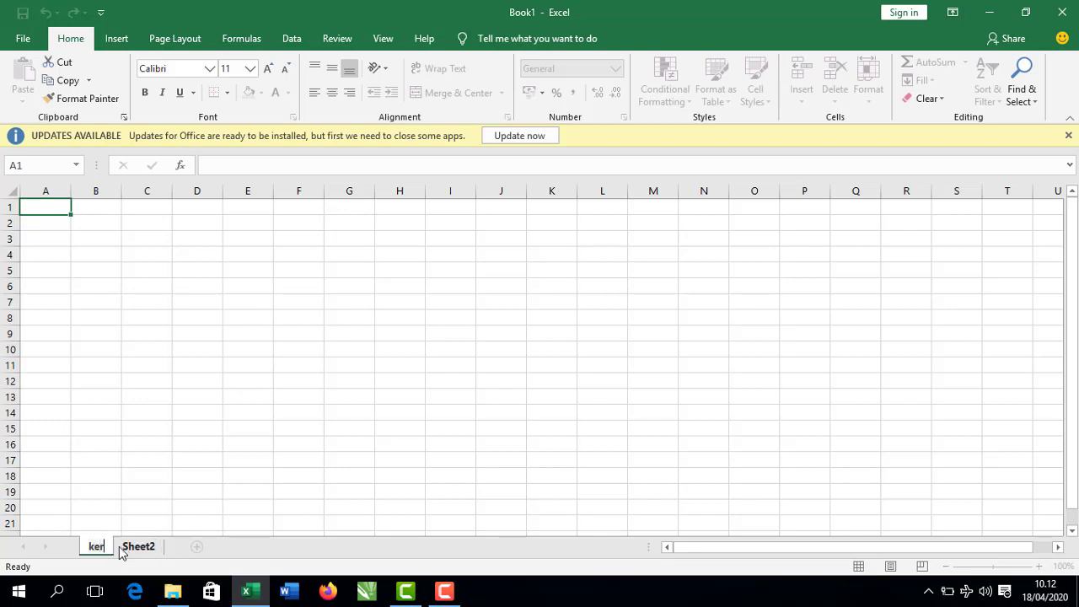
text(ja)
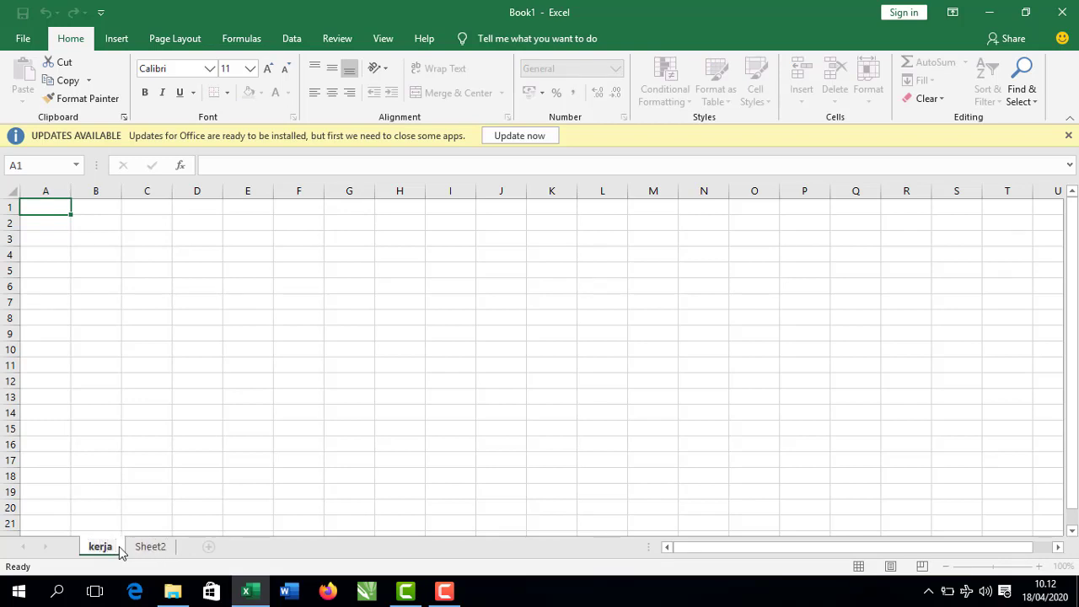
text( 1)
key(Return)
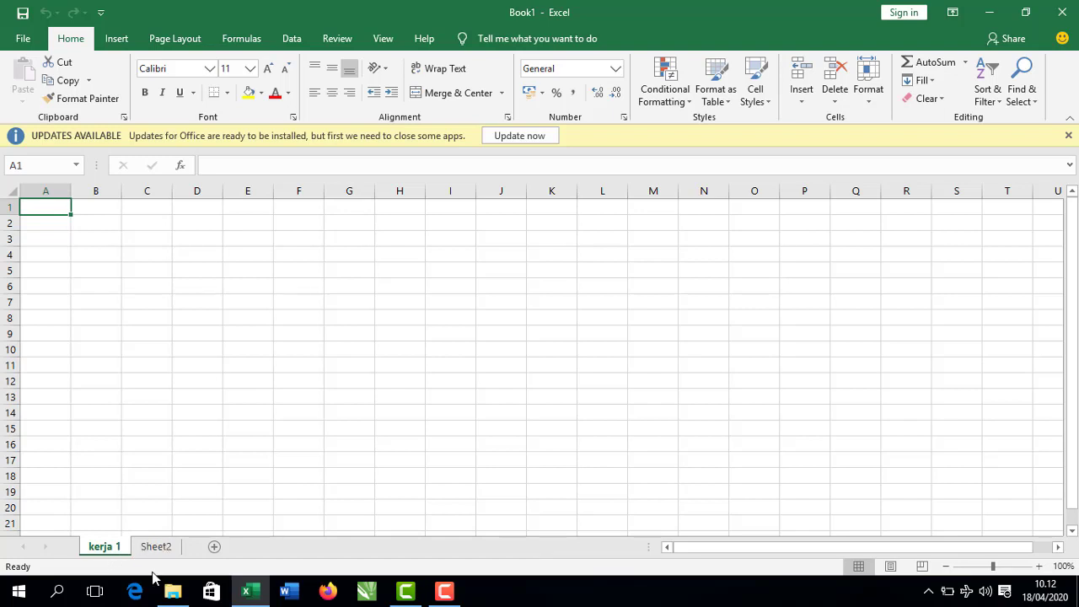
- Add another new worksheet and move it between kerja 1 and Sheet2
click(215, 550)
drag(202, 549, 149, 548)
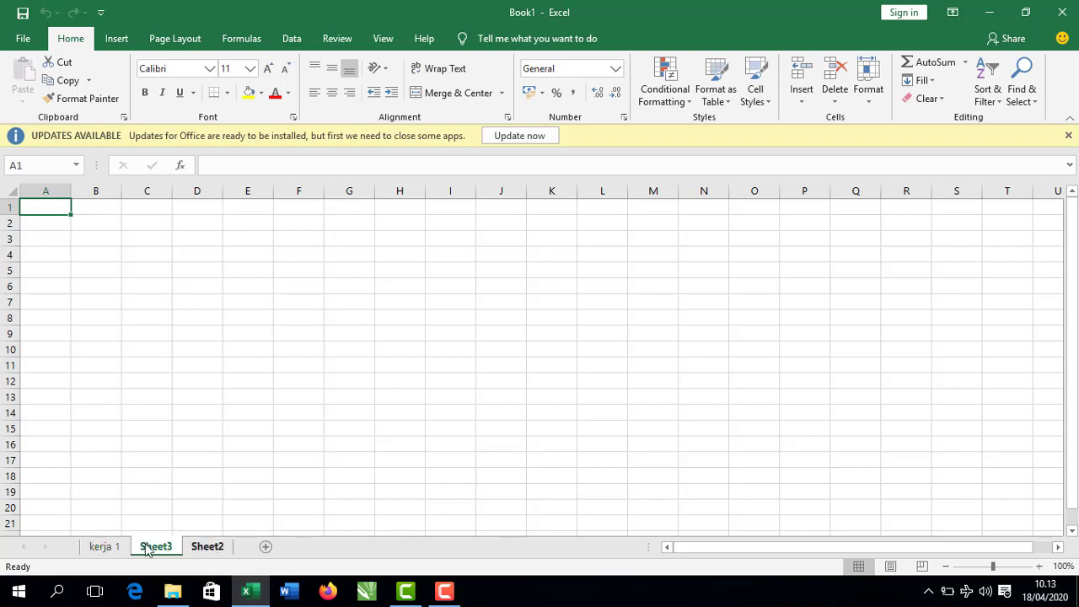
right_click(147, 549)
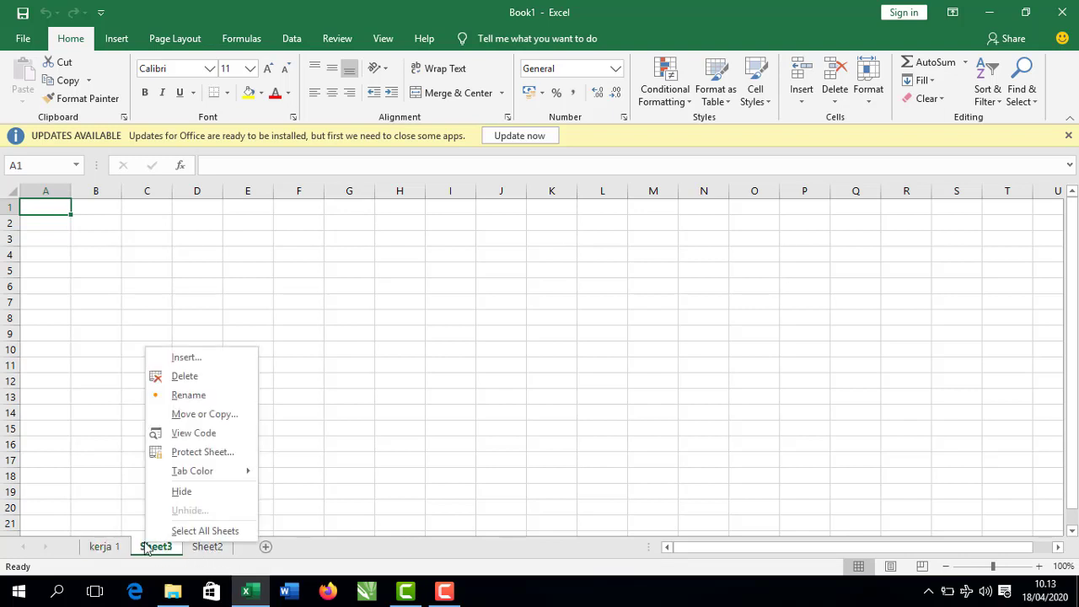
click(209, 559)
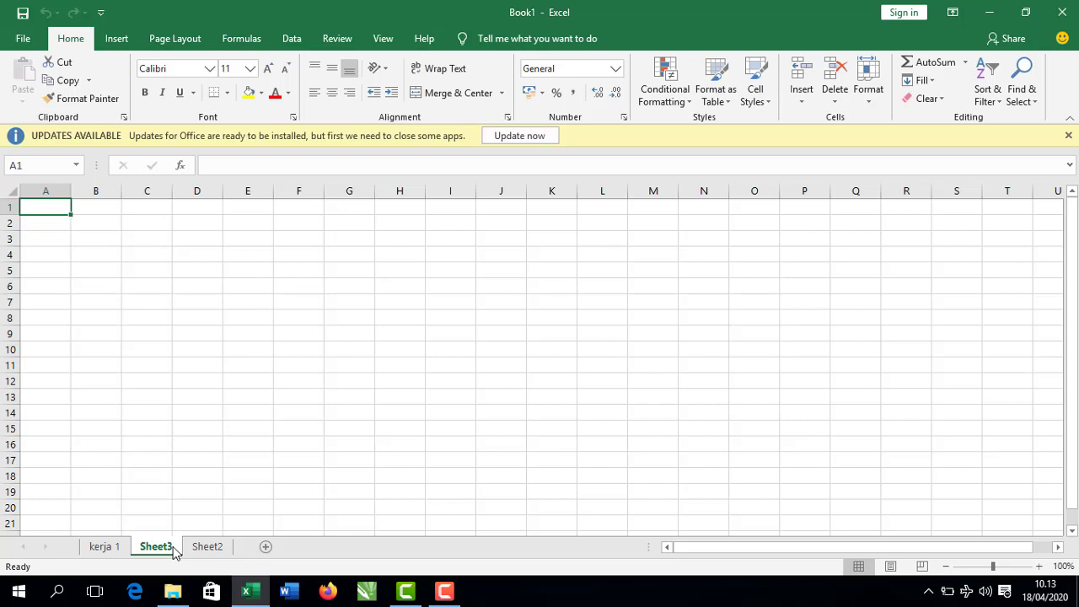
- Delete the worksheet Sheet3 that sits between kerja 1 and Sheet2
click(207, 547)
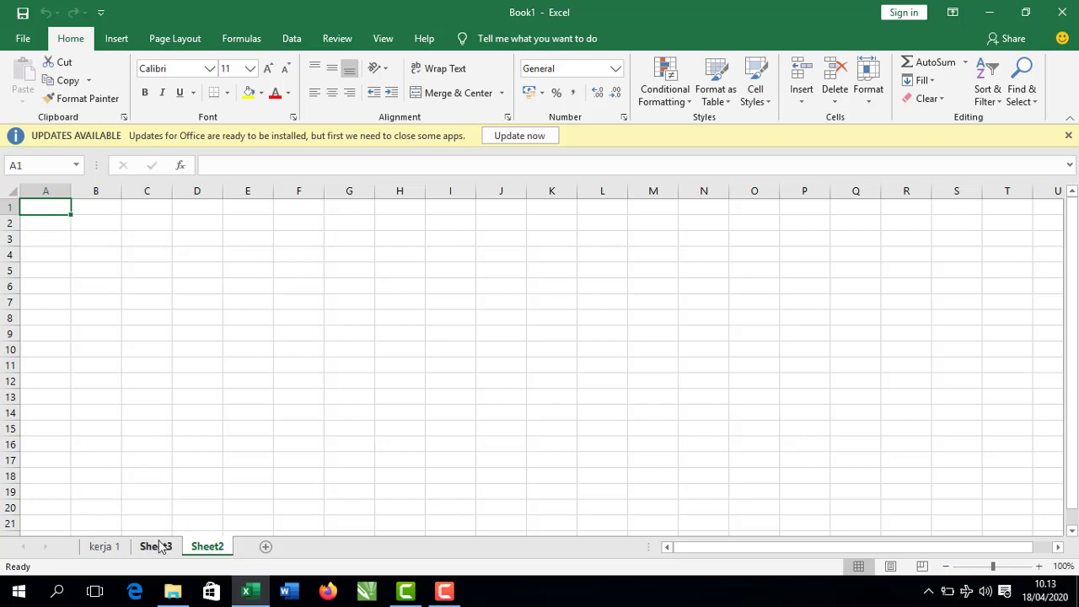
click(160, 547)
right_click(160, 546)
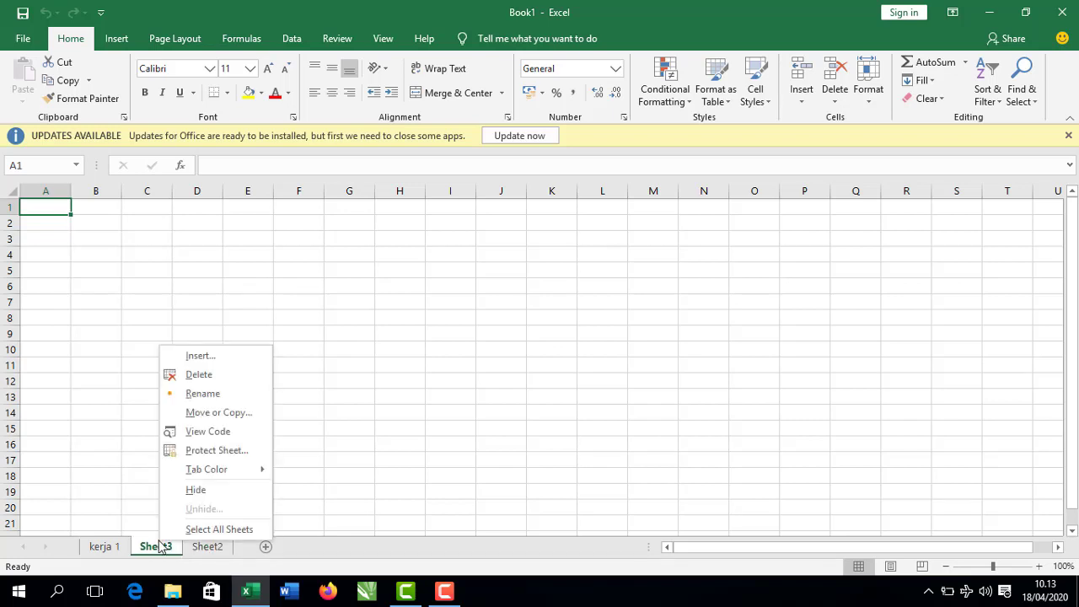
click(226, 376)
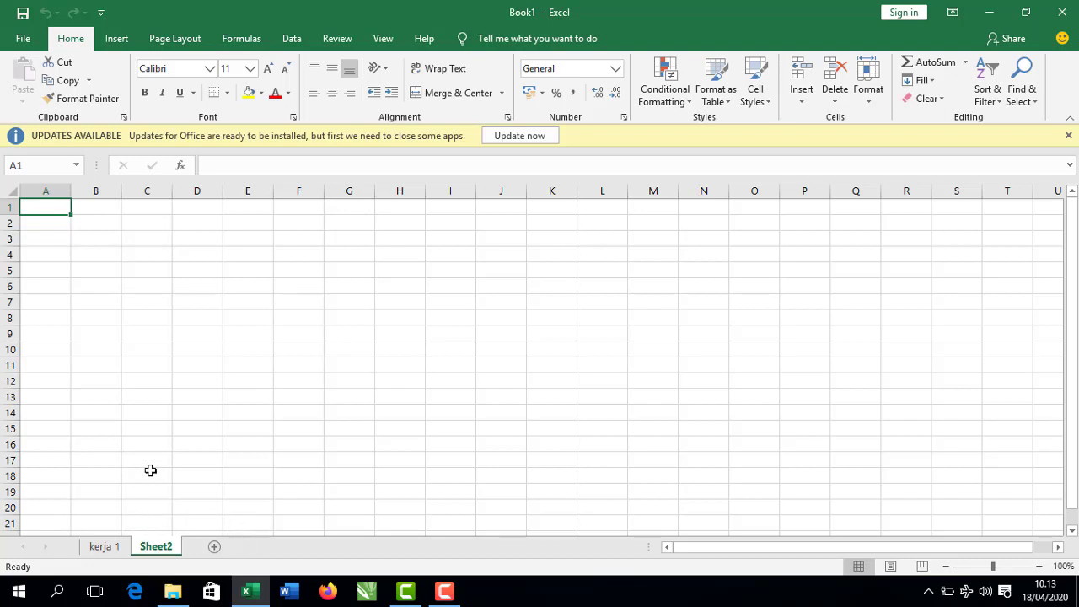
- Insert a new worksheet before kerja 1 by choosing the Worksheet type, and delete that inserted sheet again
click(102, 548)
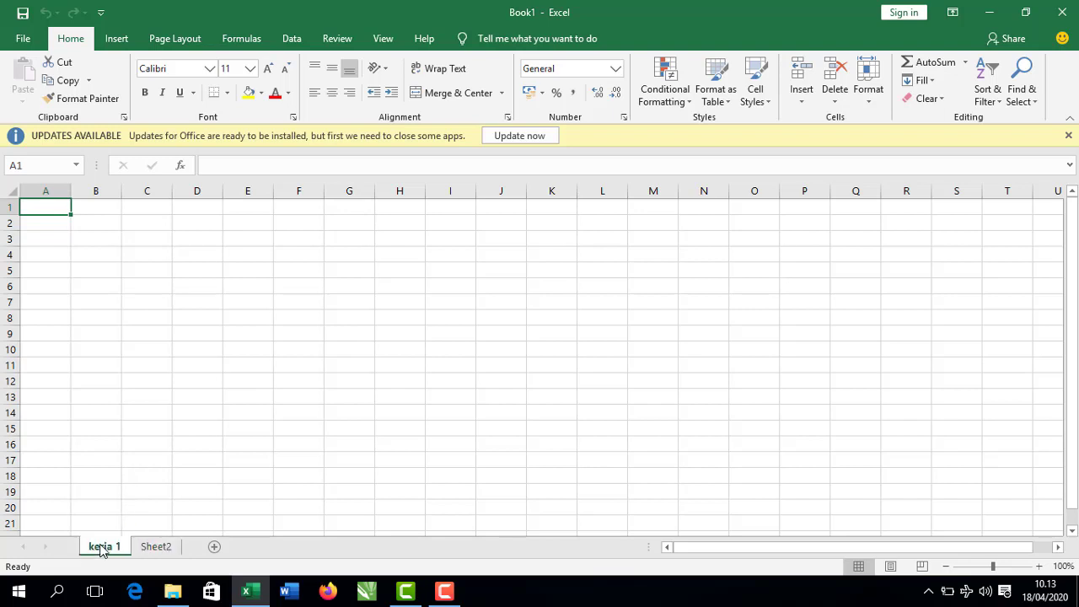
right_click(101, 548)
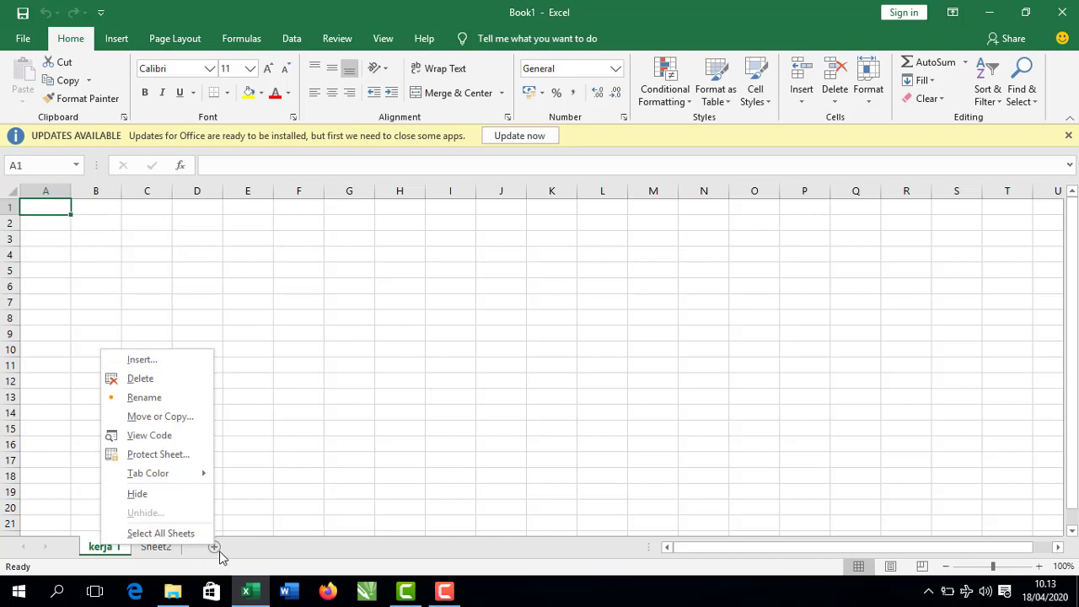
click(165, 361)
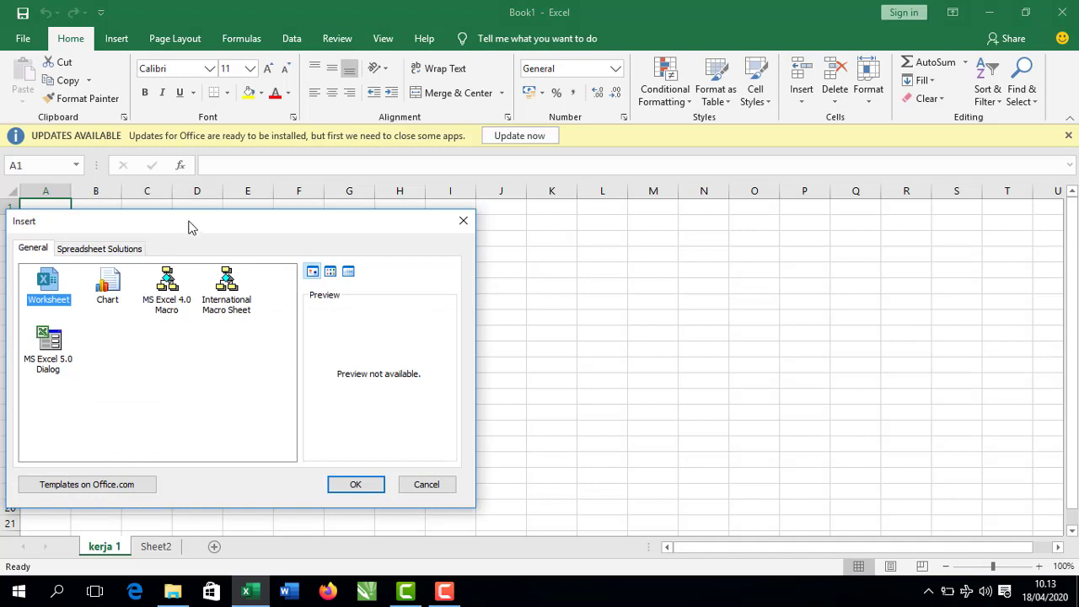
drag(189, 226, 201, 180)
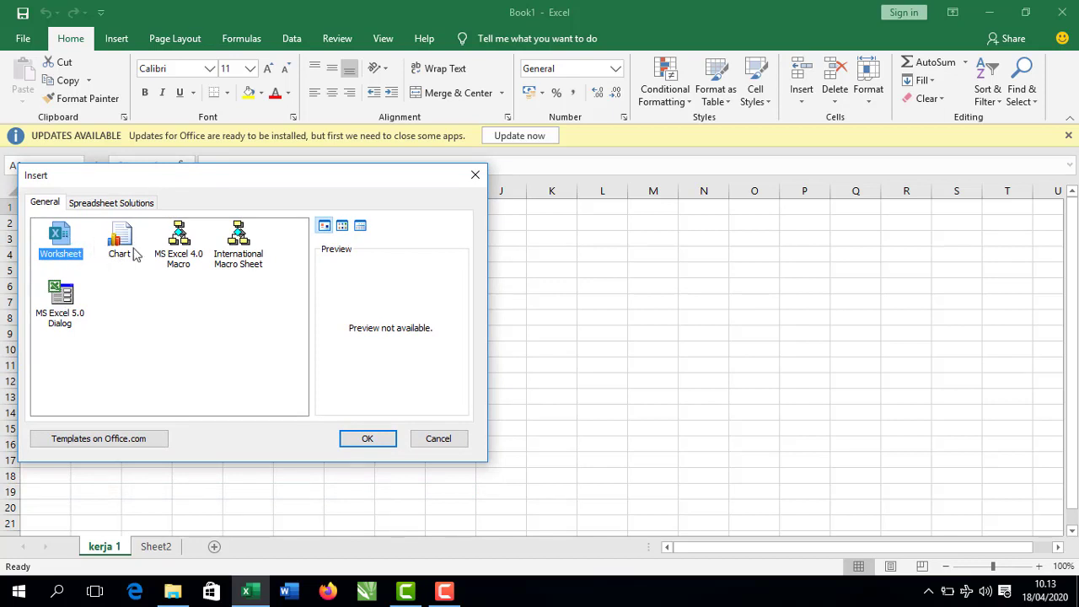
double_click(67, 243)
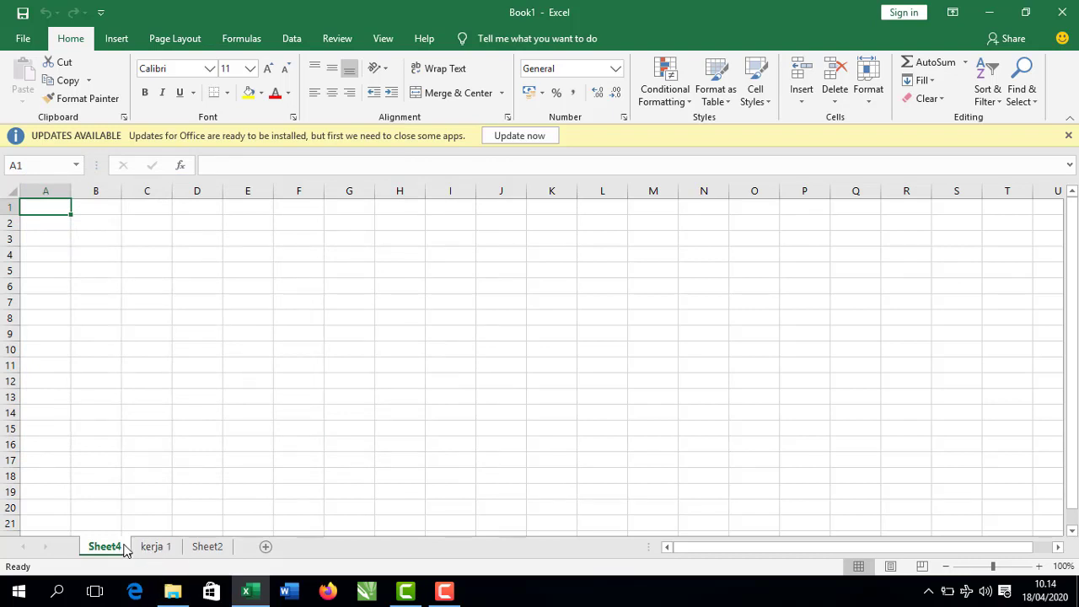
right_click(125, 548)
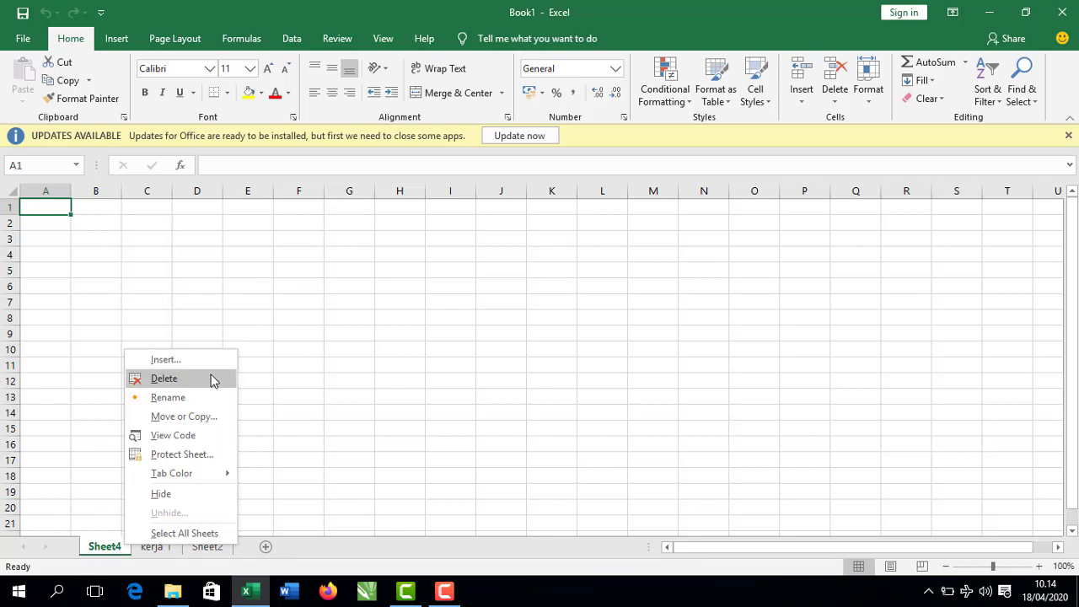
click(211, 381)
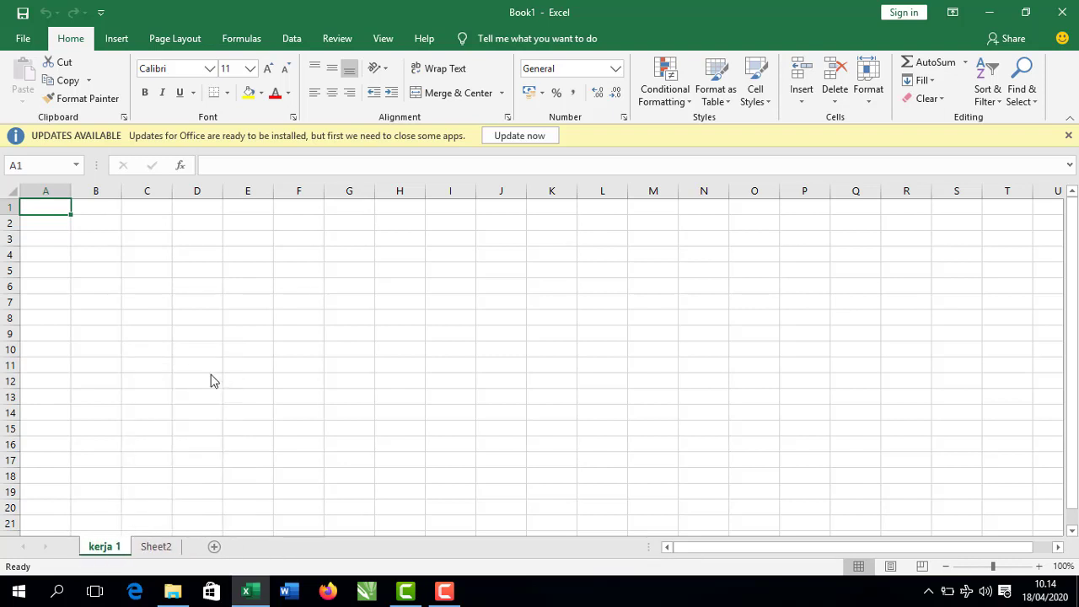
- Examine the Move or Copy options for the kerja 1 sheet, with Sheet2 as the before-sheet and the destination book choices, without moving the sheet
right_click(123, 550)
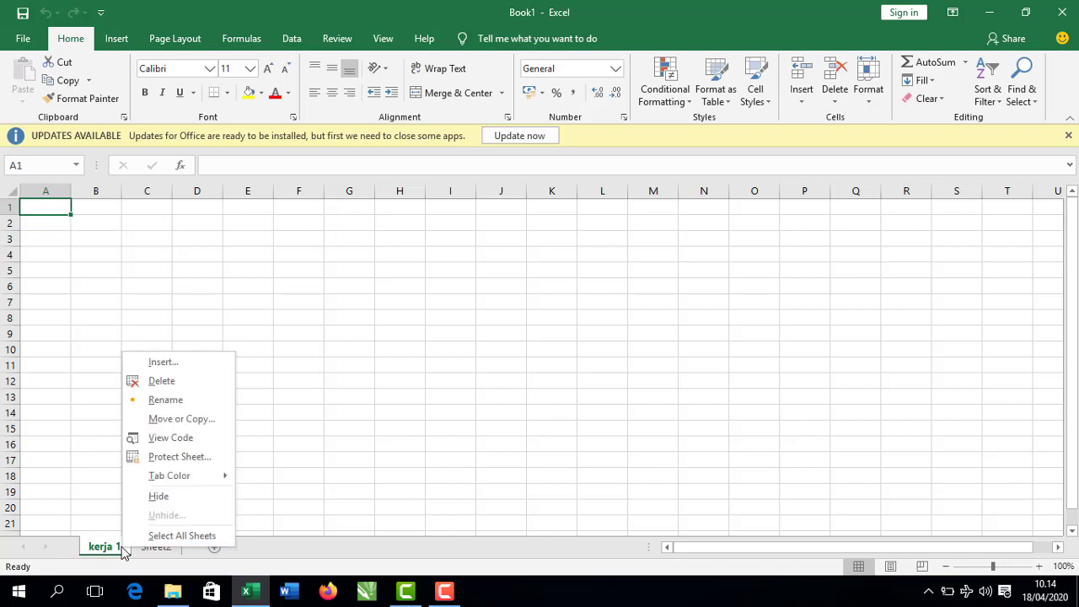
click(195, 419)
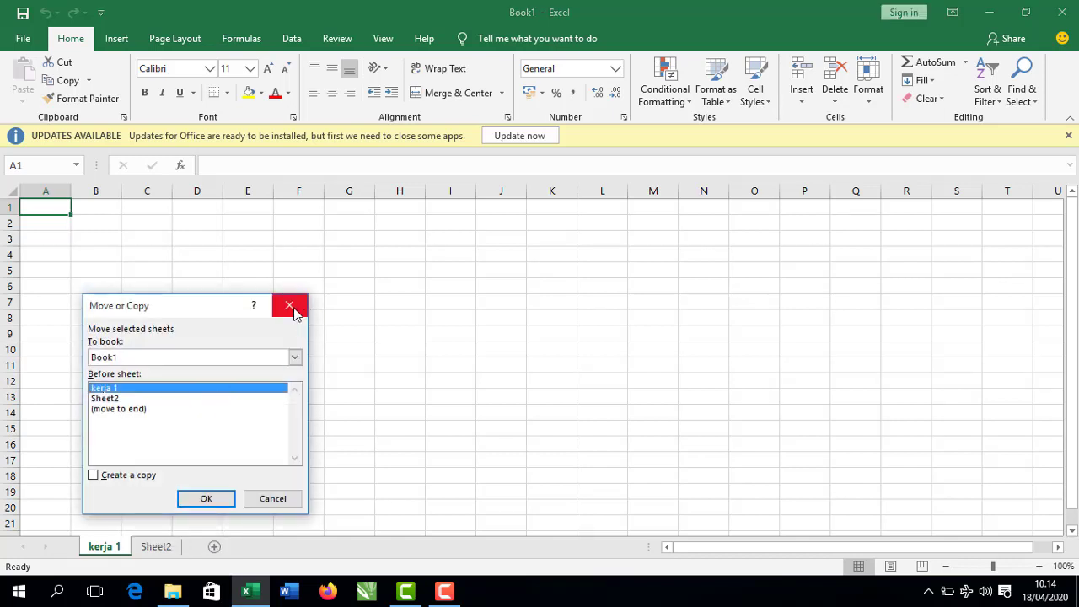
click(117, 400)
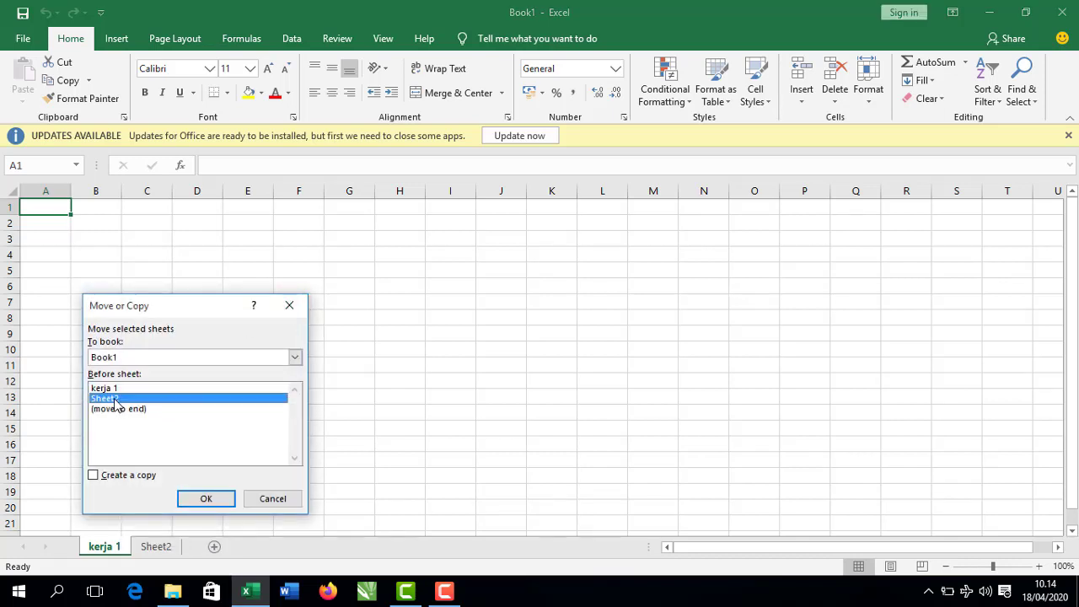
click(296, 358)
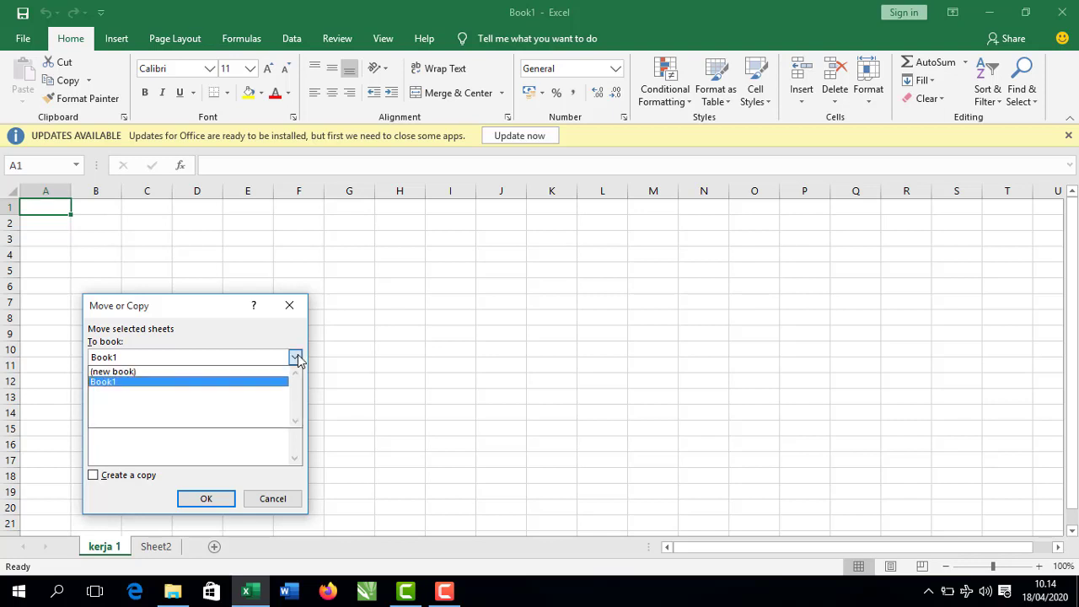
click(298, 359)
click(304, 311)
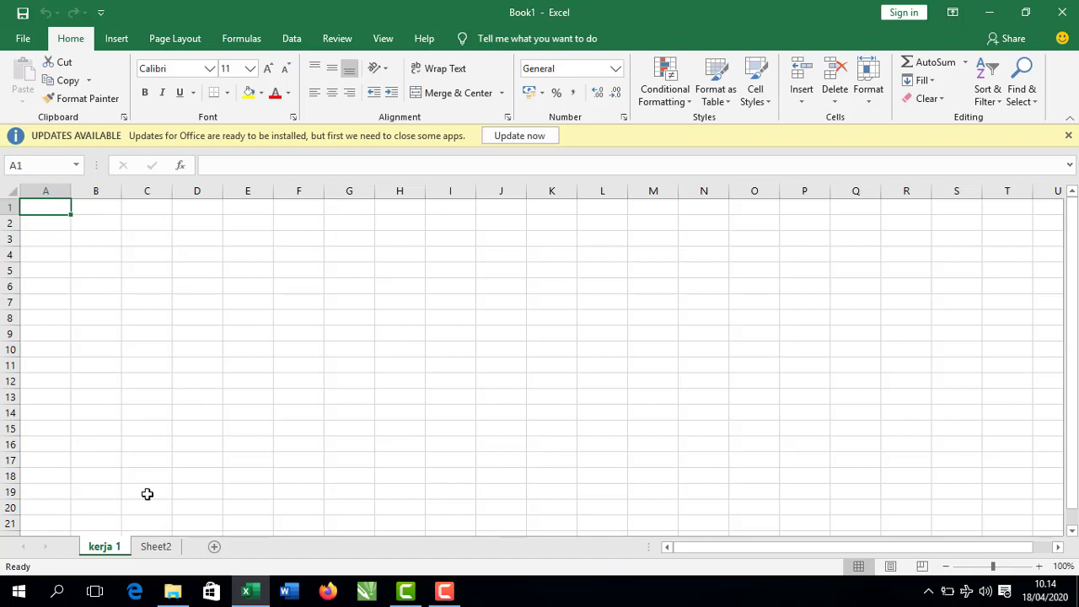
- View the kerja 1 sheet's code in the Visual Basic editor and return to the workbook
right_click(129, 548)
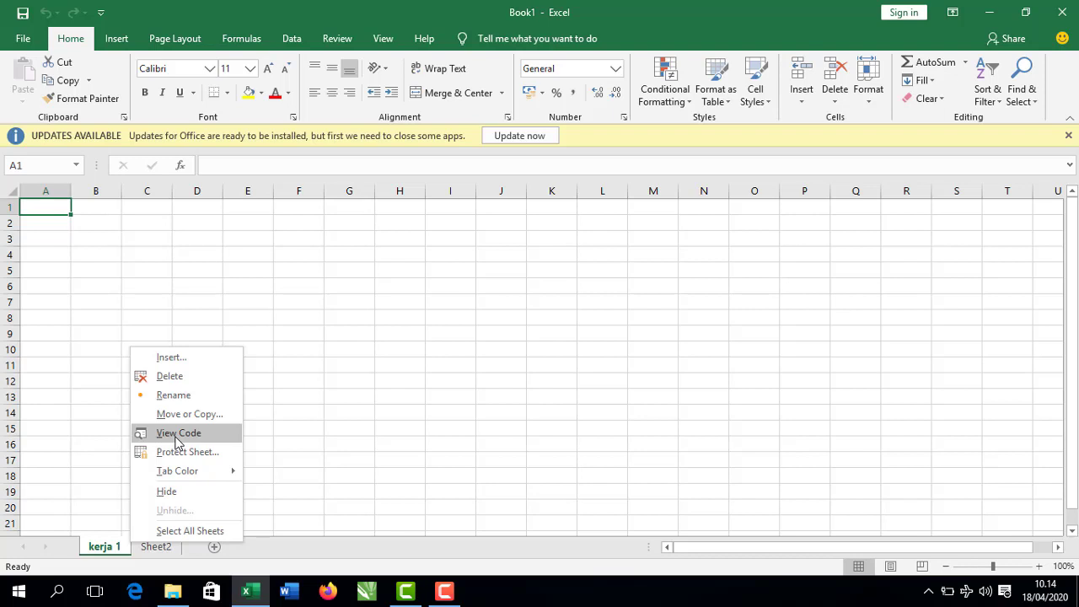
click(178, 433)
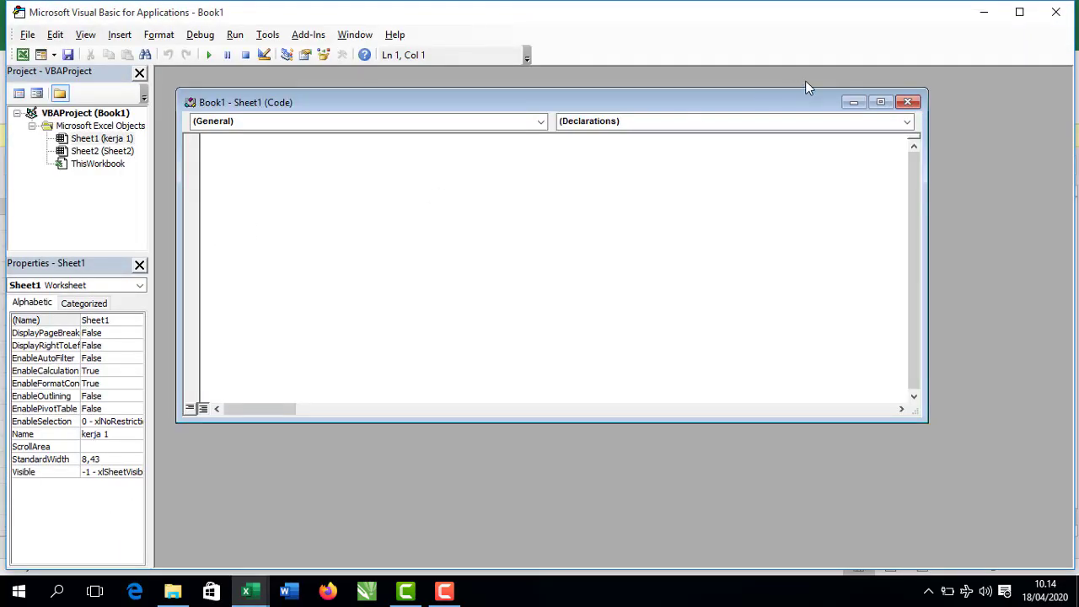
click(1062, 11)
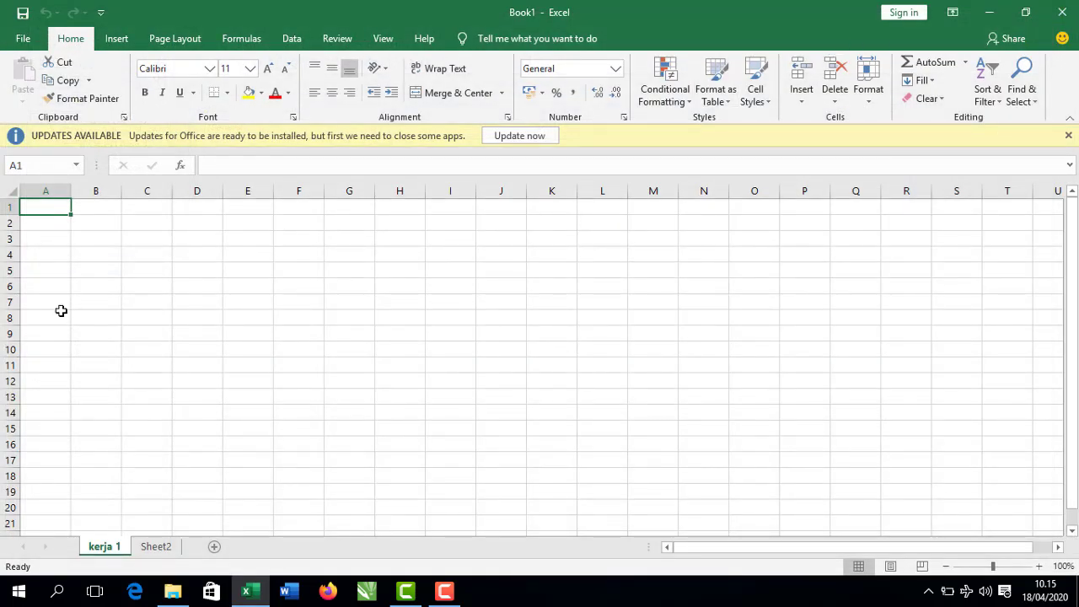
- Protect the kerja 1 sheet without a password, keeping the default permissions
right_click(123, 553)
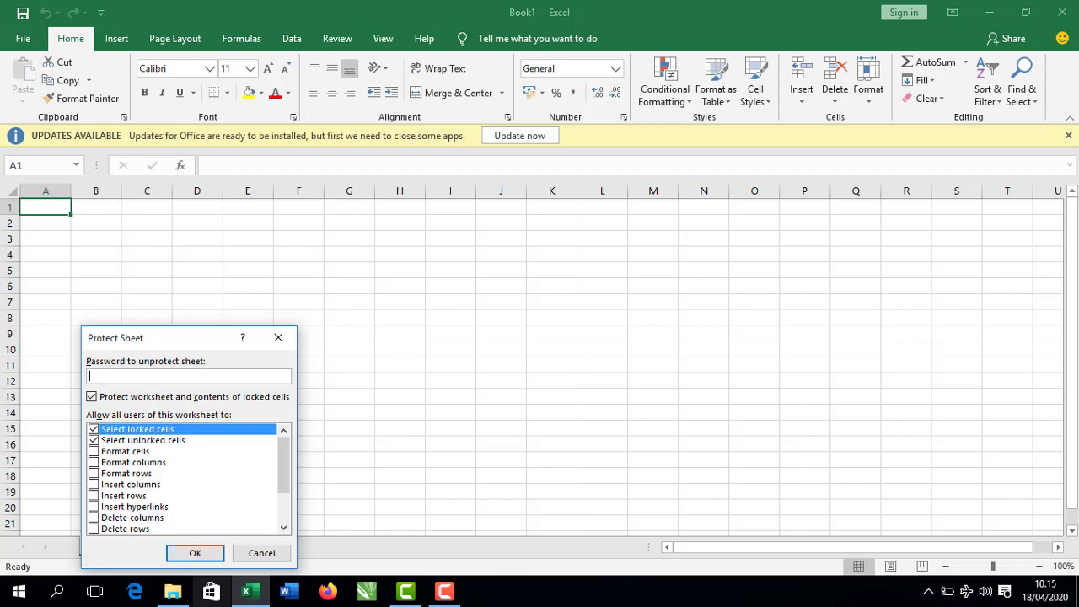
click(190, 555)
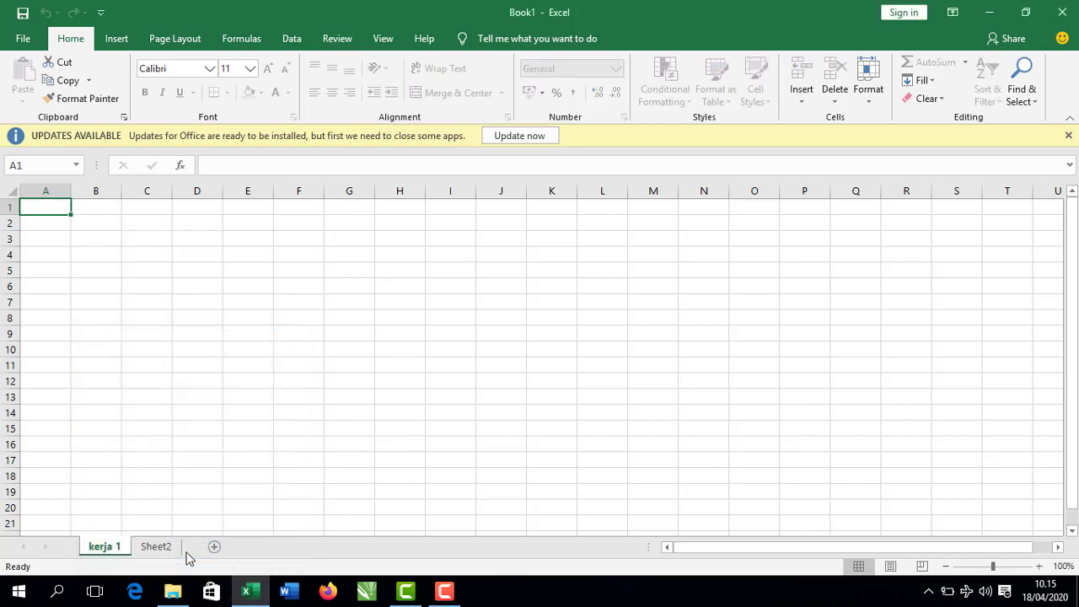
- Color the kerja 1 sheet tab with the theme blue and switch to Sheet2
right_click(123, 547)
mouse_move(216, 475)
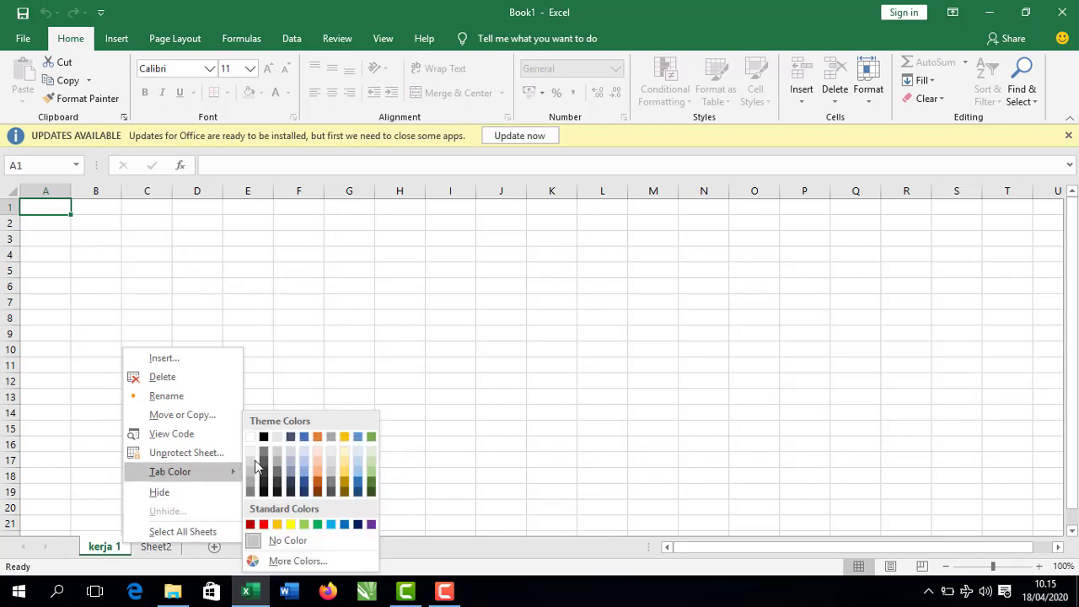
click(304, 447)
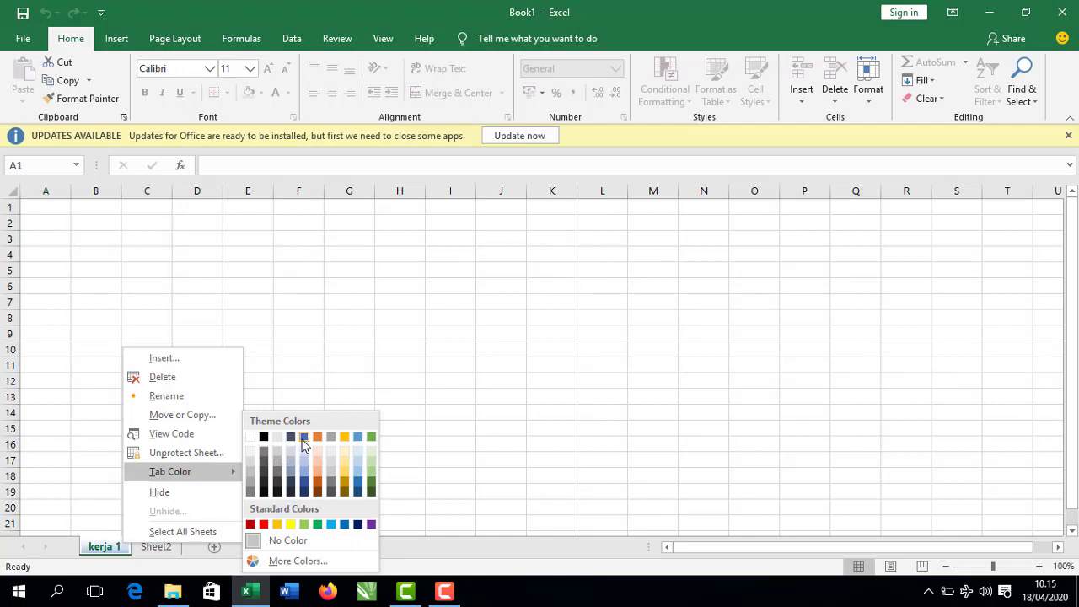
click(161, 548)
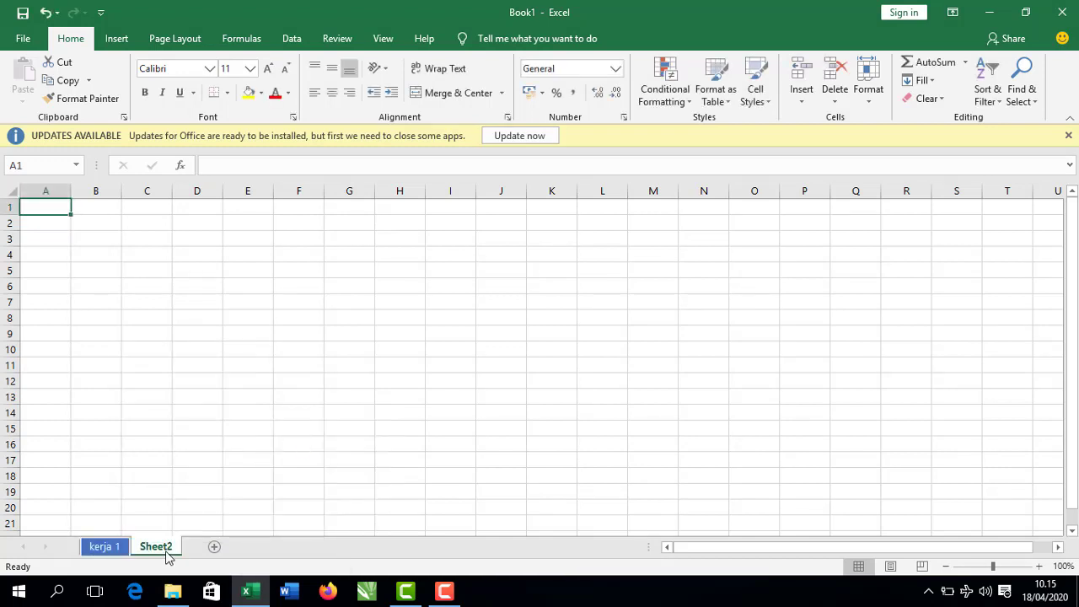
- Color the Sheet2 tab standard red and check it by switching to kerja 1 and back
right_click(167, 552)
mouse_move(250, 480)
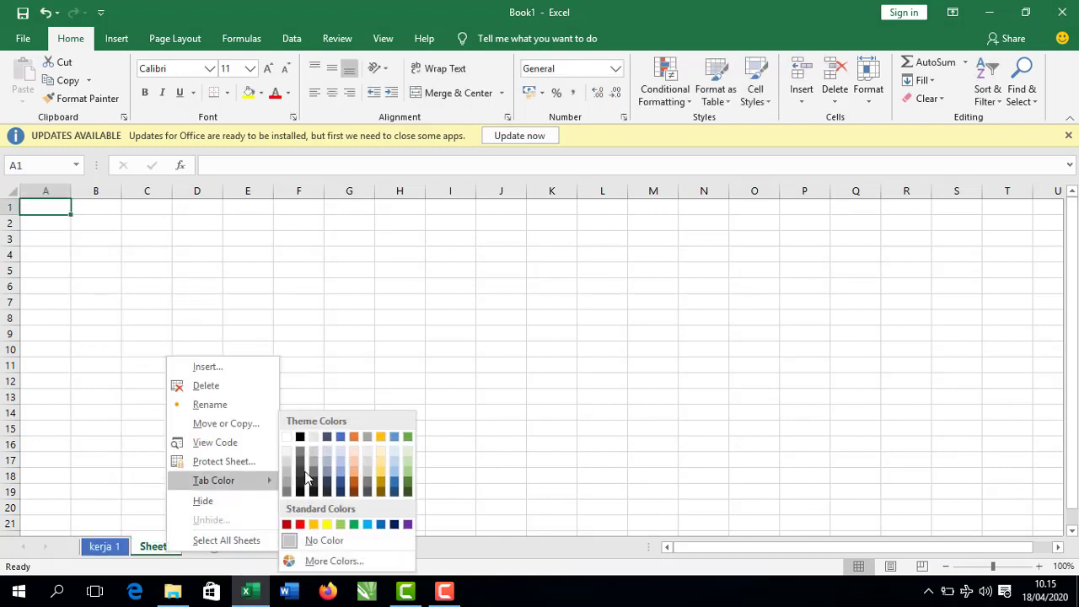
click(300, 524)
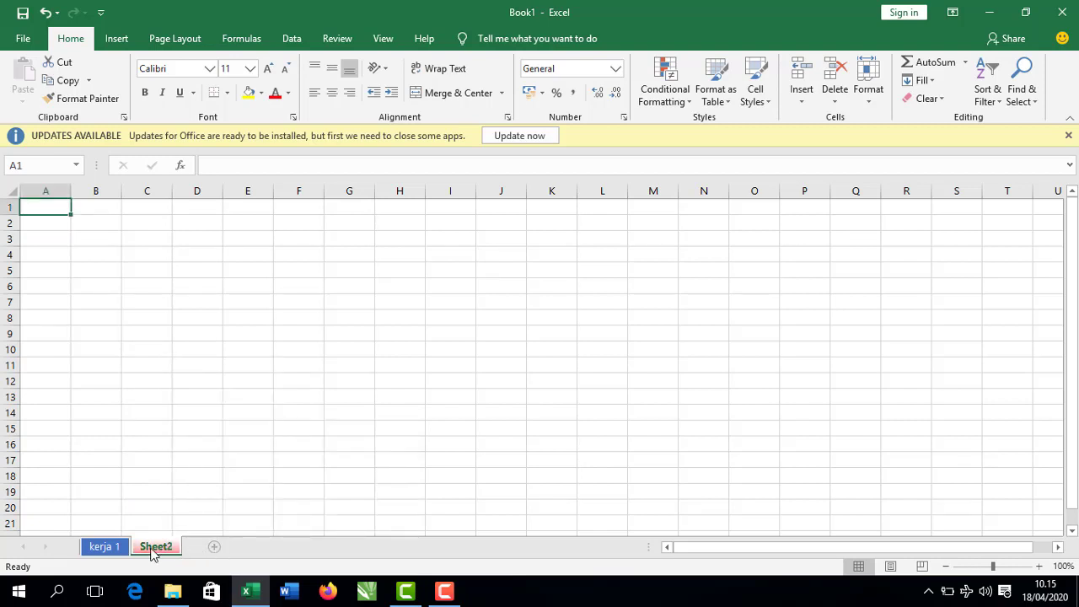
ctrl+click(116, 549)
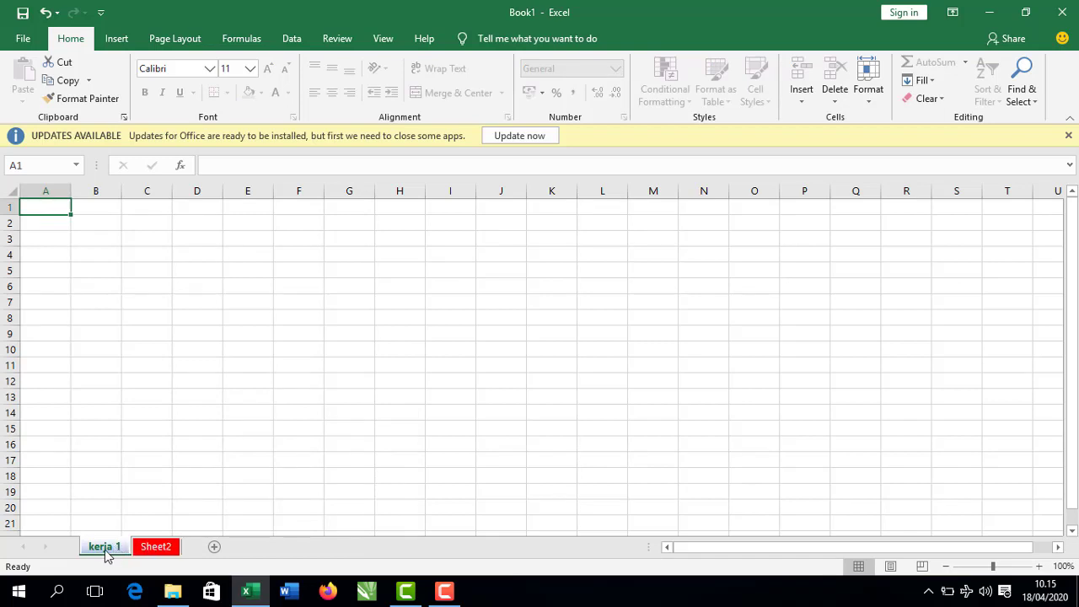
click(155, 548)
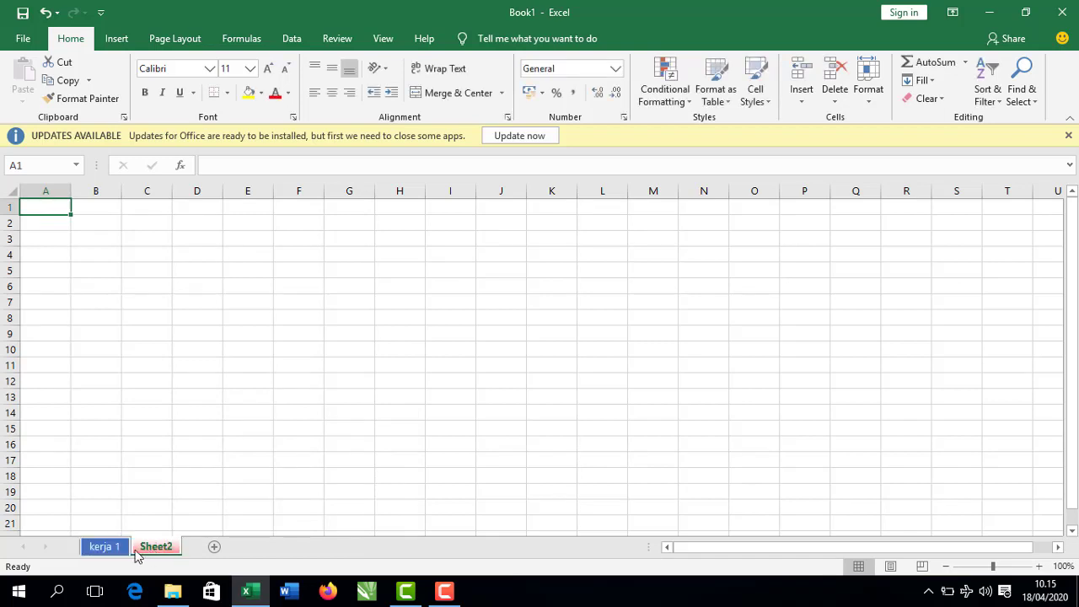
- Hide the Sheet2 worksheet
right_click(118, 555)
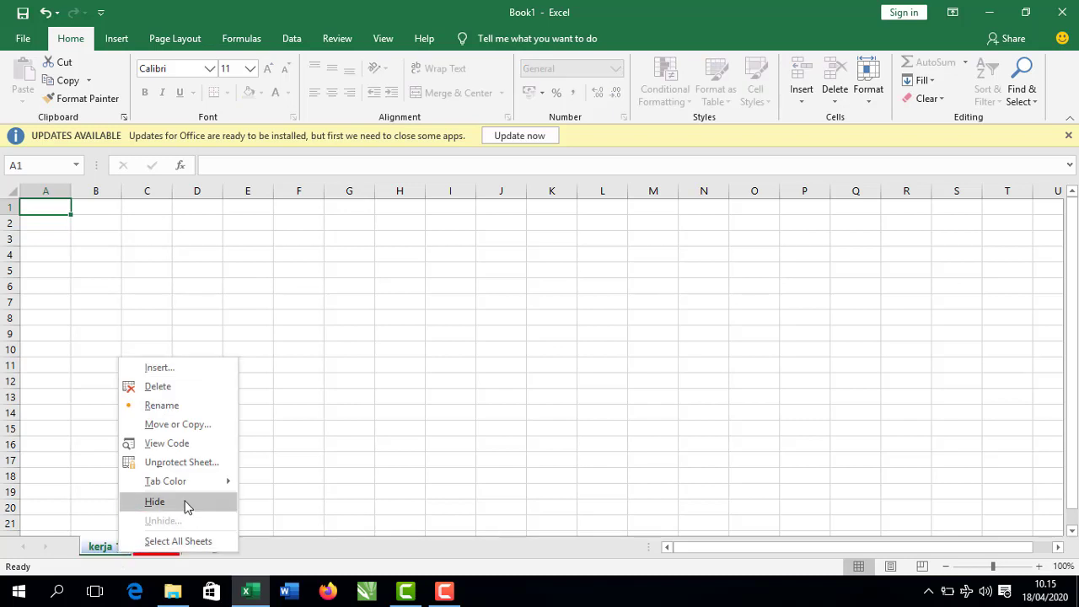
click(108, 553)
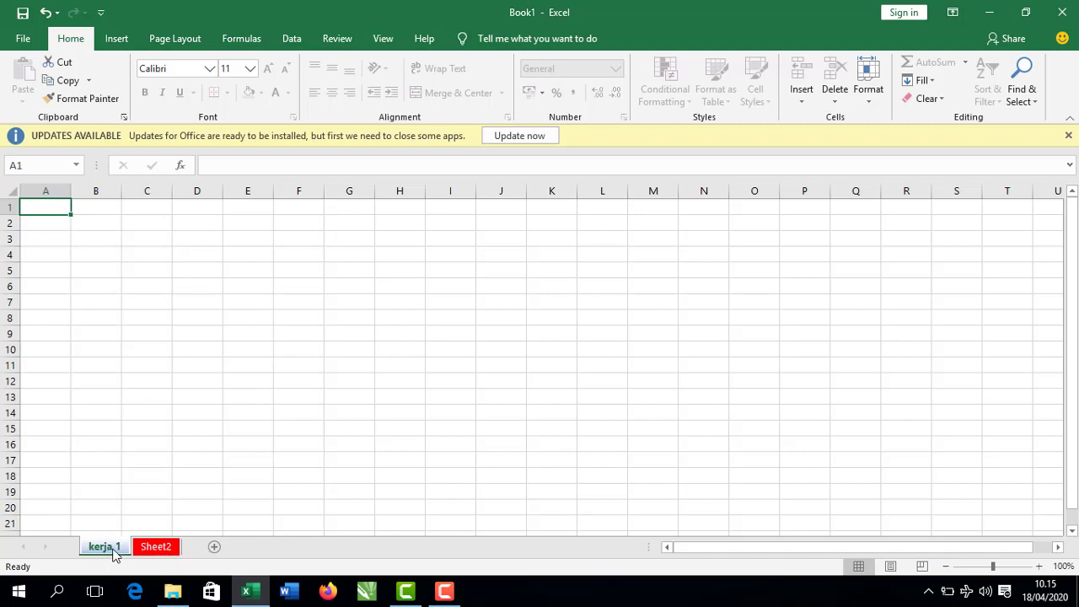
right_click(164, 549)
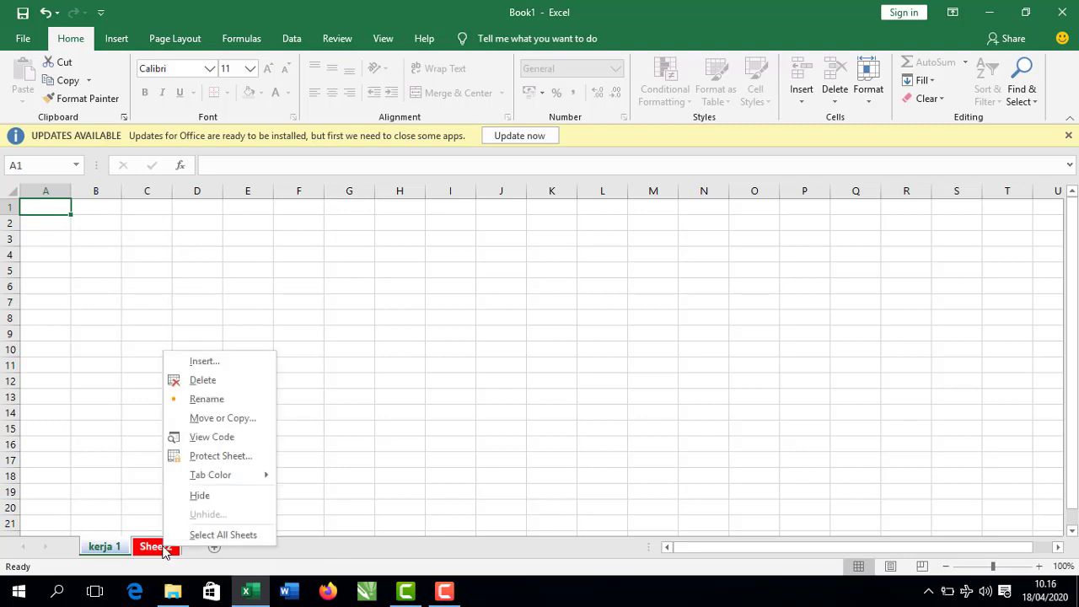
click(229, 493)
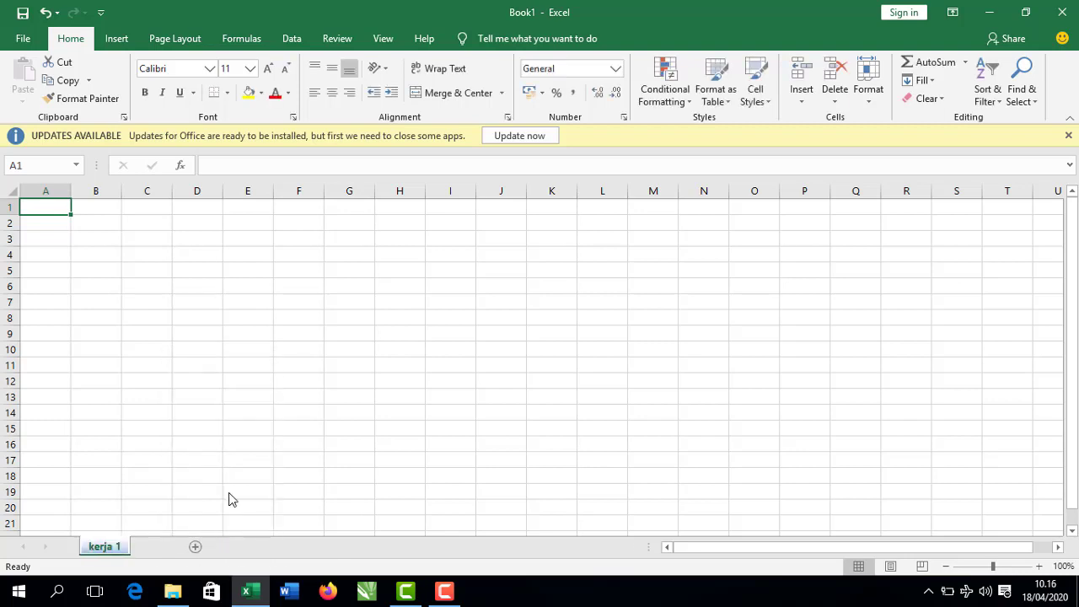
- Unhide the Sheet2 worksheet
right_click(118, 549)
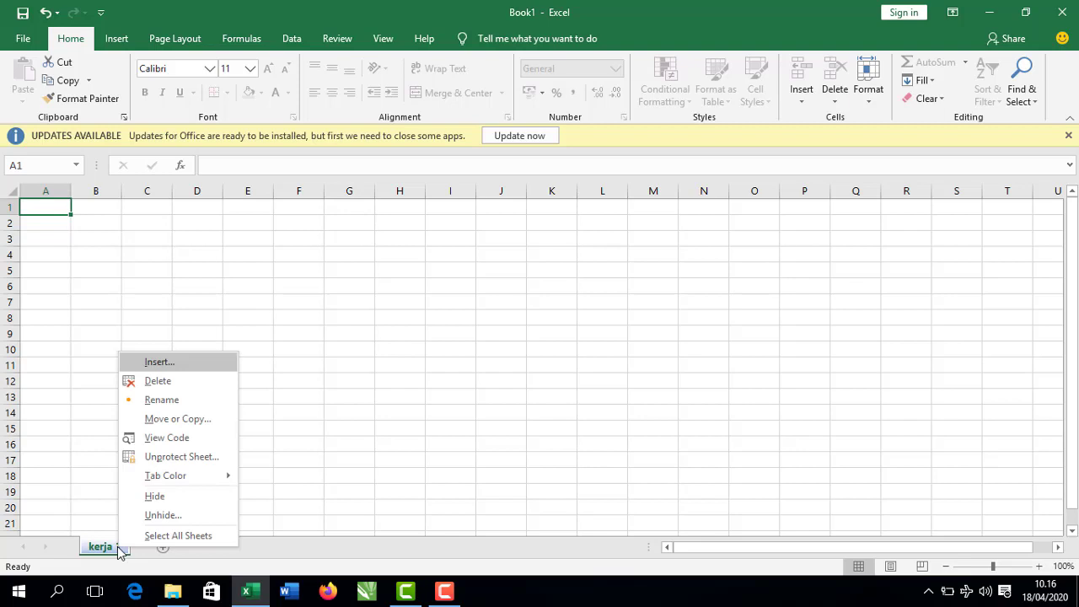
click(163, 515)
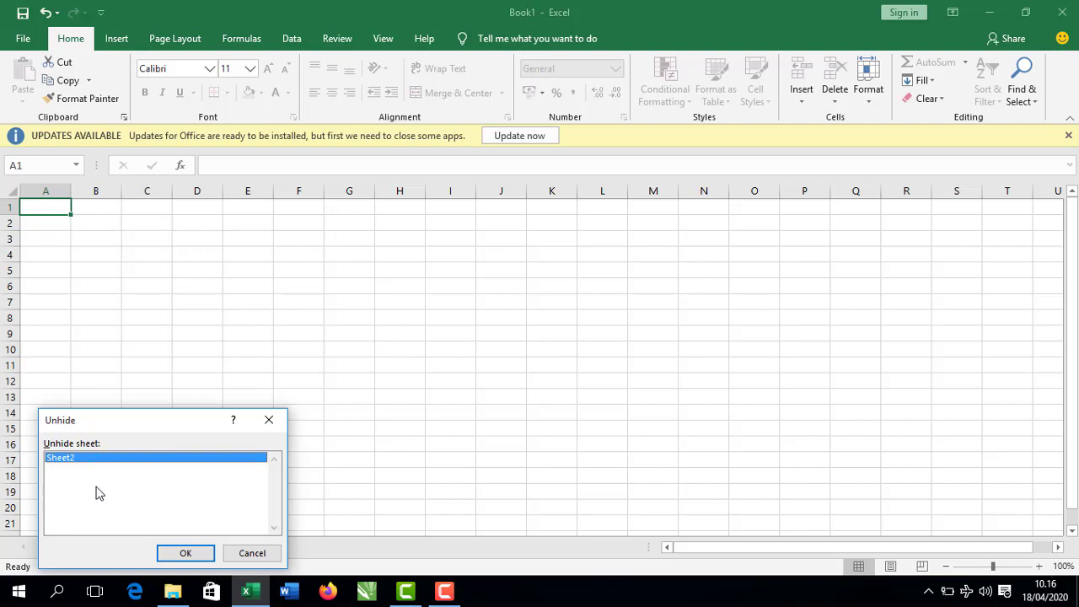
click(182, 555)
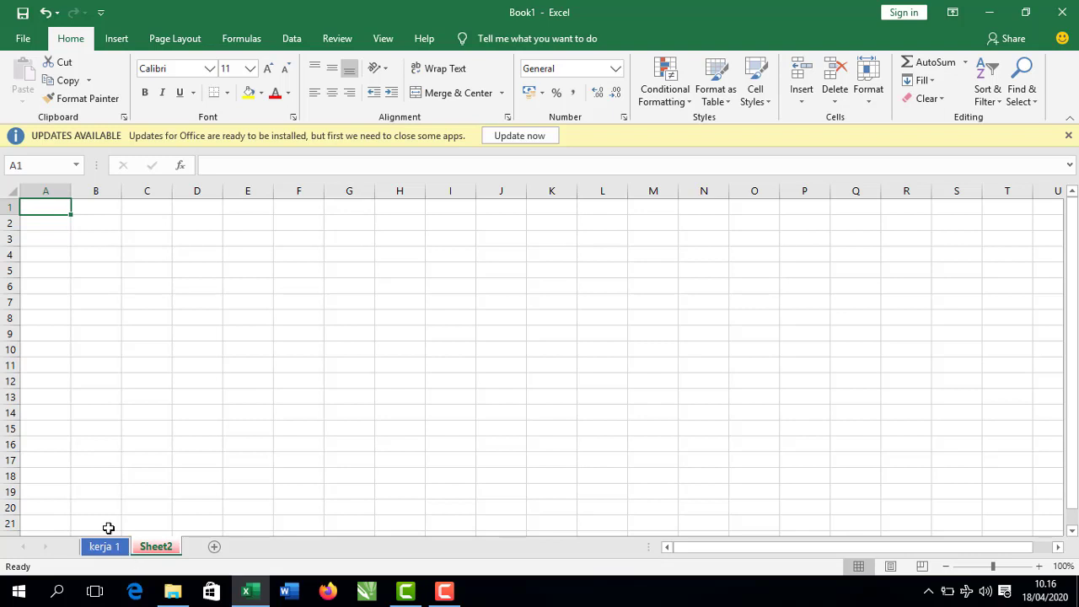
click(115, 552)
right_click(119, 557)
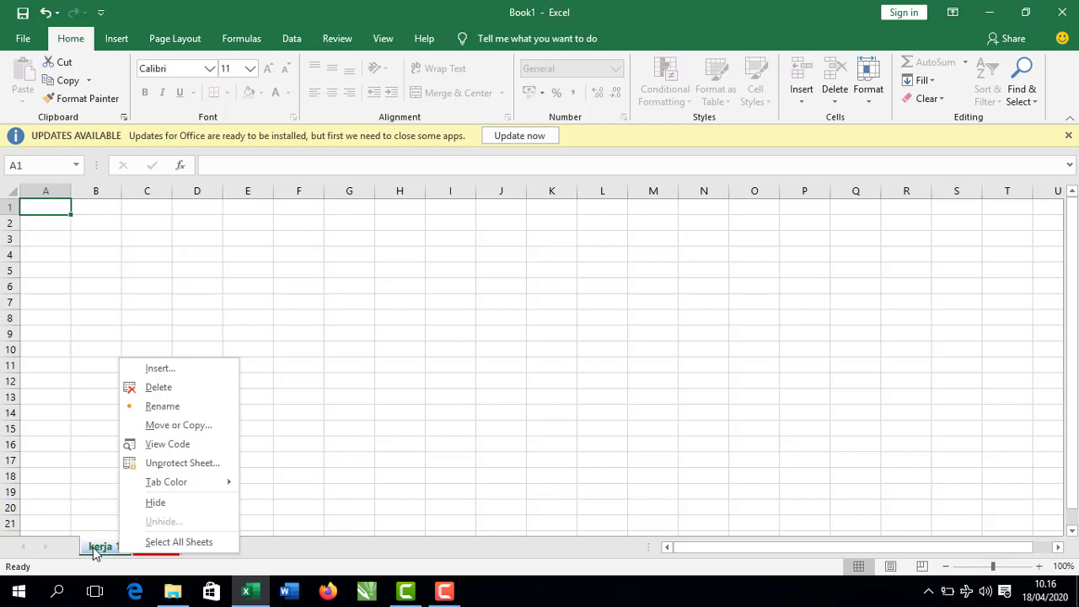
click(169, 556)
click(159, 554)
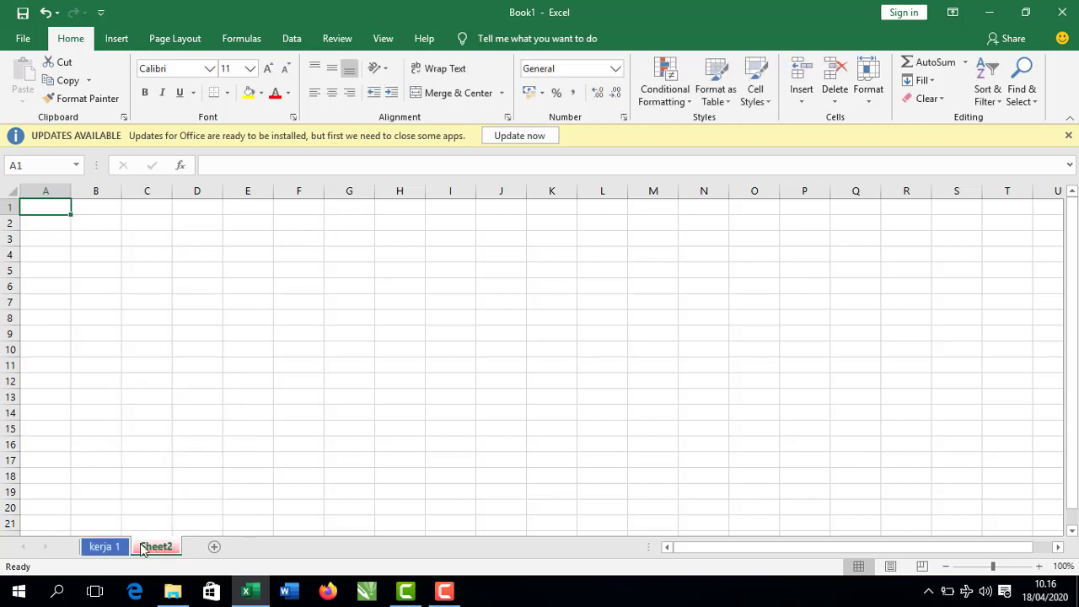
- Insert three new worksheets between the kerja 1 sheet and Sheet2
click(109, 548)
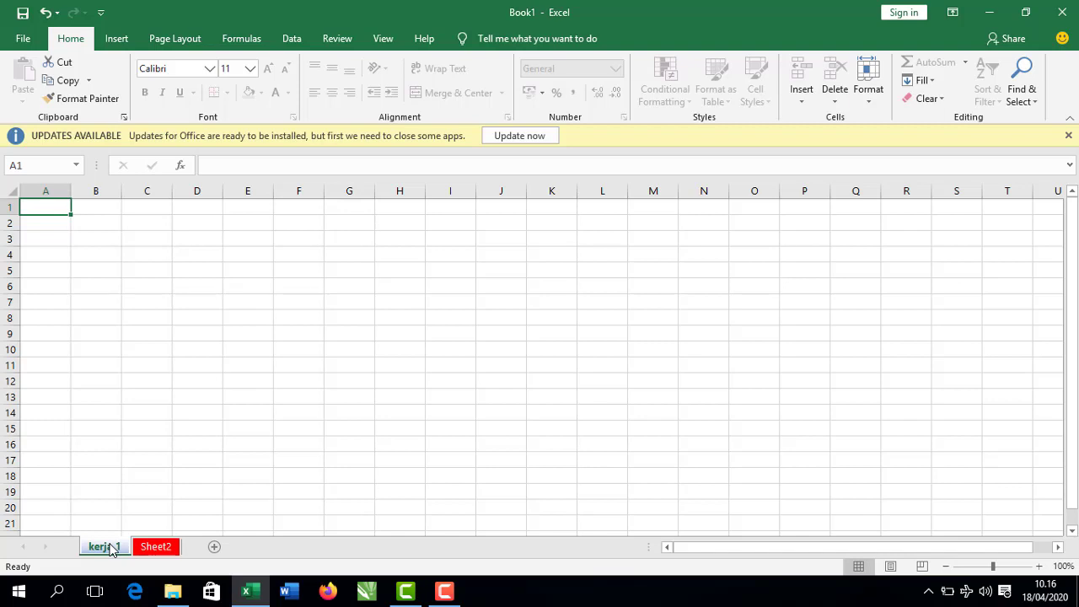
click(214, 546)
click(267, 546)
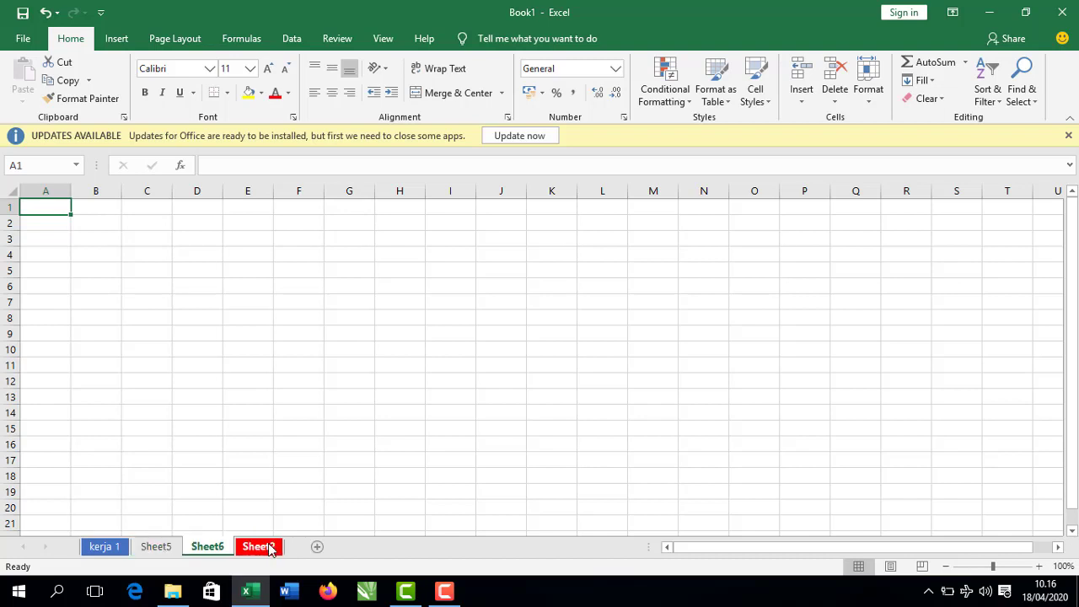
click(317, 546)
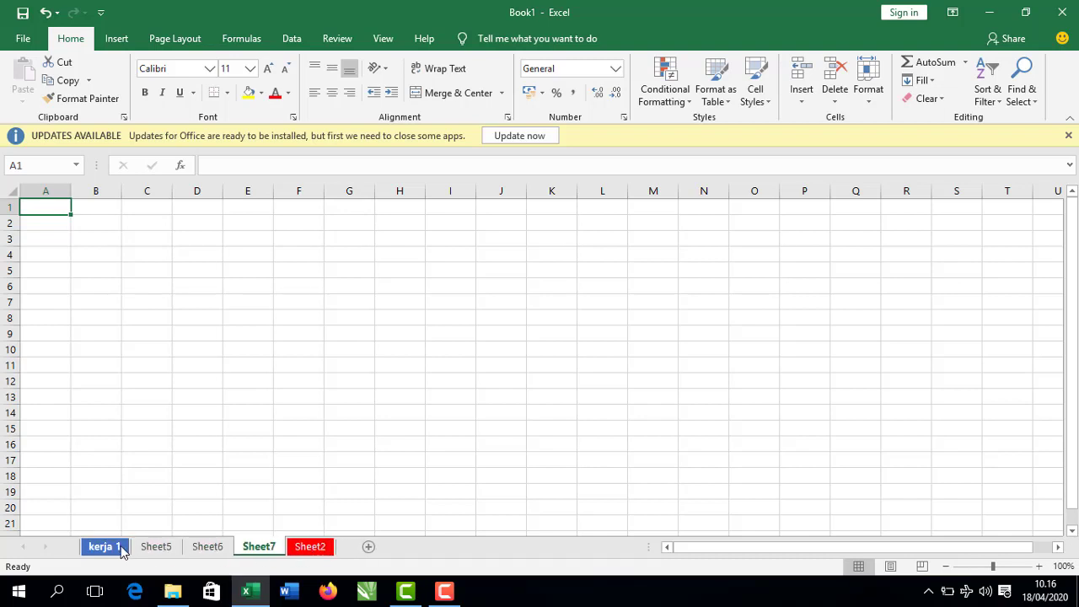
- Visit the kerja 1, Sheet5, Sheet6 and Sheet2 worksheets in turn, selecting cell D20 in kerja 1
shift+click(121, 548)
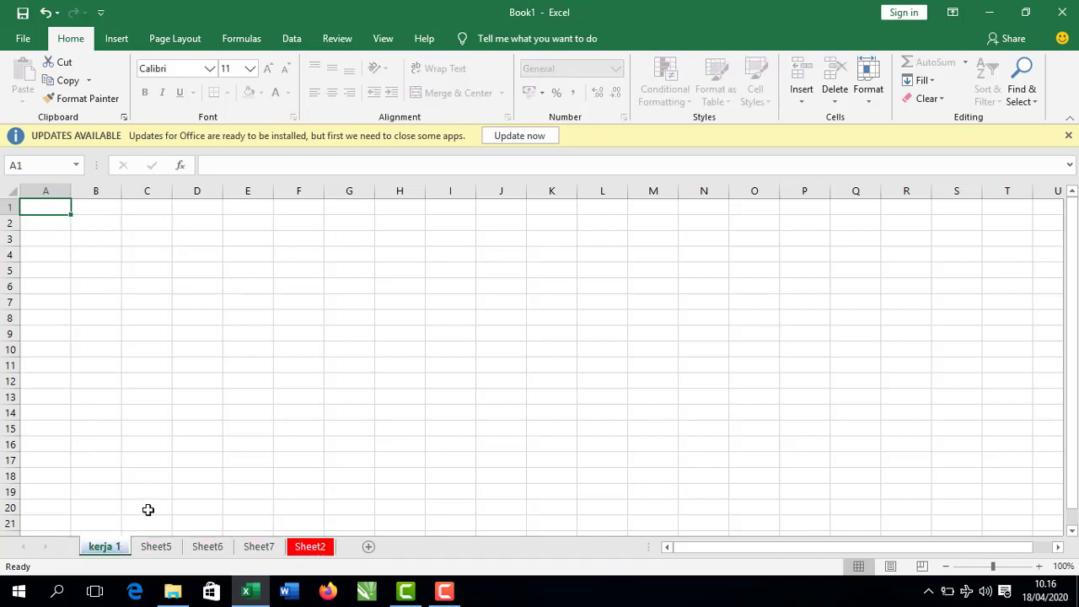
click(148, 508)
click(160, 549)
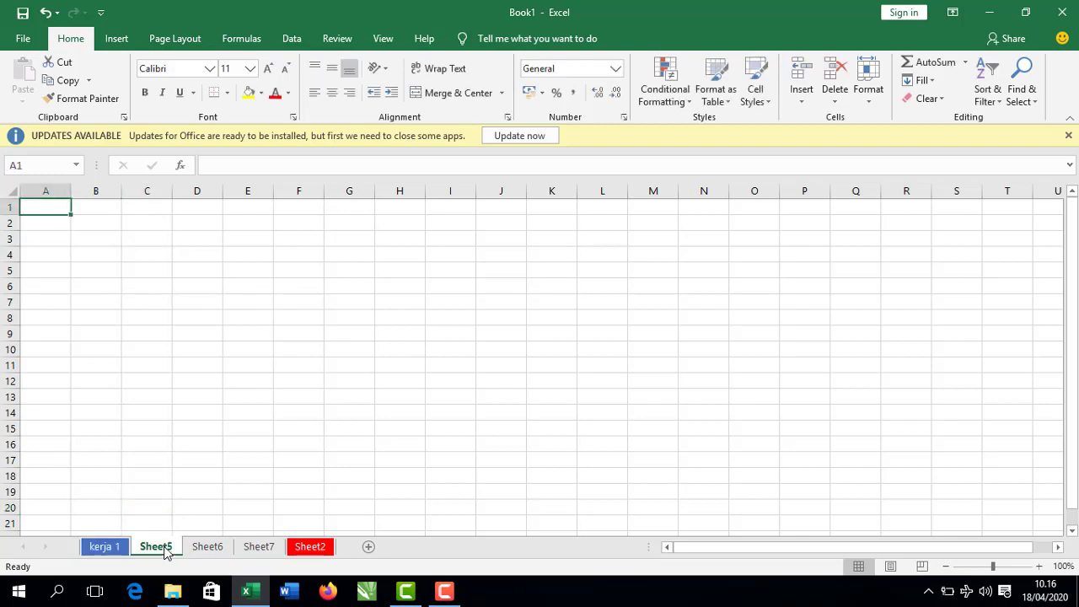
click(211, 548)
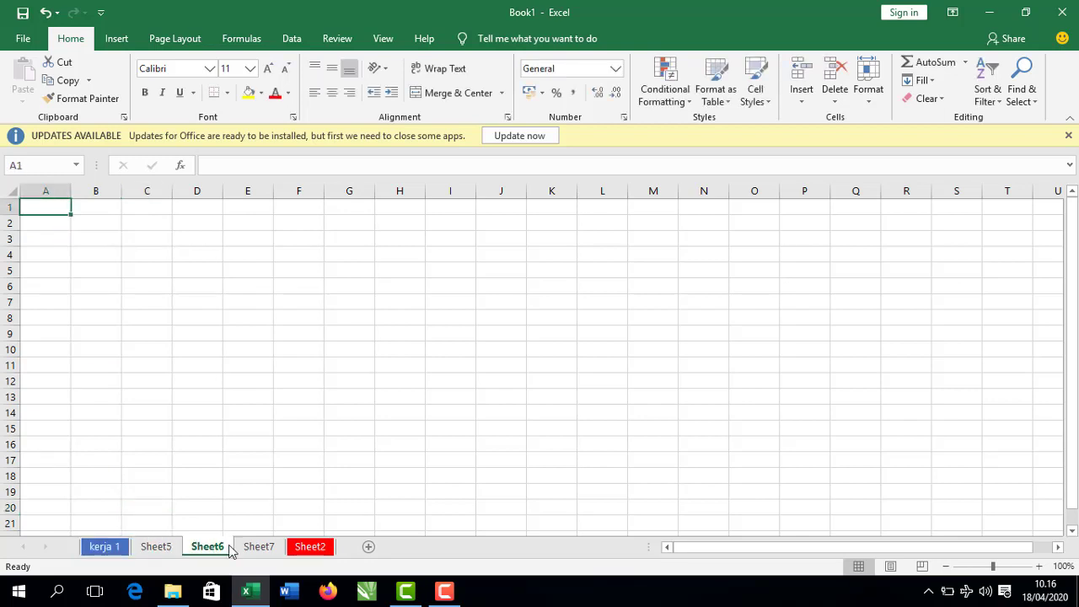
click(322, 549)
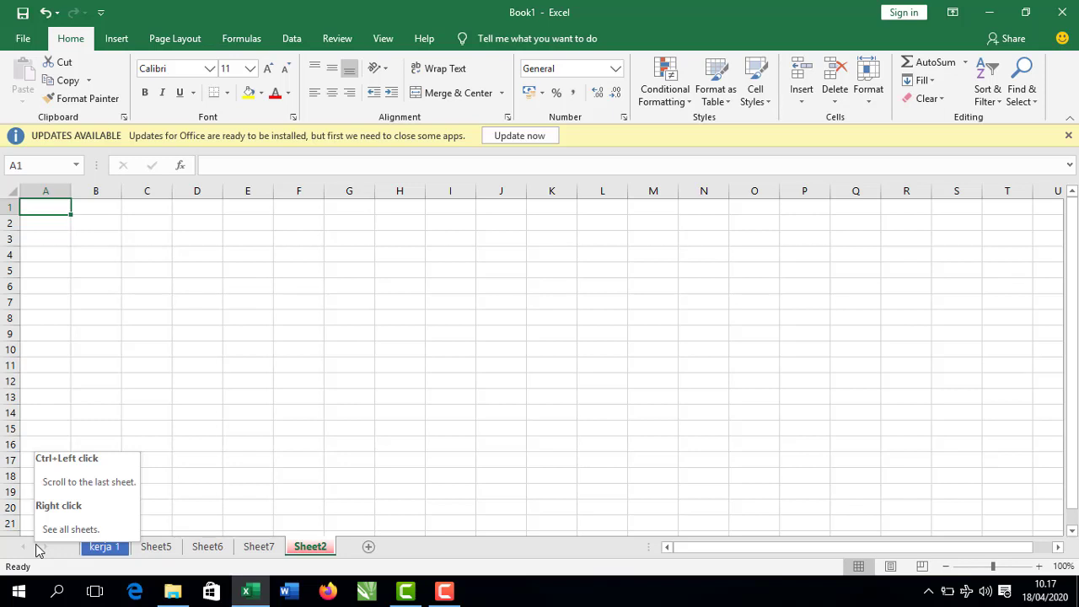
- Switch back and forth among kerja 1, Sheet5 and Sheet6, selecting cell B1 in Sheet5 and finishing on Sheet5
click(117, 552)
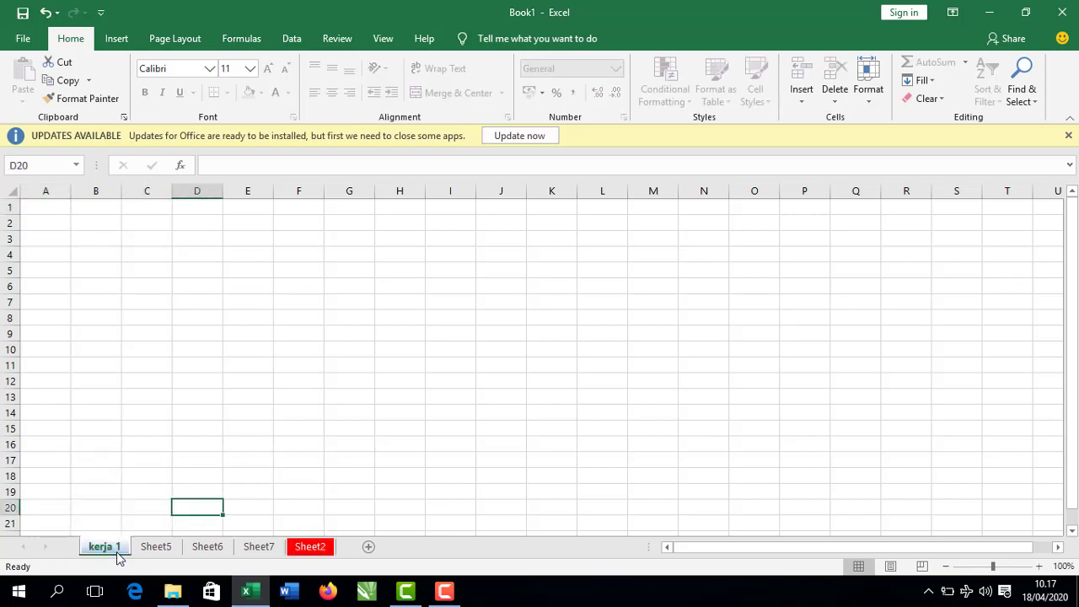
click(155, 549)
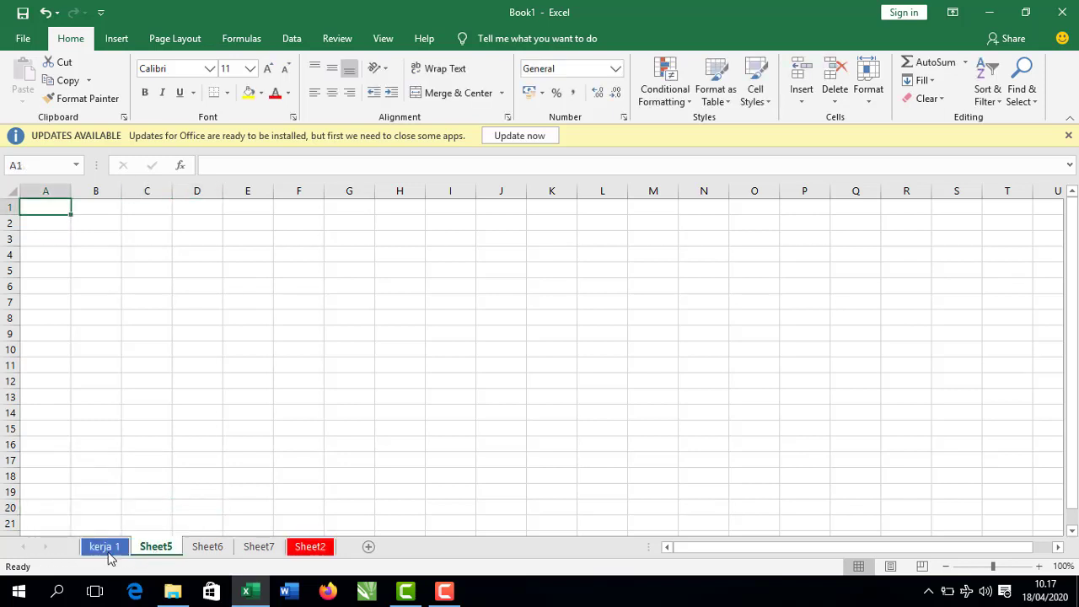
click(107, 553)
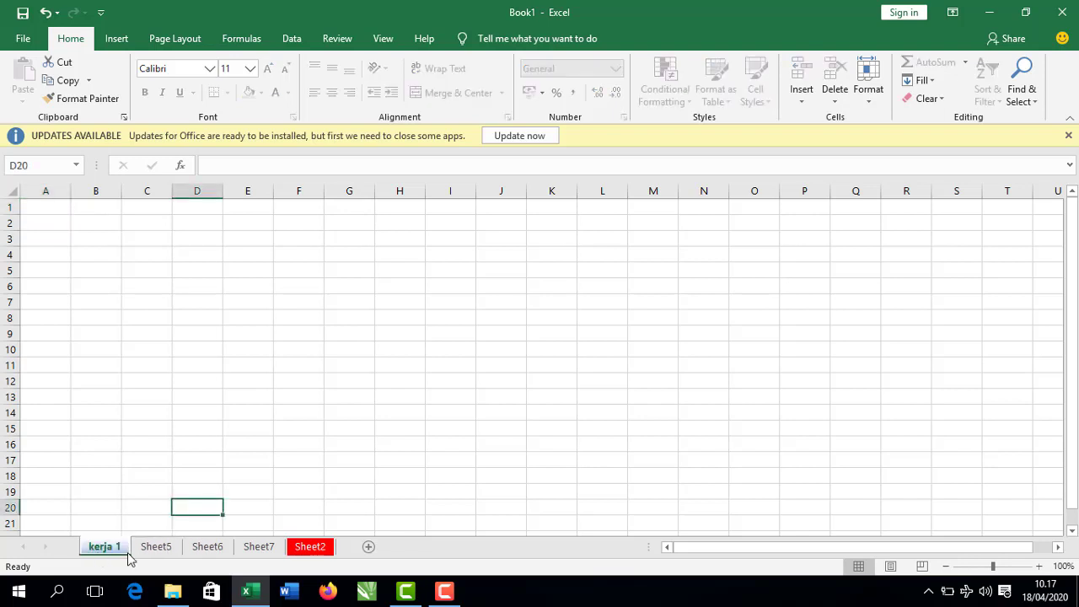
click(157, 552)
key(Right)
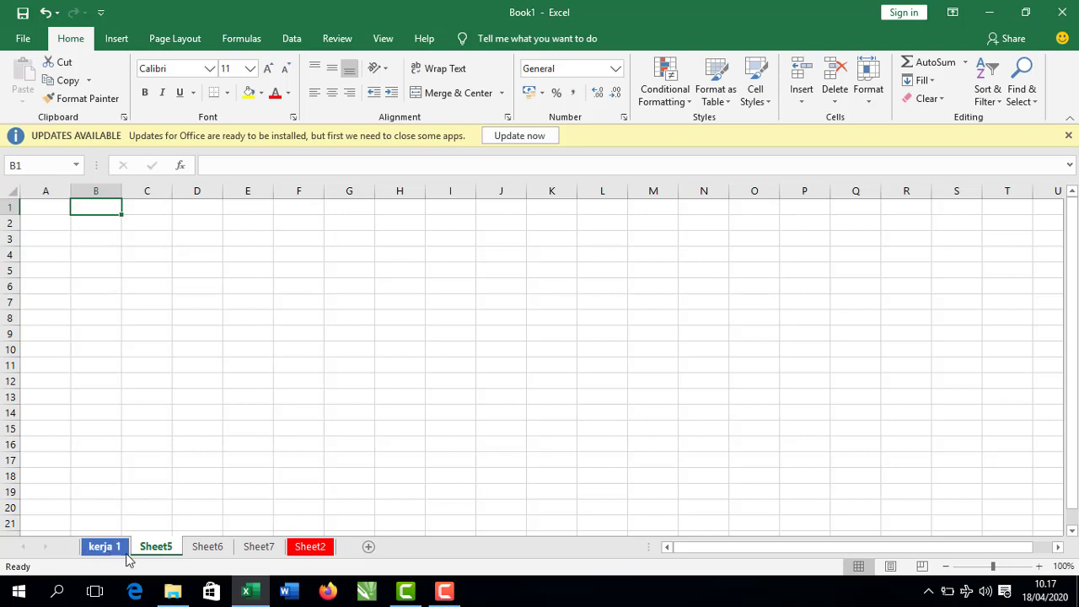
click(212, 553)
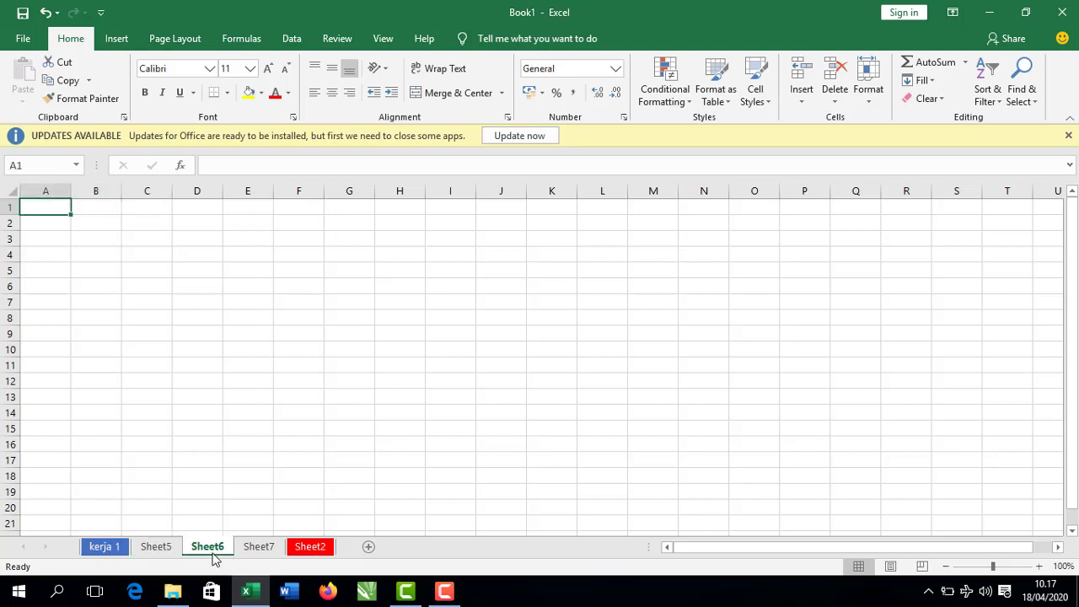
click(156, 553)
click(108, 554)
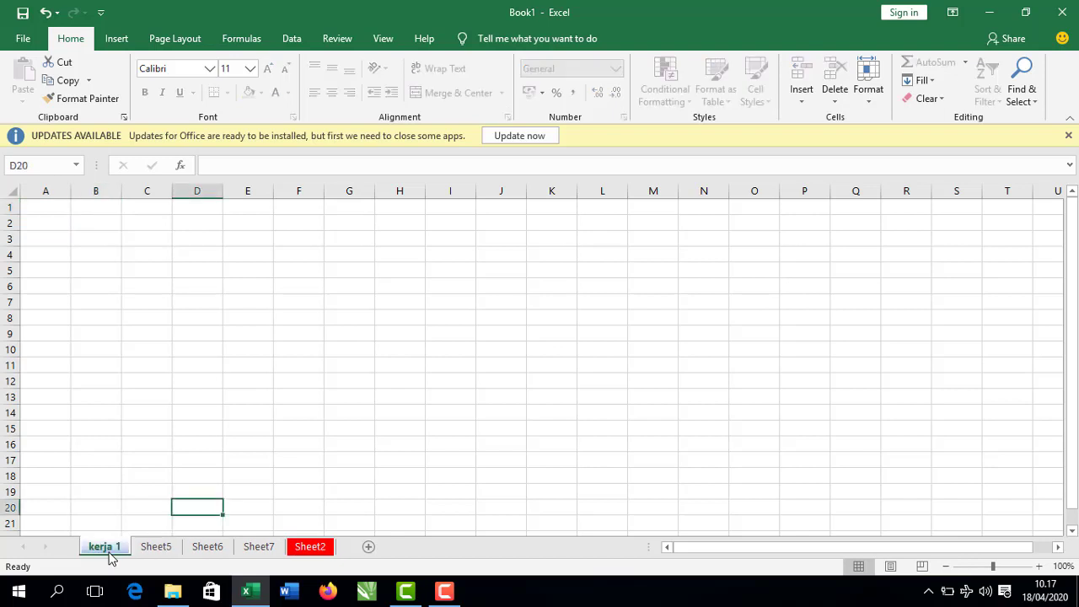
click(152, 556)
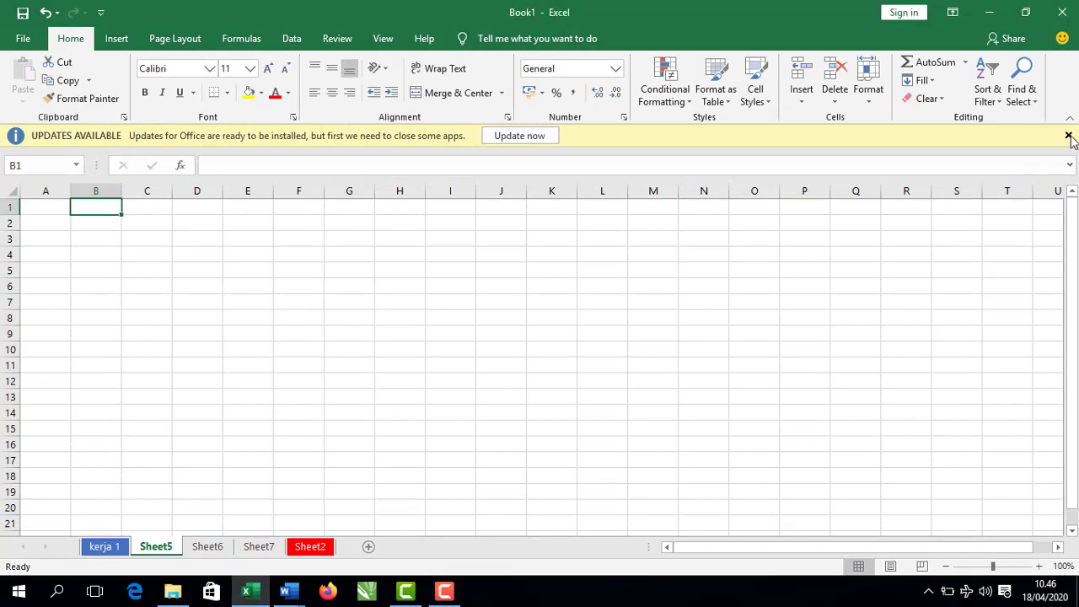
- Dismiss the Office updates notice and review the New, Open and Info pages before returning to the worksheet
click(1069, 136)
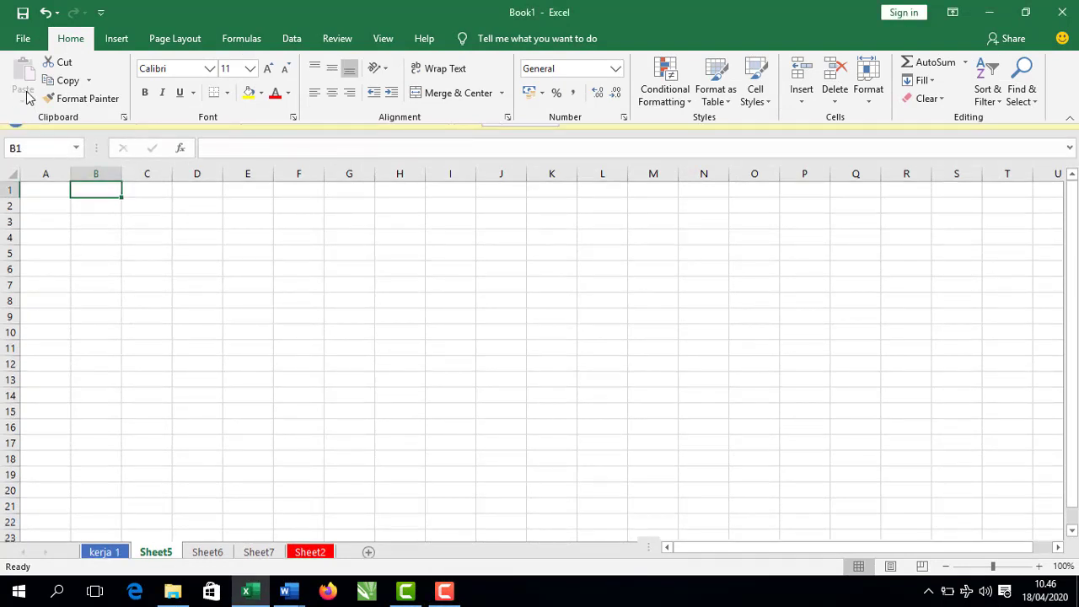
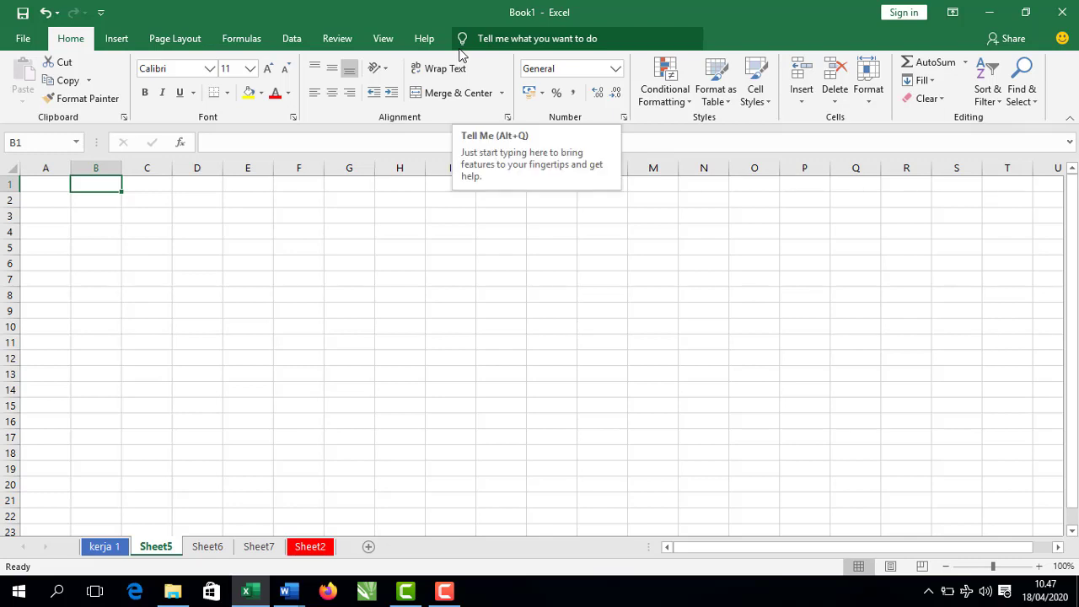
click(24, 38)
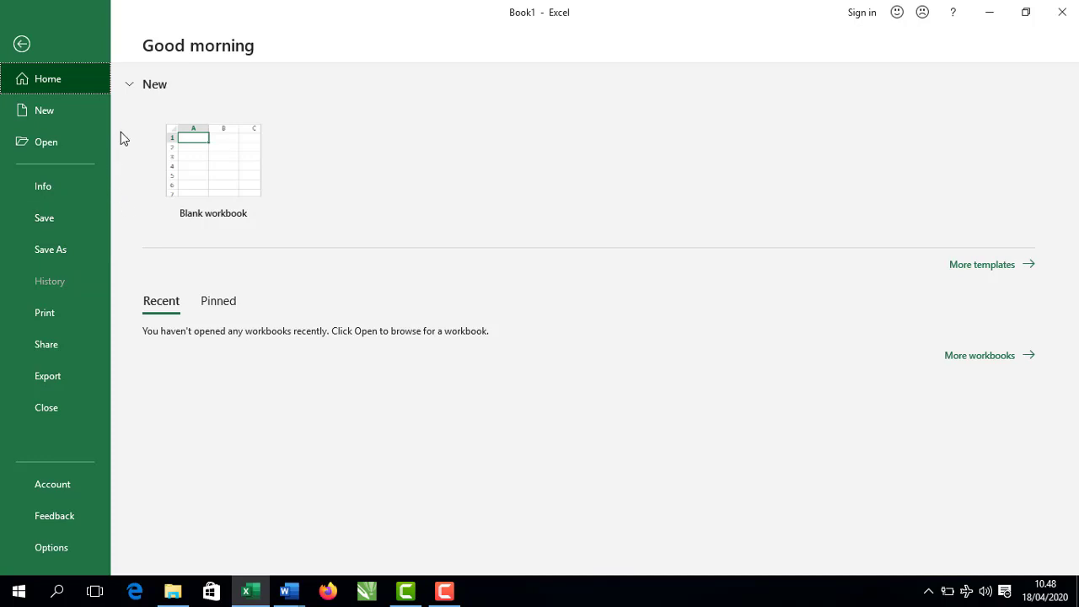
click(74, 108)
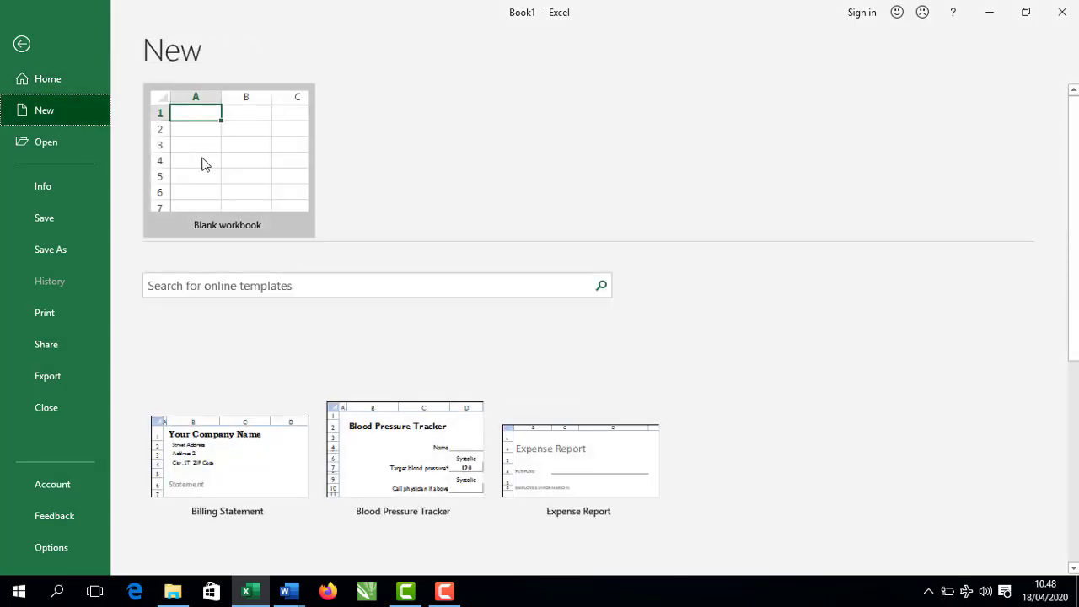
click(81, 149)
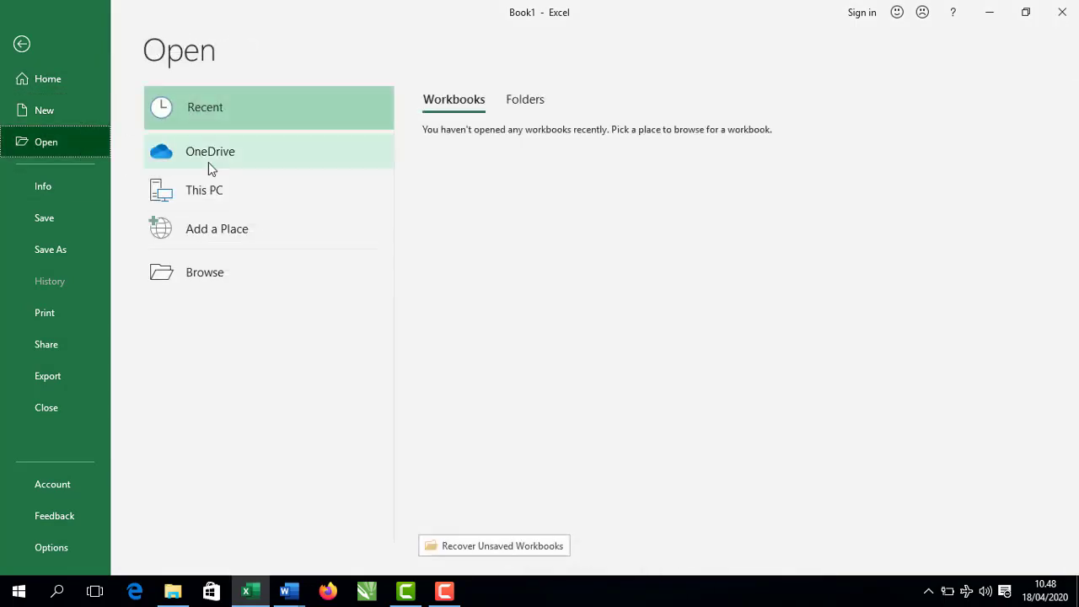
click(56, 186)
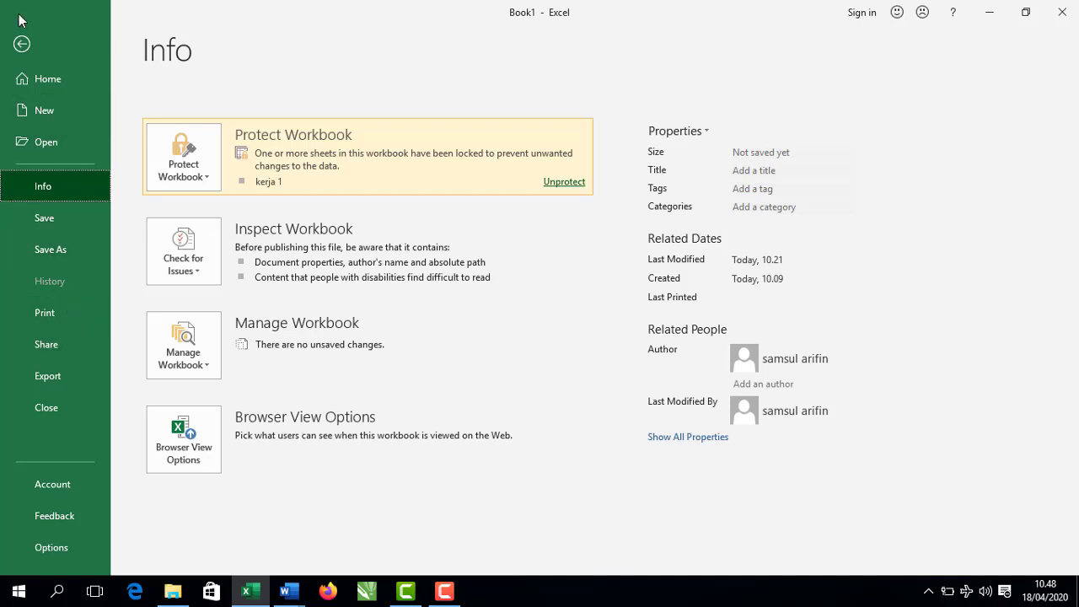
click(22, 46)
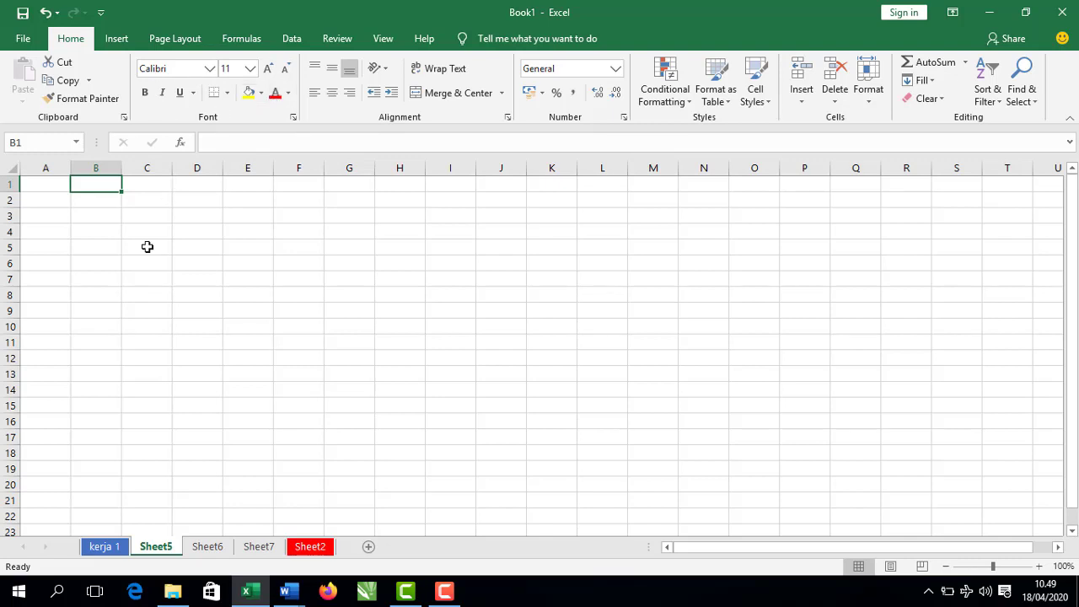
- Review the font choices and the Font page of the Format Cells settings for cell B1 without changing anything
click(214, 75)
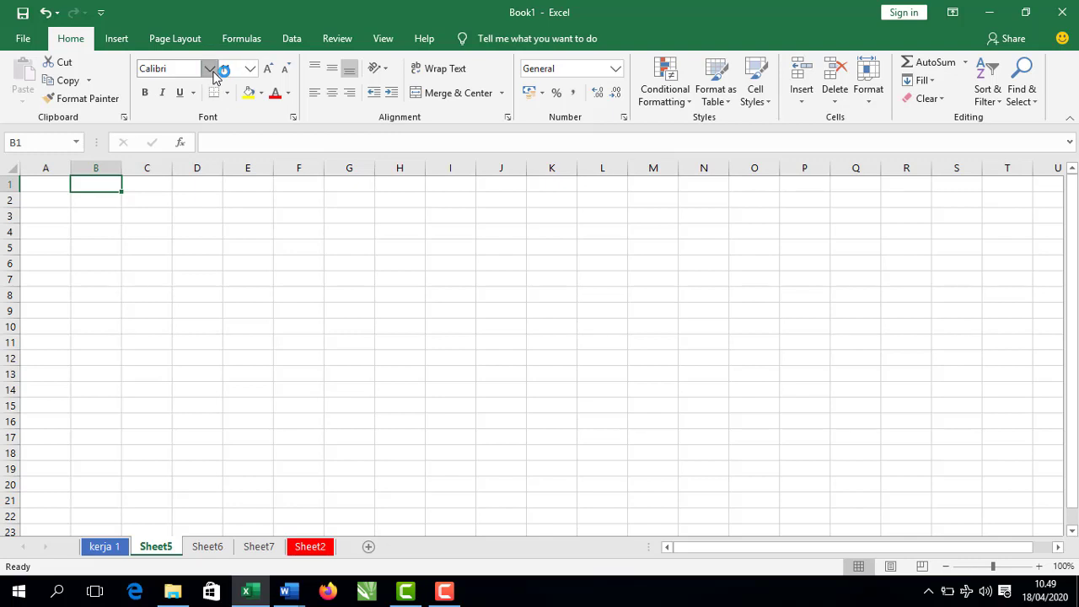
click(208, 70)
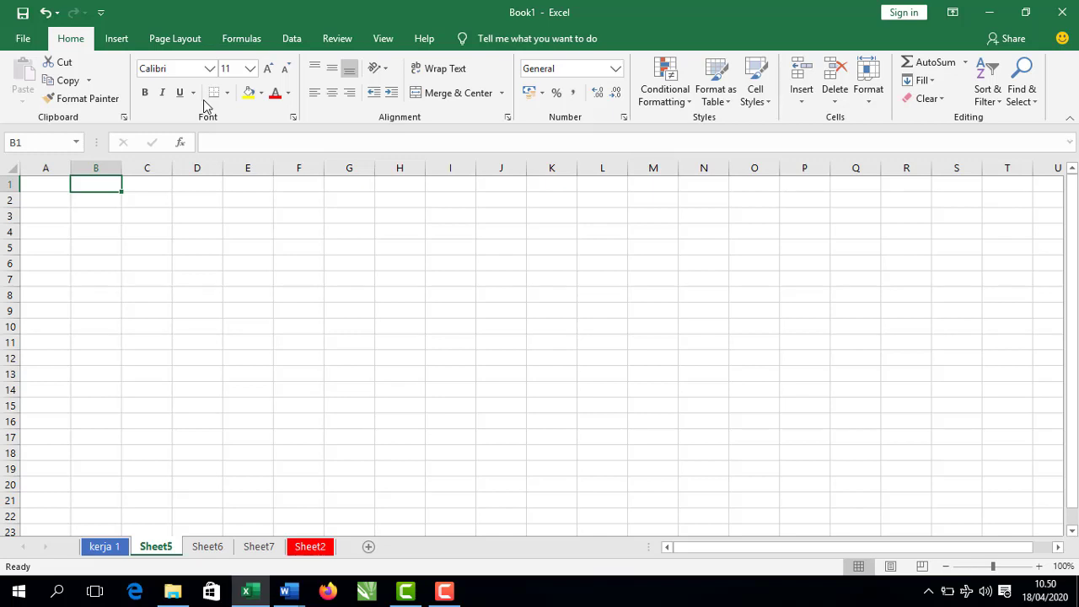
key(ctrl+shift+f)
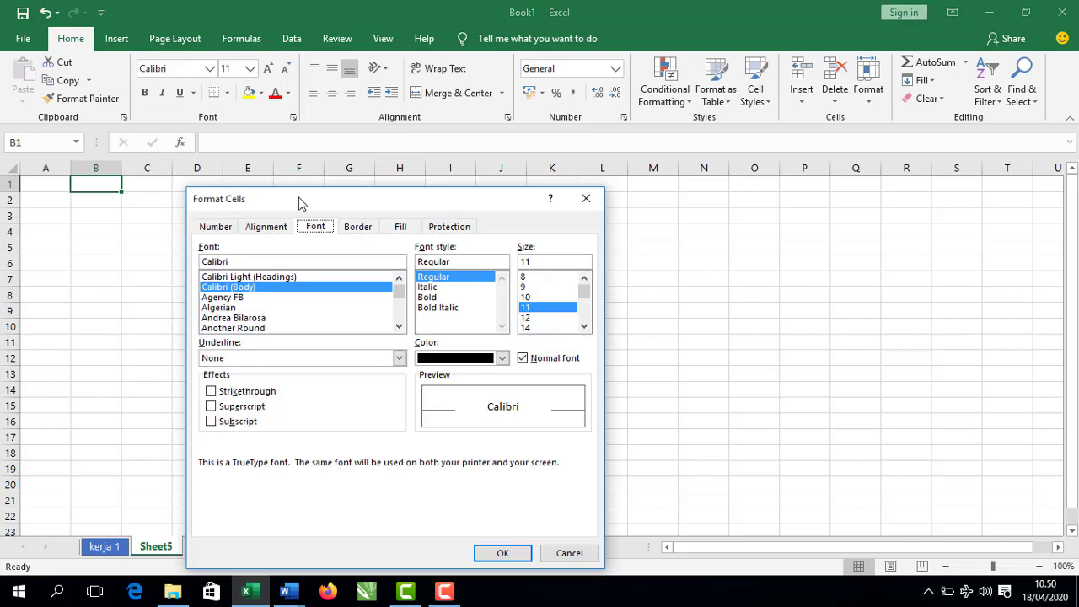
drag(327, 204, 316, 95)
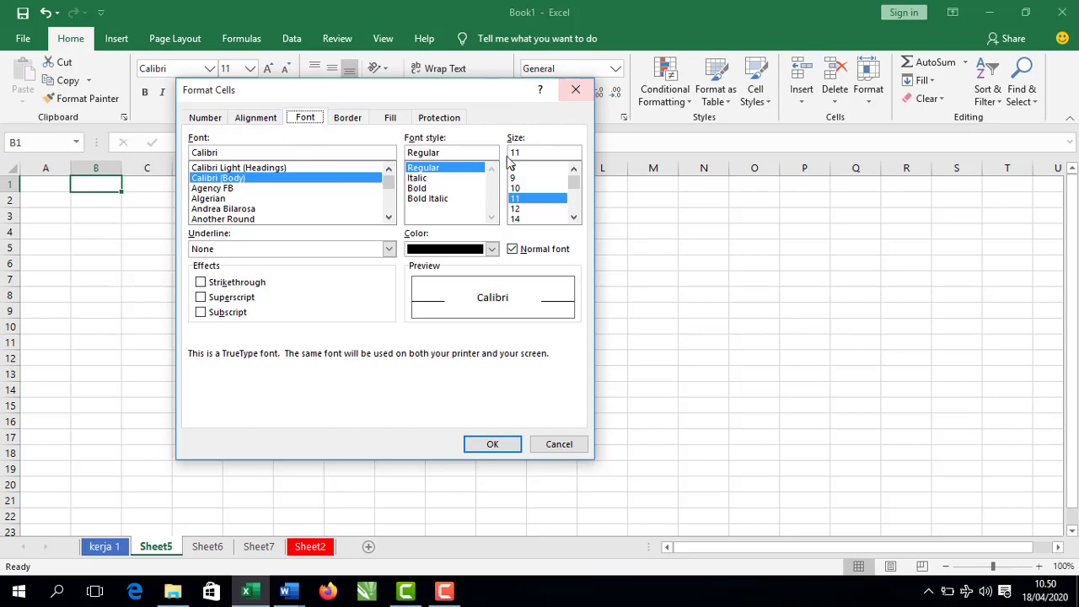
click(575, 90)
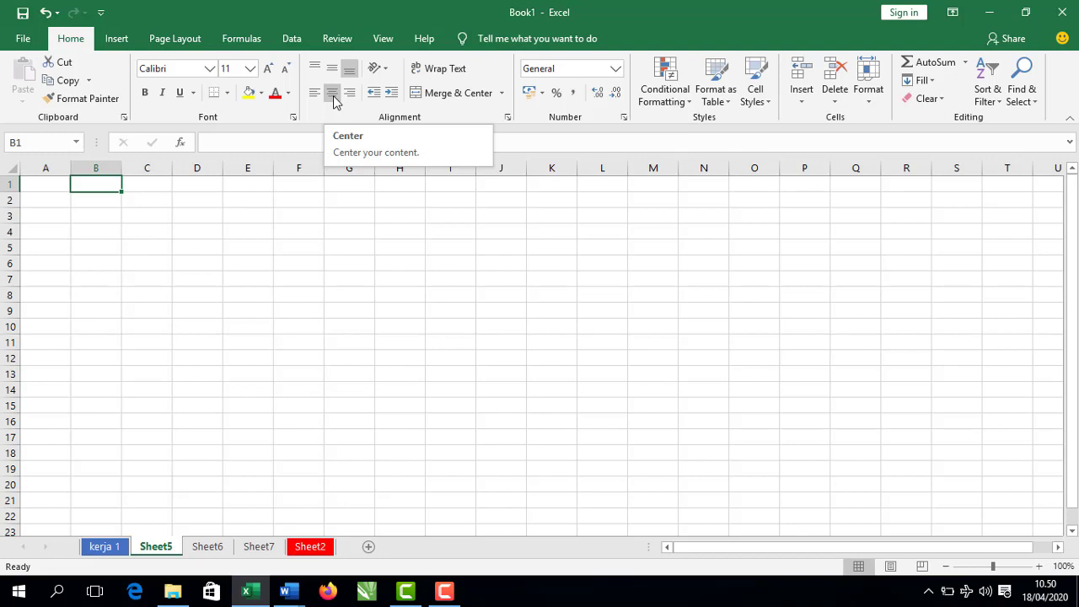
- Examine the Alignment, Number, Font and Border pages of the Format Cells settings for cell B1, and close them unchanged
right_click(433, 126)
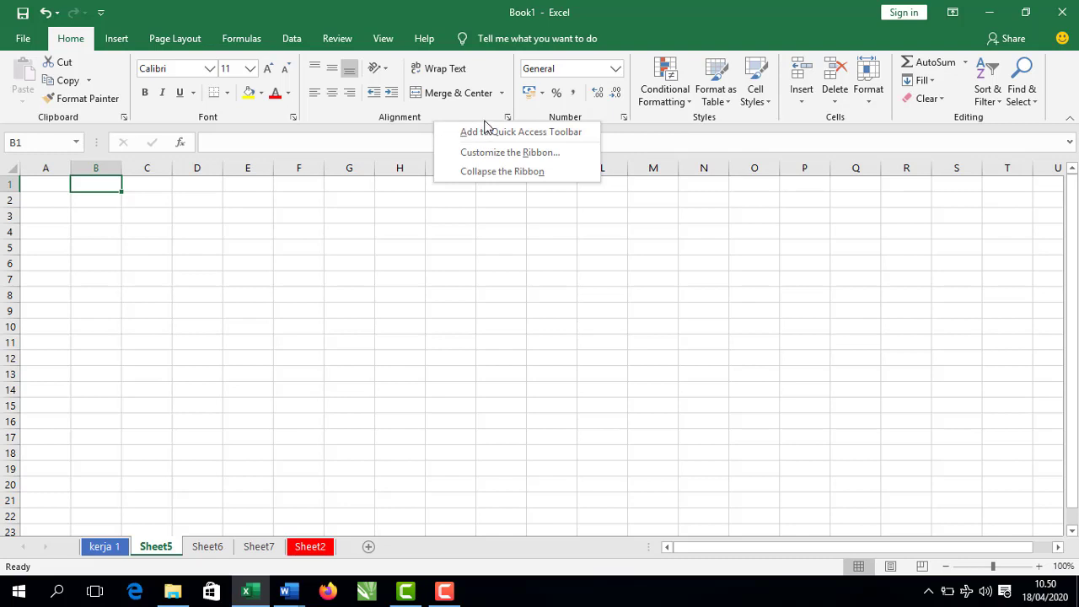
click(426, 124)
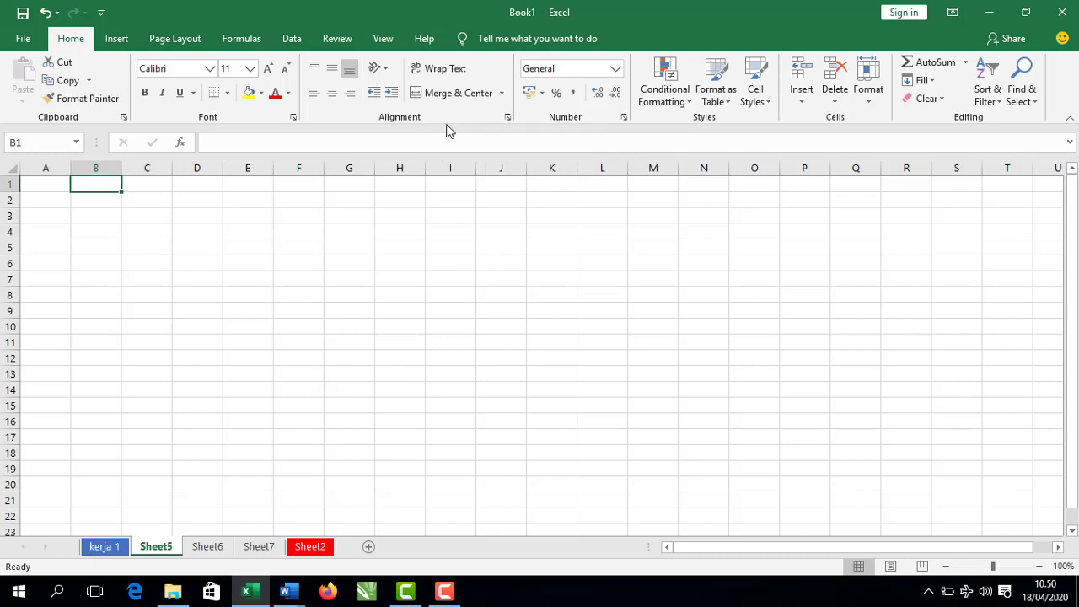
click(507, 119)
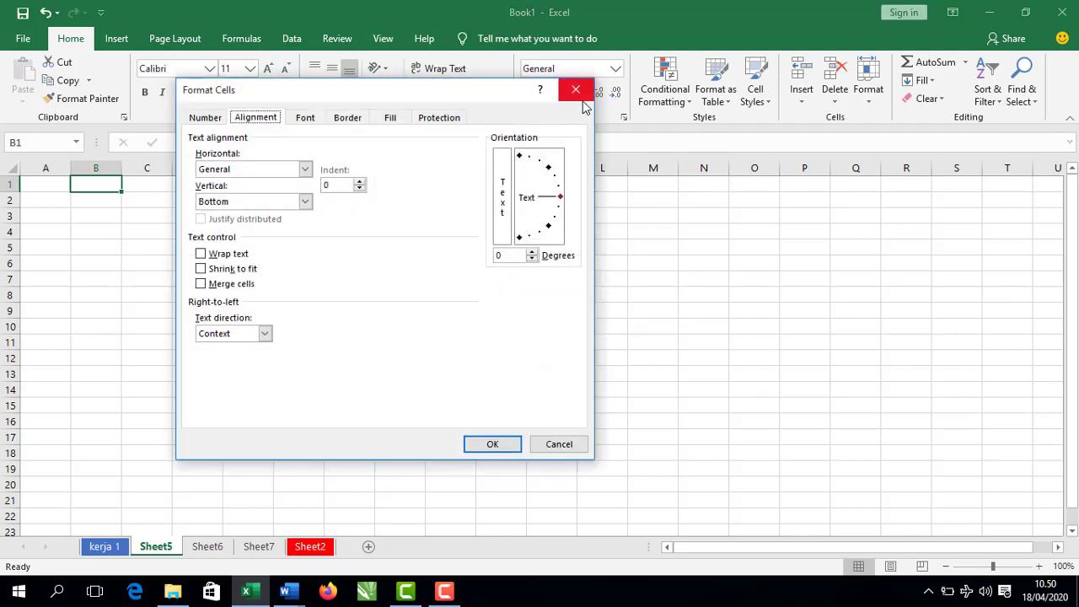
click(582, 100)
click(509, 120)
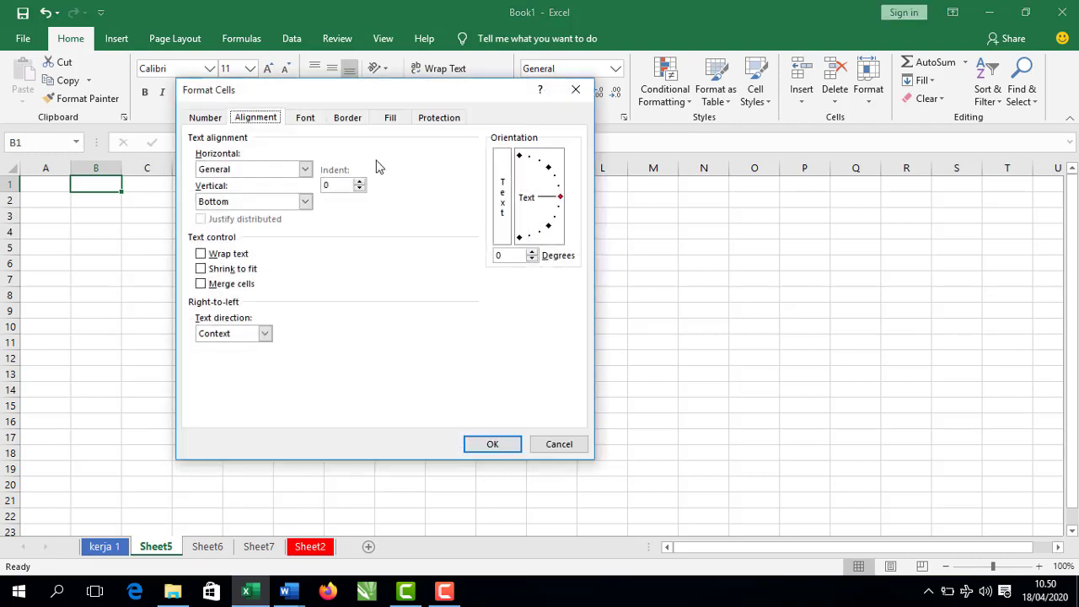
click(196, 120)
click(297, 120)
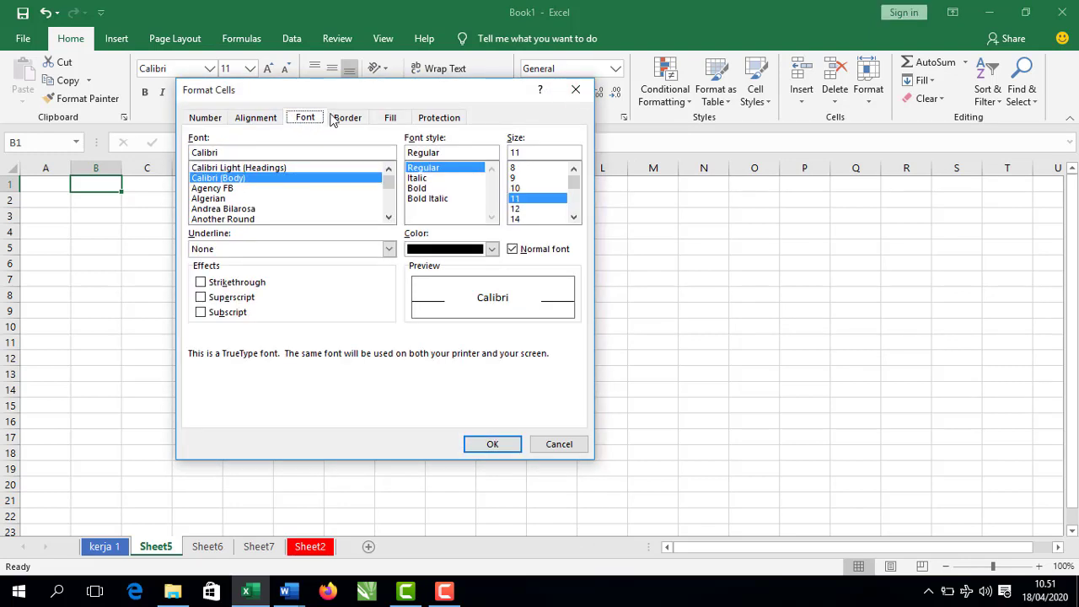
click(346, 117)
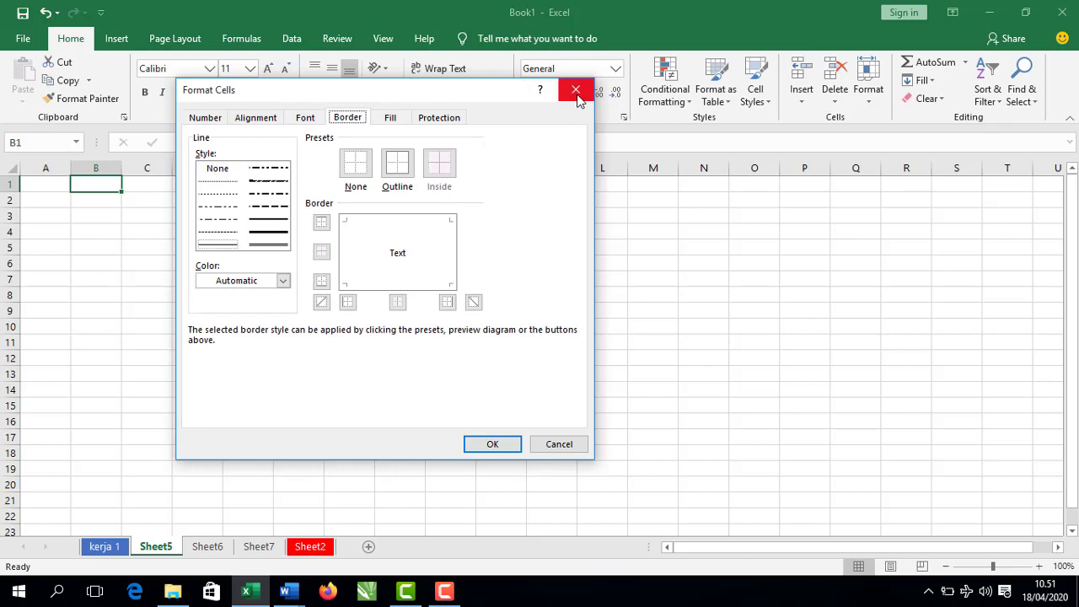
click(578, 100)
- Apply Comma Style to cell B1 and review the available number formats and the detailed number settings
click(574, 93)
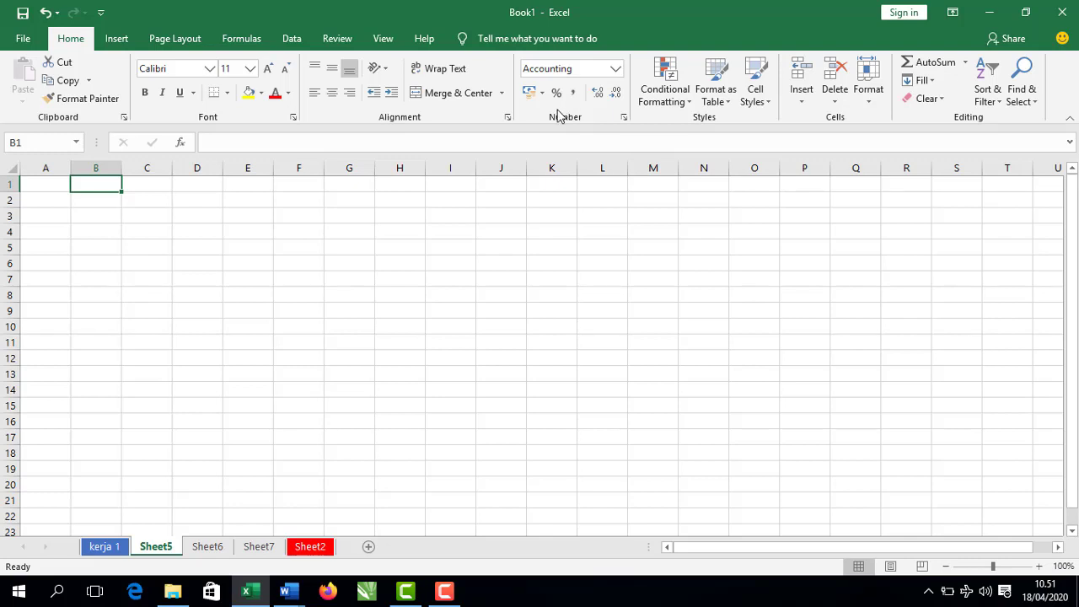
click(618, 71)
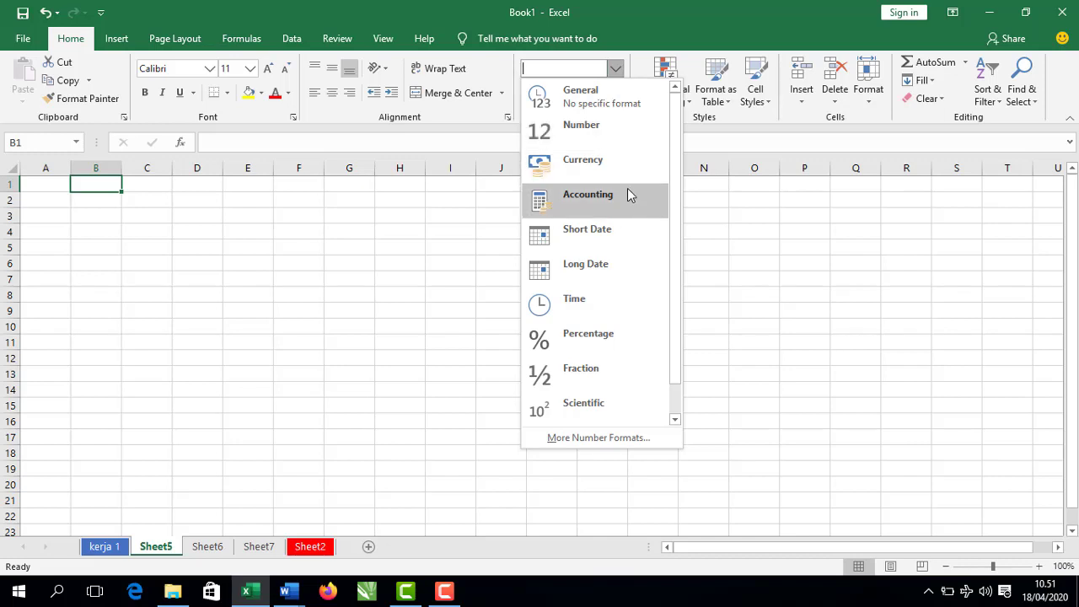
click(618, 73)
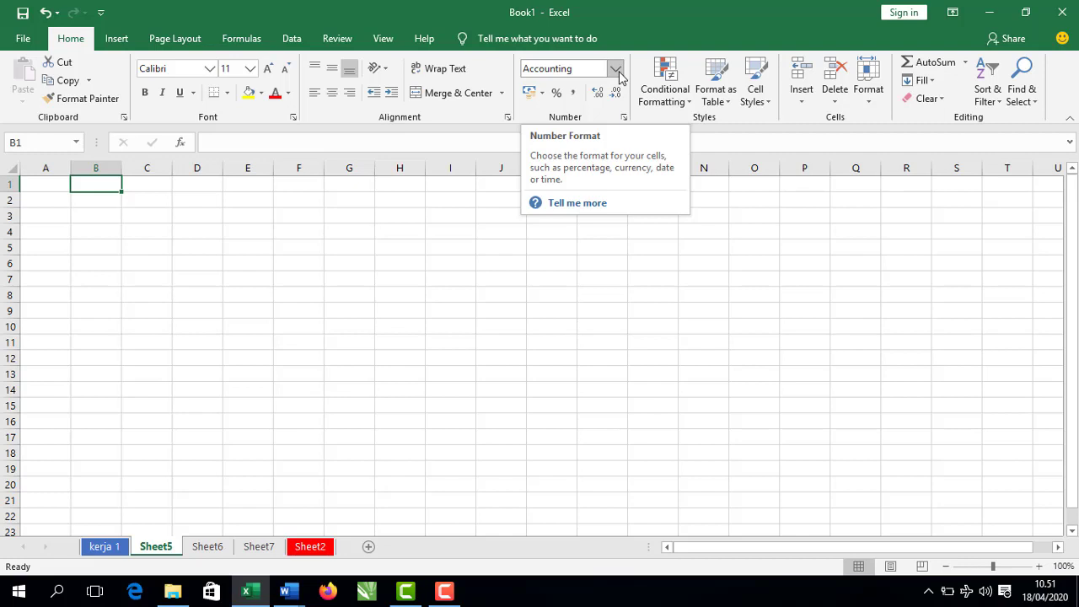
click(625, 118)
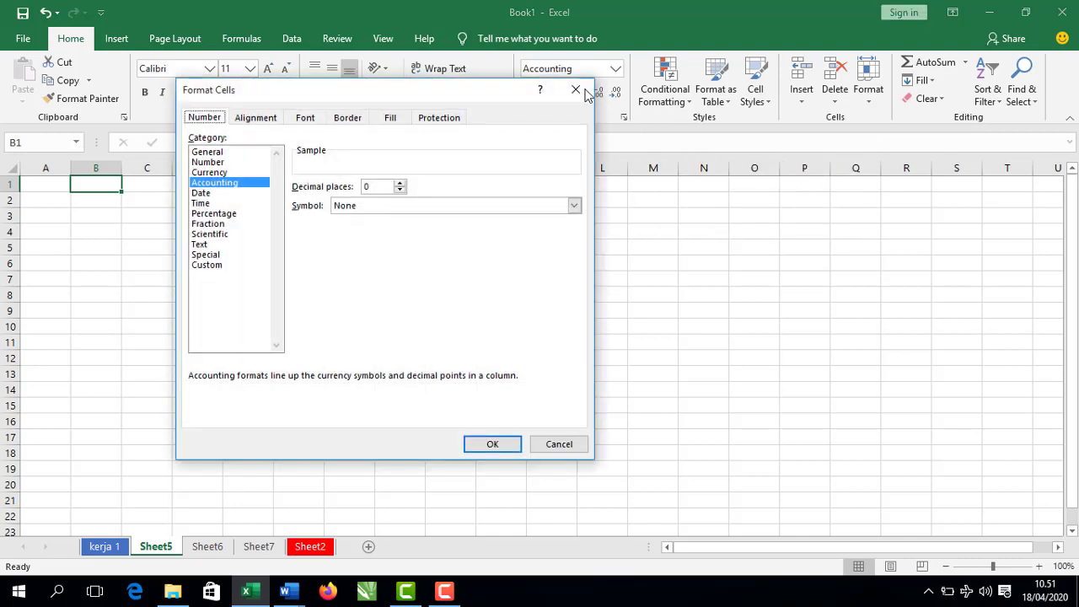
click(580, 91)
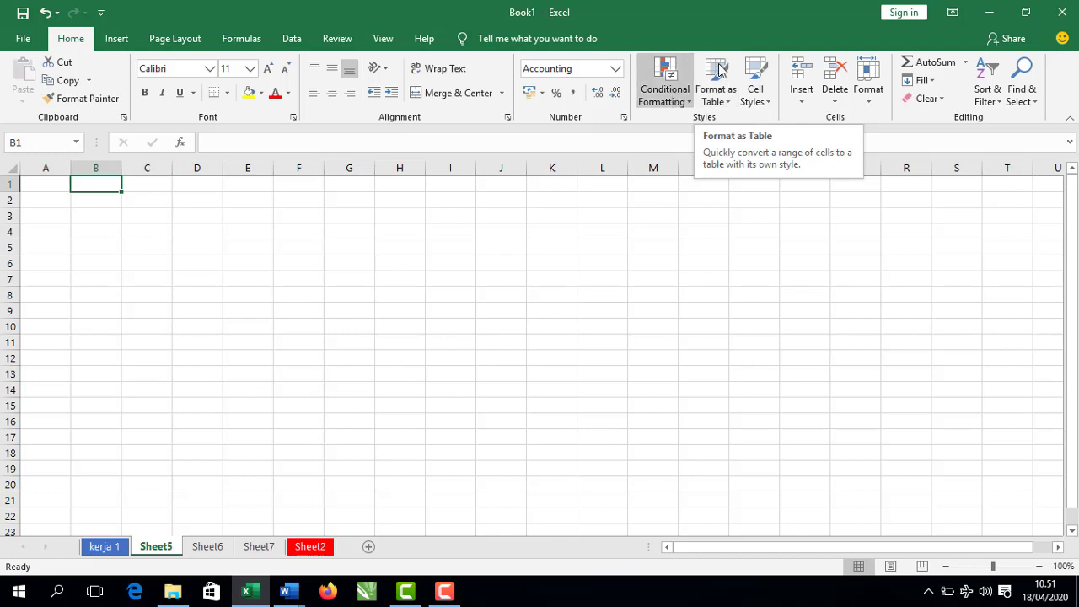
- Look over the cell Format options and the AutoSum functions without choosing any of them
click(871, 102)
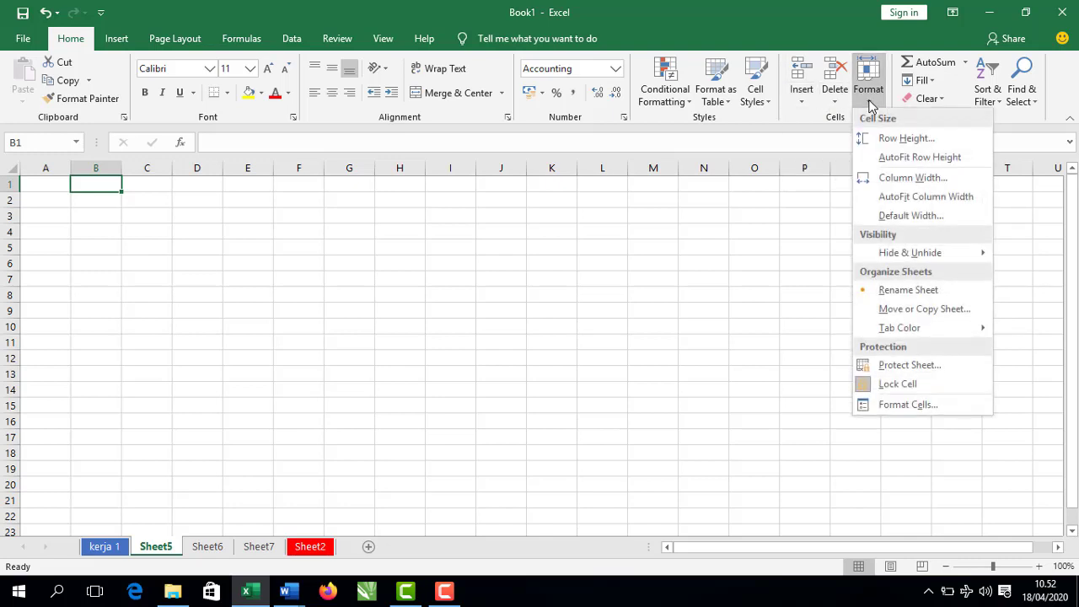
click(870, 103)
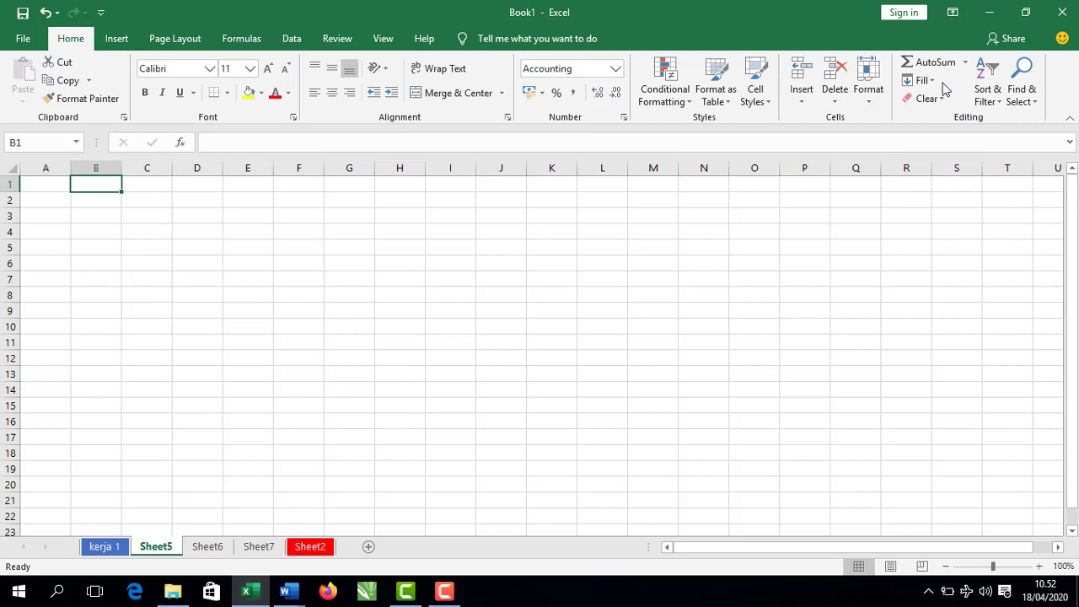
click(965, 62)
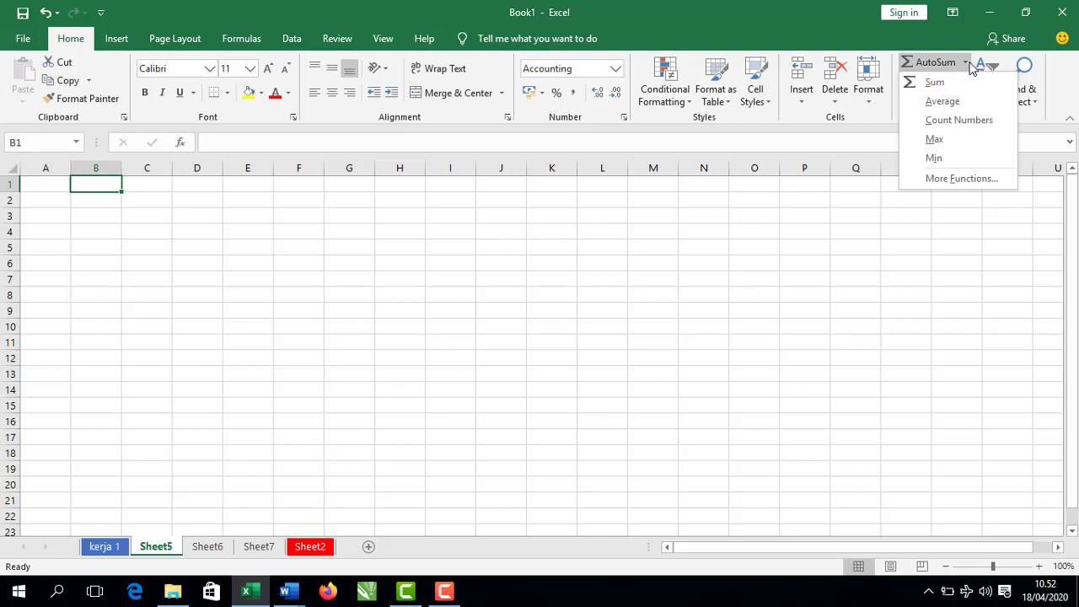
click(968, 66)
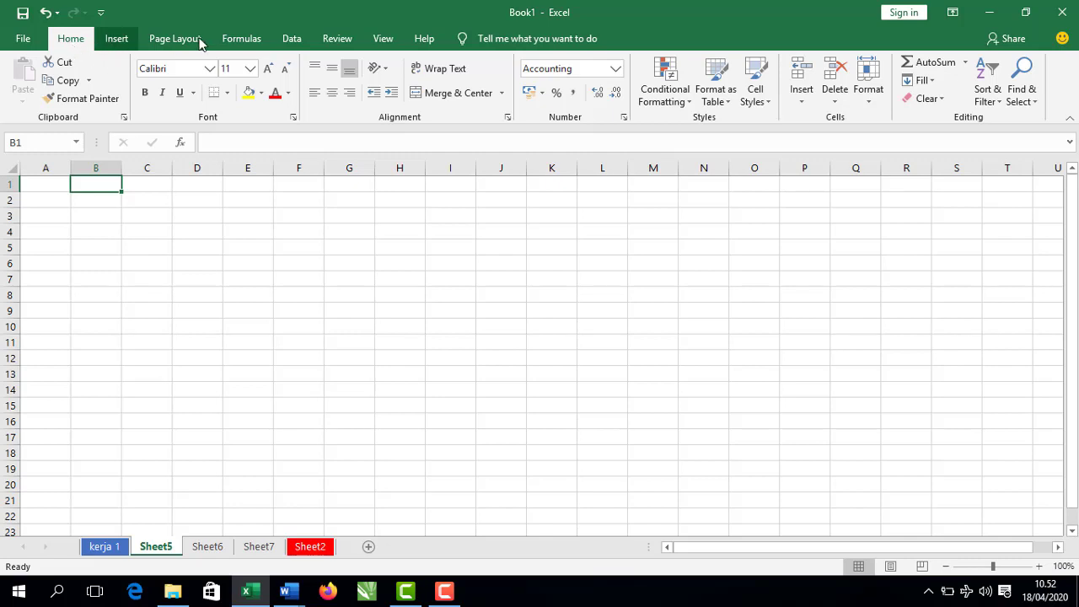
- Look over the Insert commands and the gallery of available shapes without inserting one
click(111, 37)
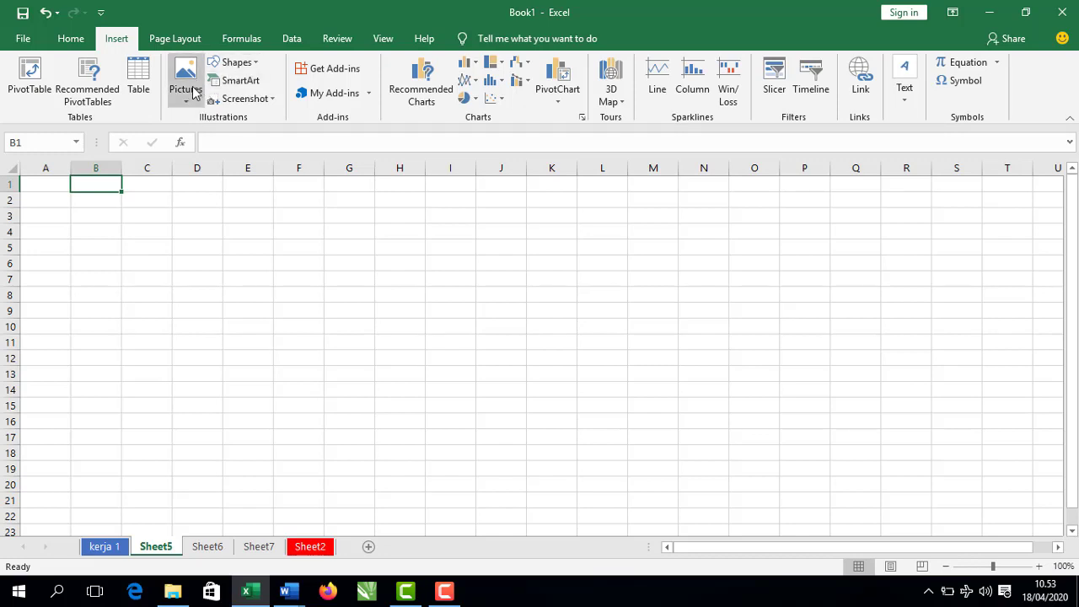
click(251, 63)
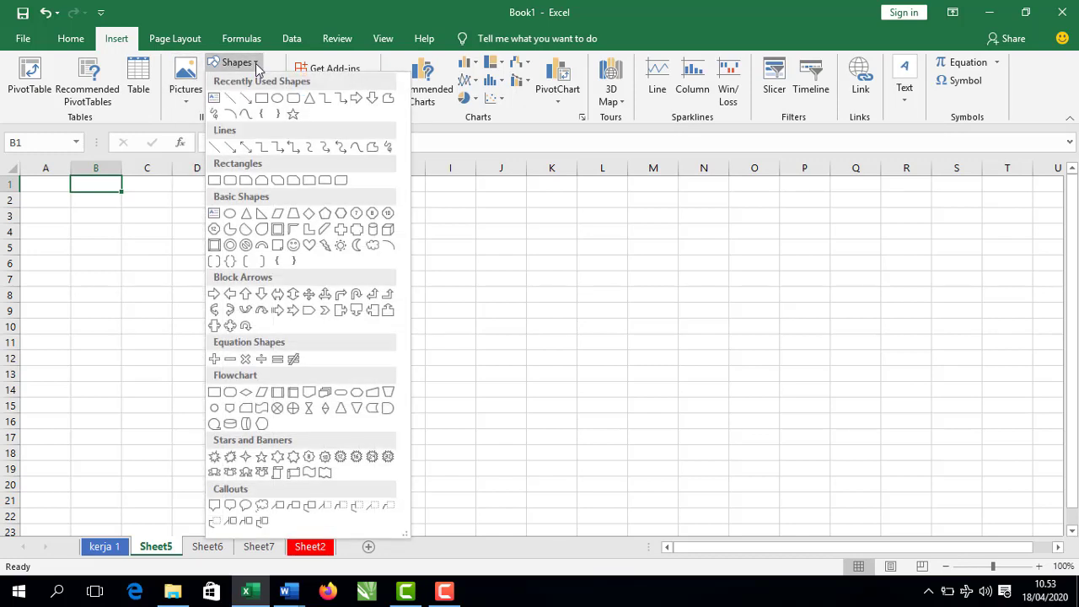
click(256, 63)
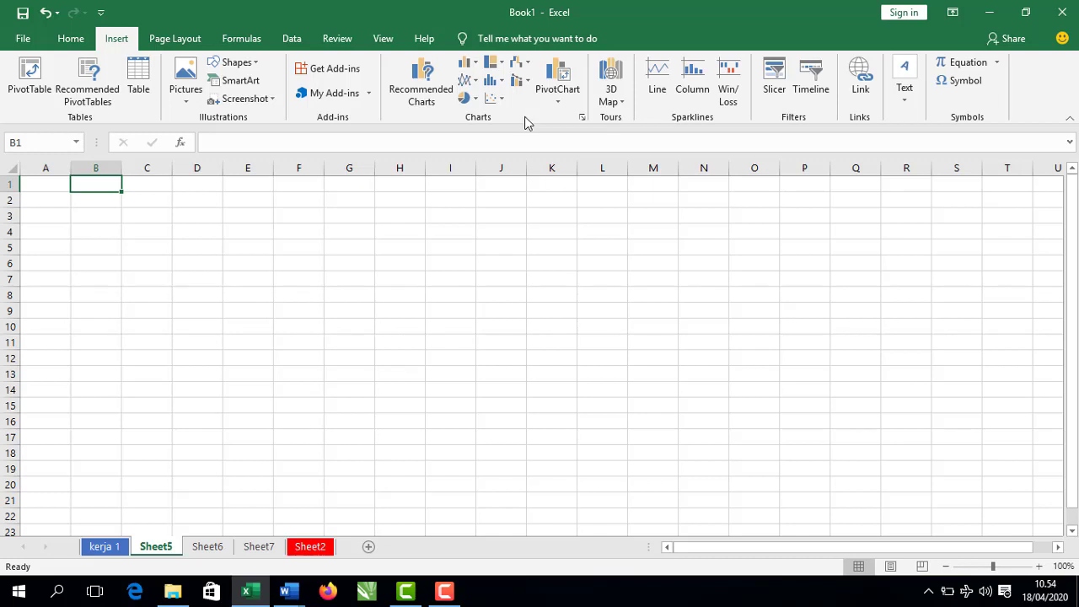
- Try twice to view the full range of chart types with empty cell B1 selected, dismissing the notice each time
click(585, 119)
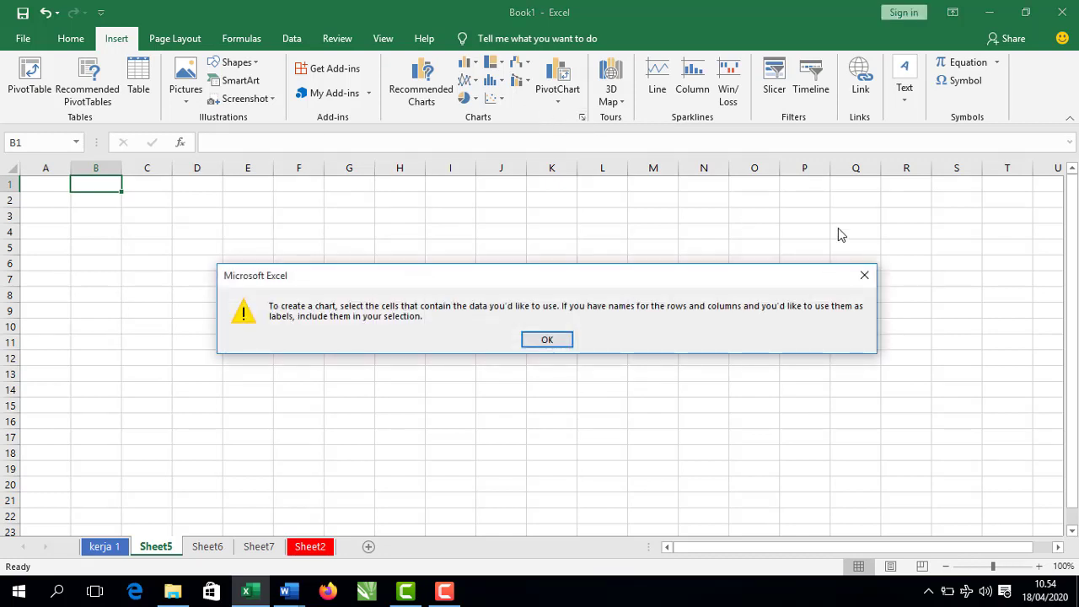
drag(788, 273, 641, 180)
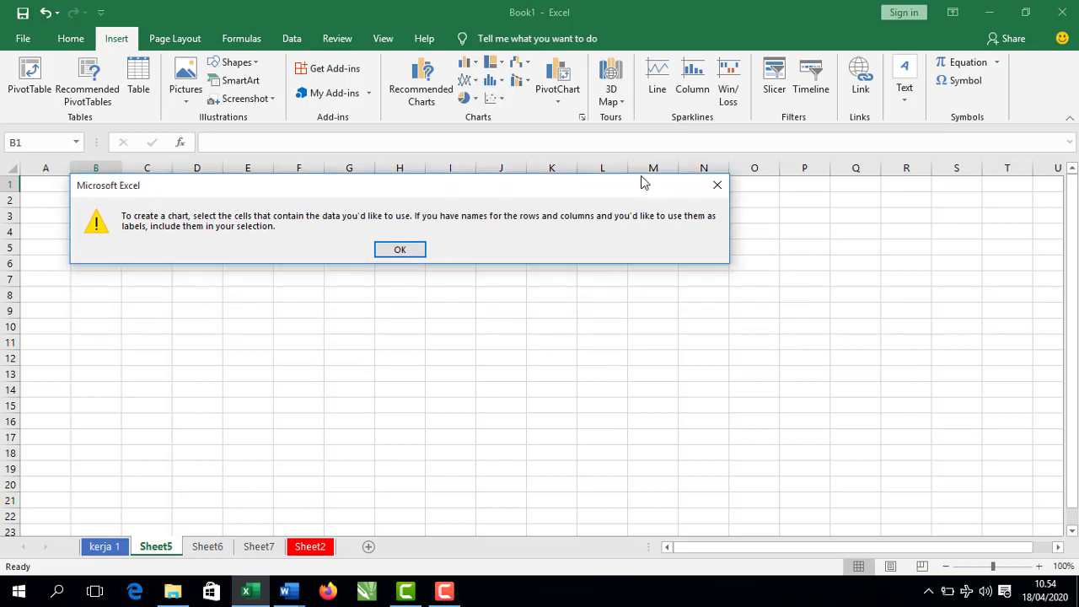
click(717, 185)
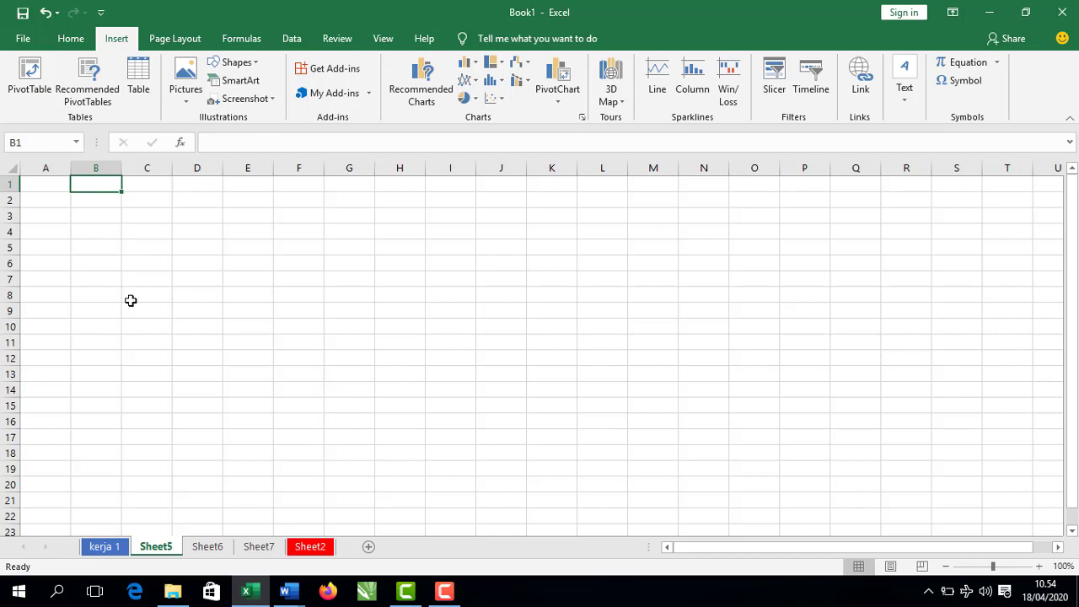
click(582, 117)
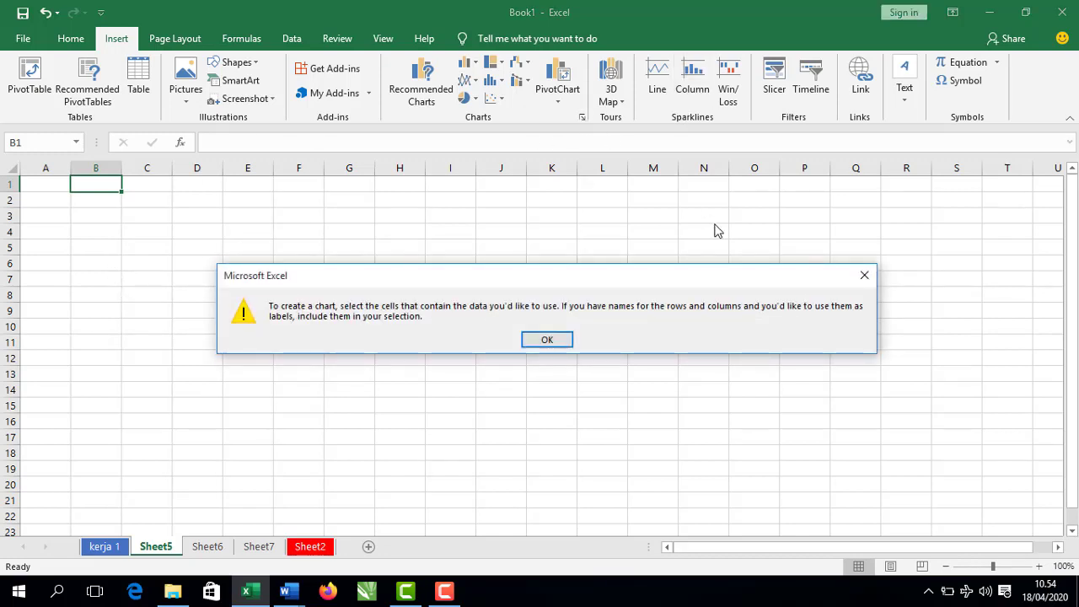
click(864, 276)
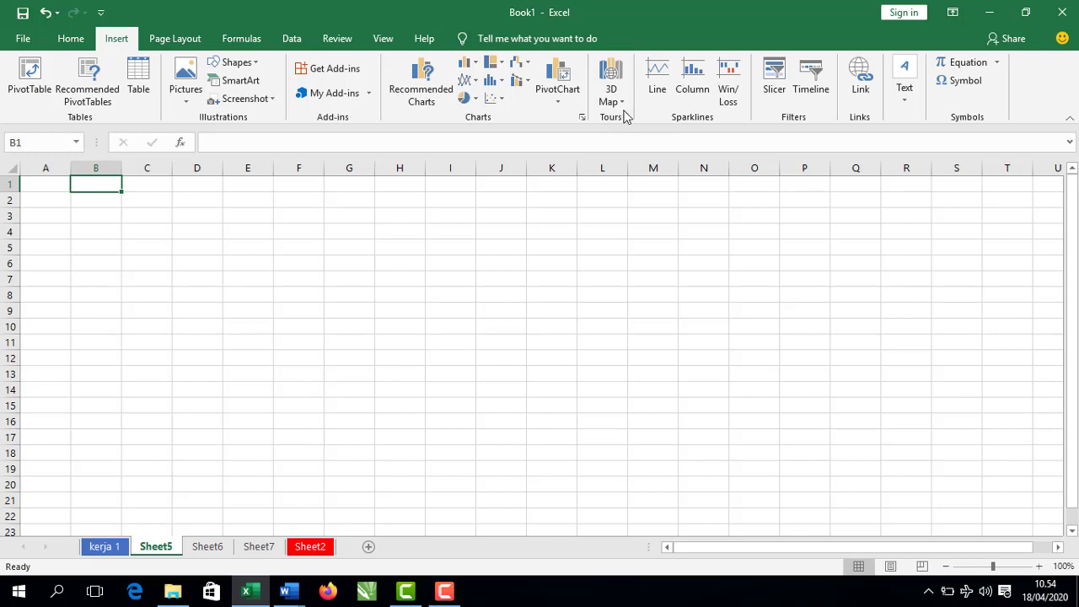
- Enable the Data Analysis add-ins and try to launch 3D Maps, dismissing the resulting dialog
click(623, 103)
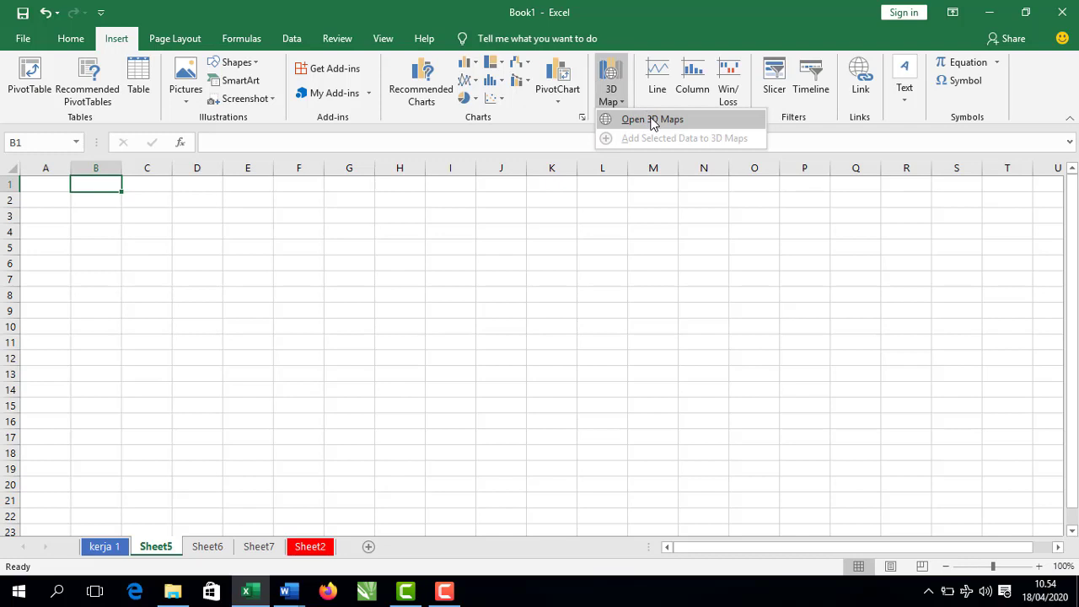
click(654, 121)
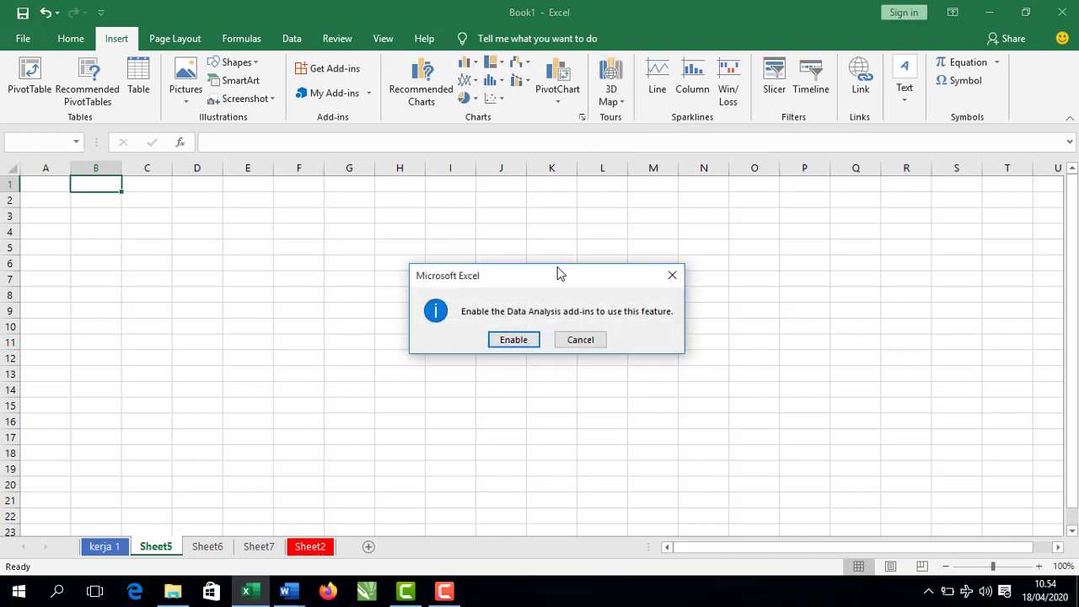
drag(559, 272, 540, 154)
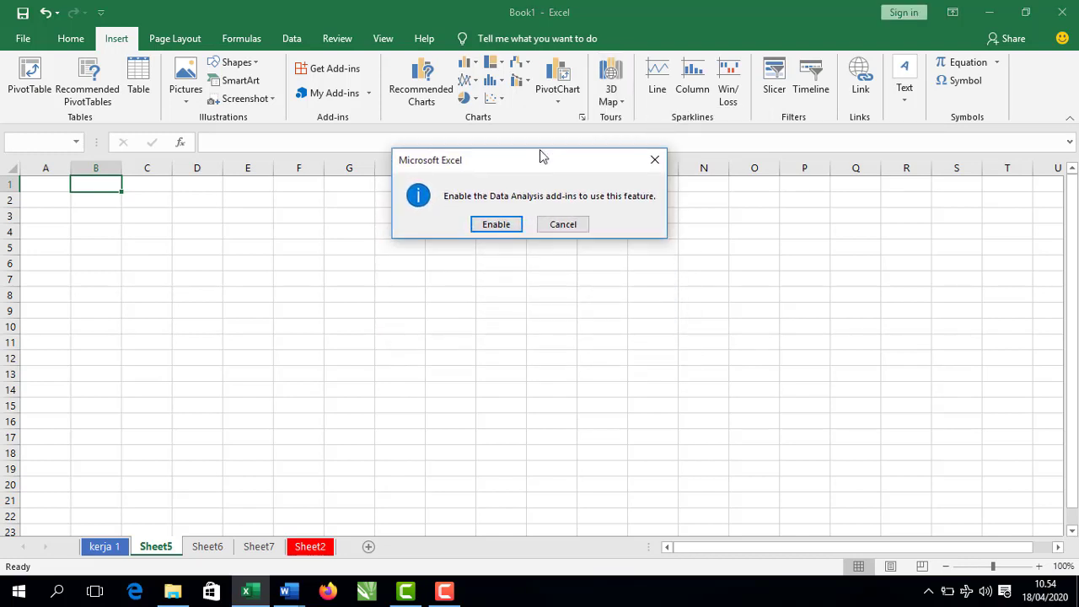
click(501, 221)
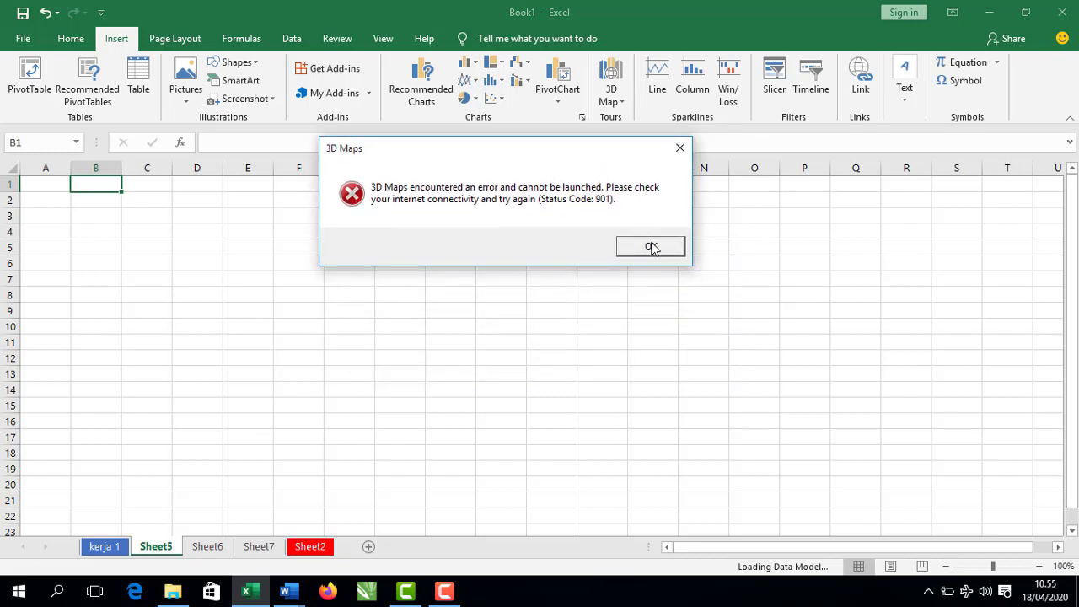
click(649, 247)
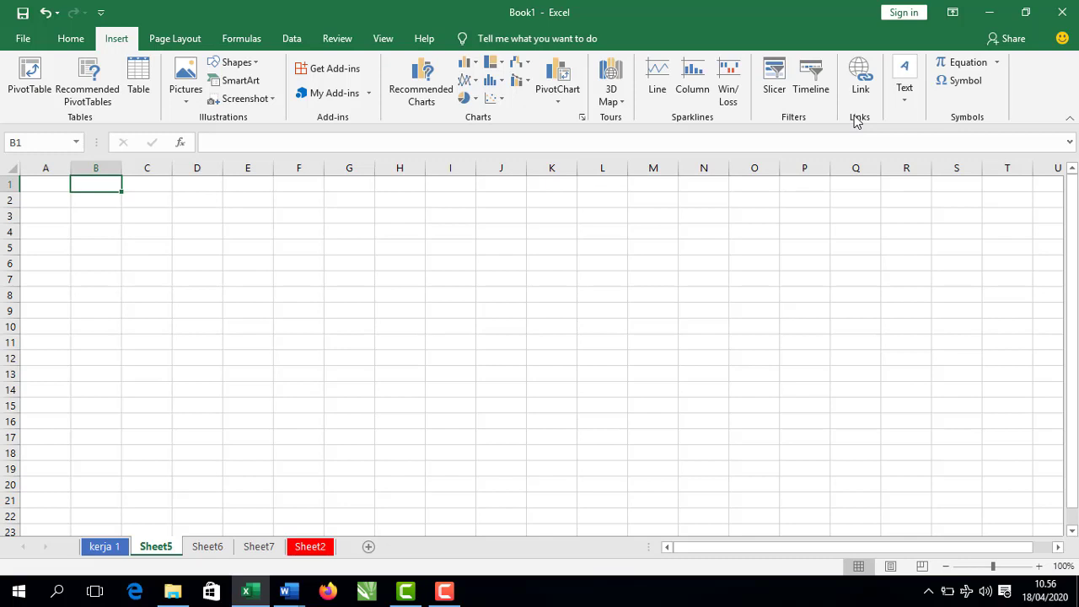
- Look over the text objects available for insertion, such as Text Box, Header & Footer and WordArt
click(903, 109)
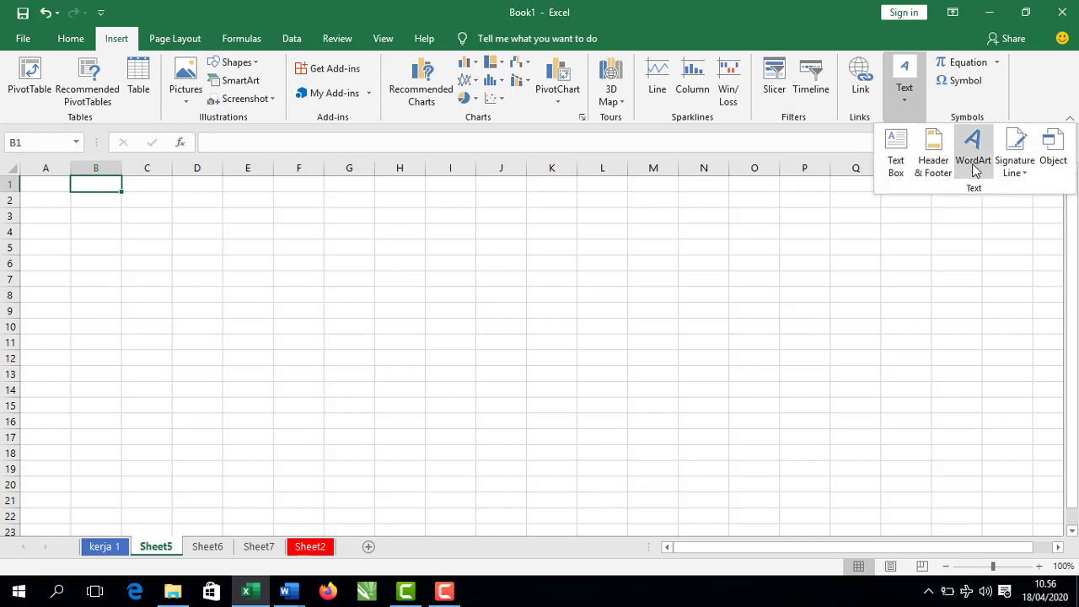
click(918, 123)
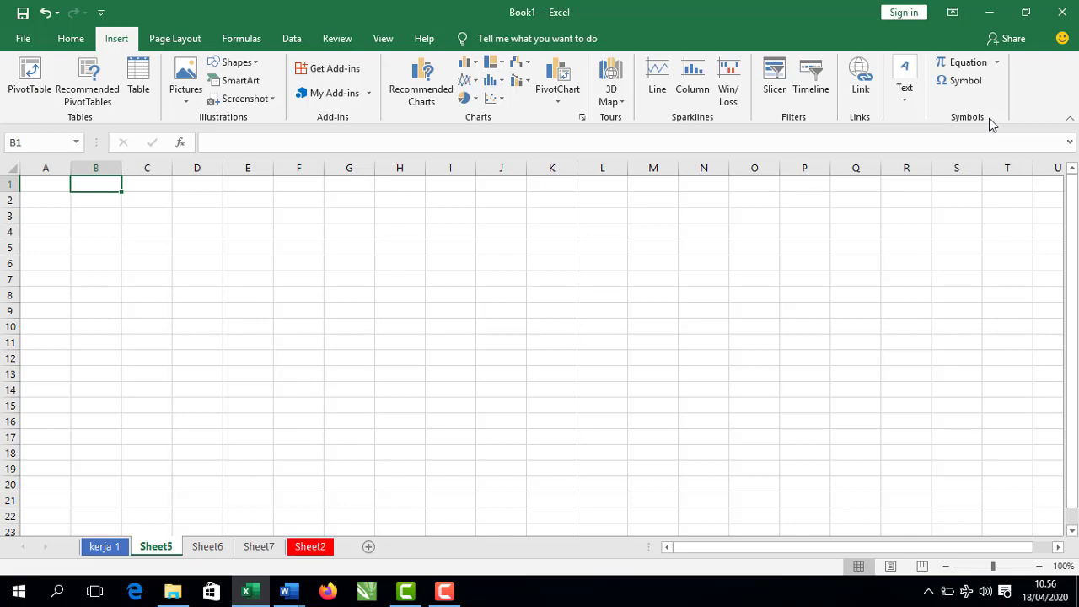
- Look over the gallery of built-in equations without inserting one
click(997, 64)
click(997, 64)
click(997, 64)
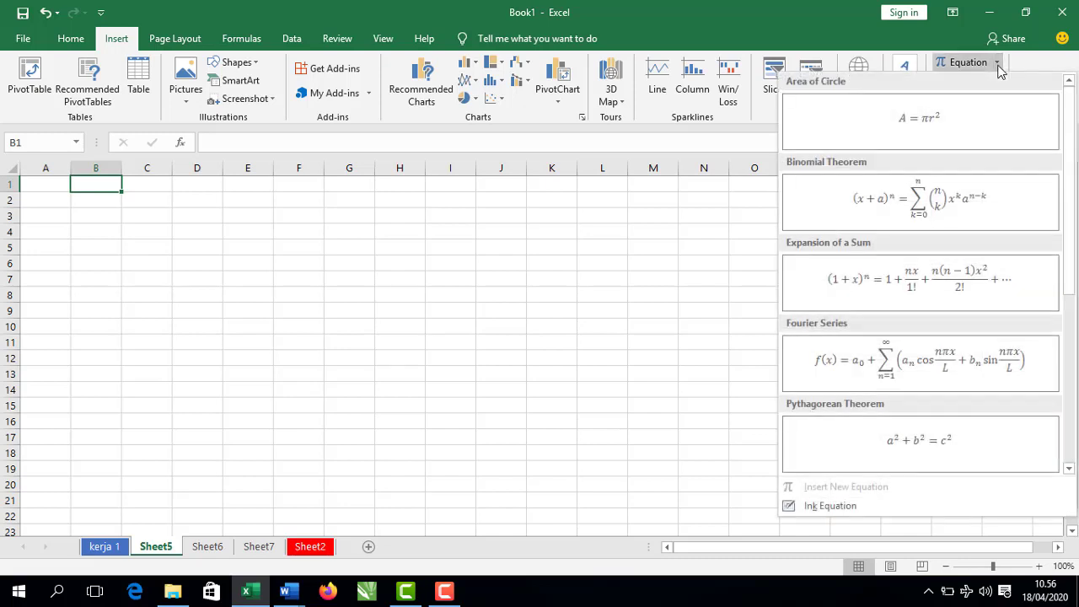
click(997, 63)
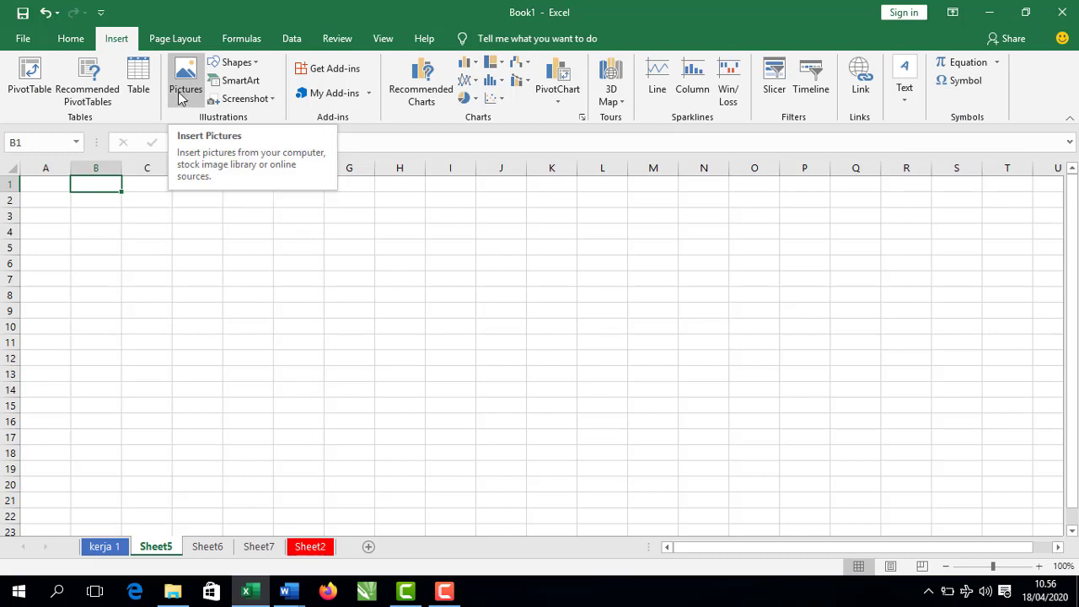
- Look over the page layout commands, including the margin presets and page orientations, and dismiss the Windows Defender notifications
click(168, 37)
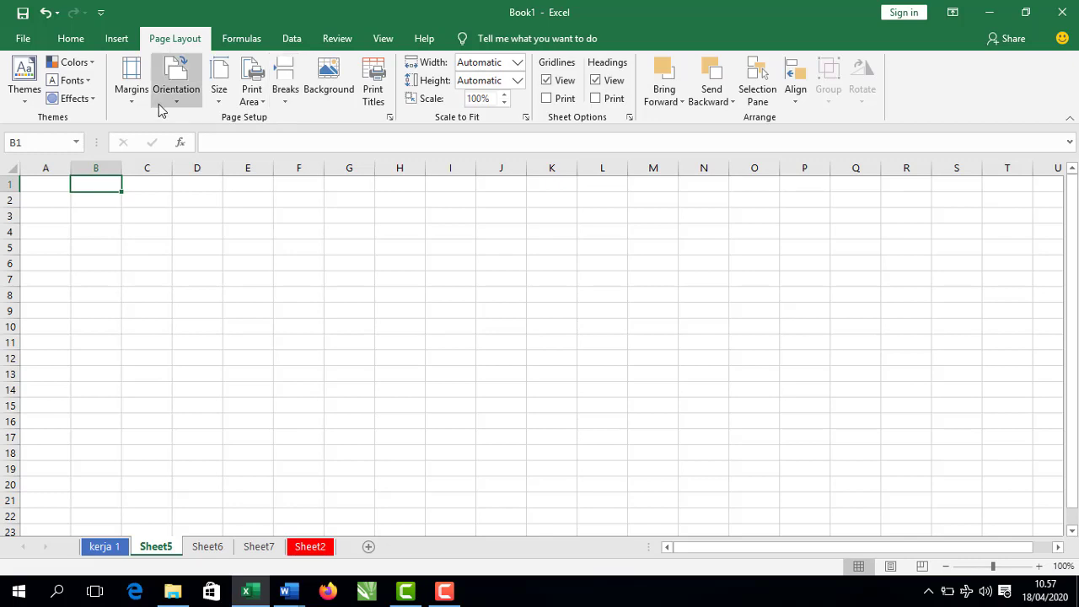
click(134, 103)
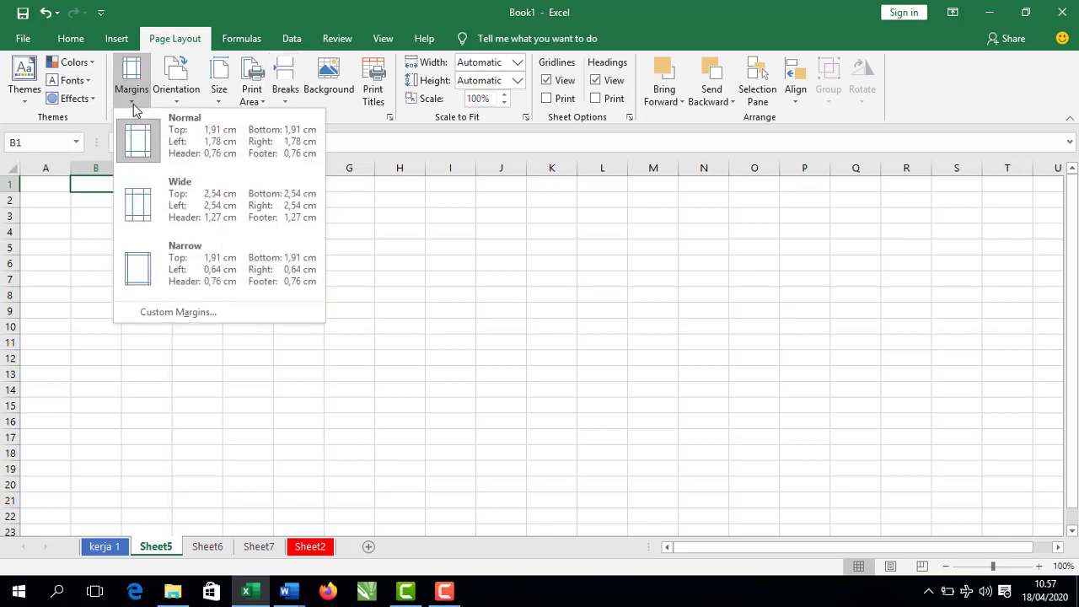
click(168, 104)
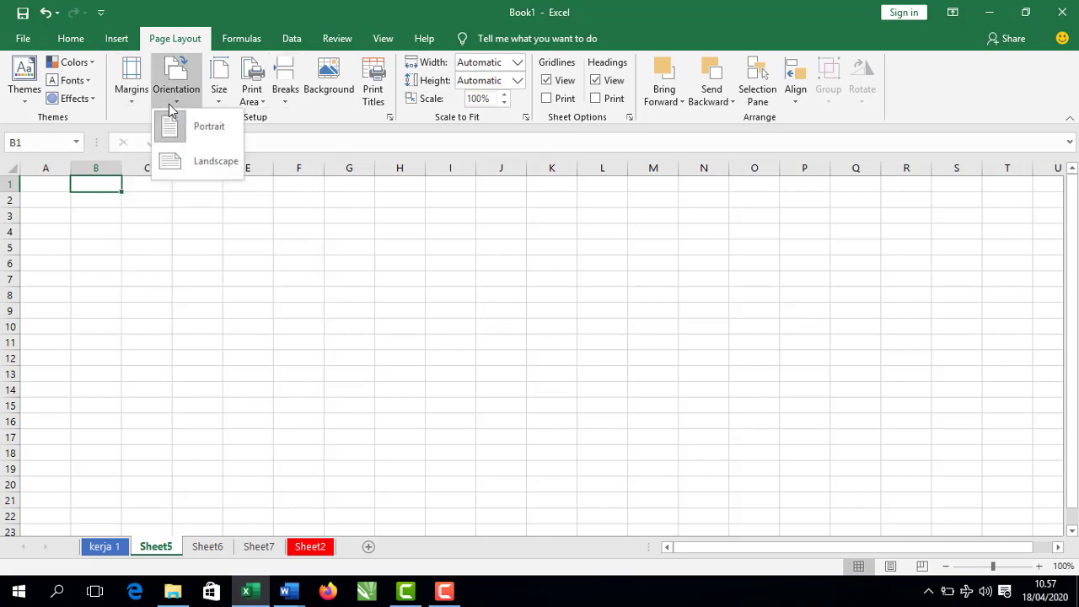
click(168, 104)
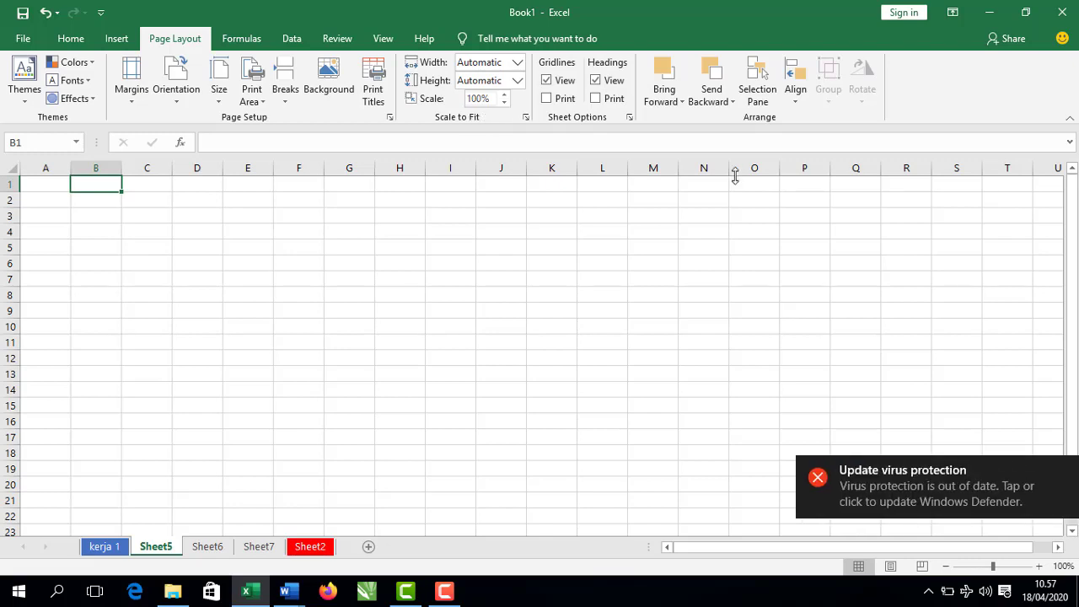
click(1064, 471)
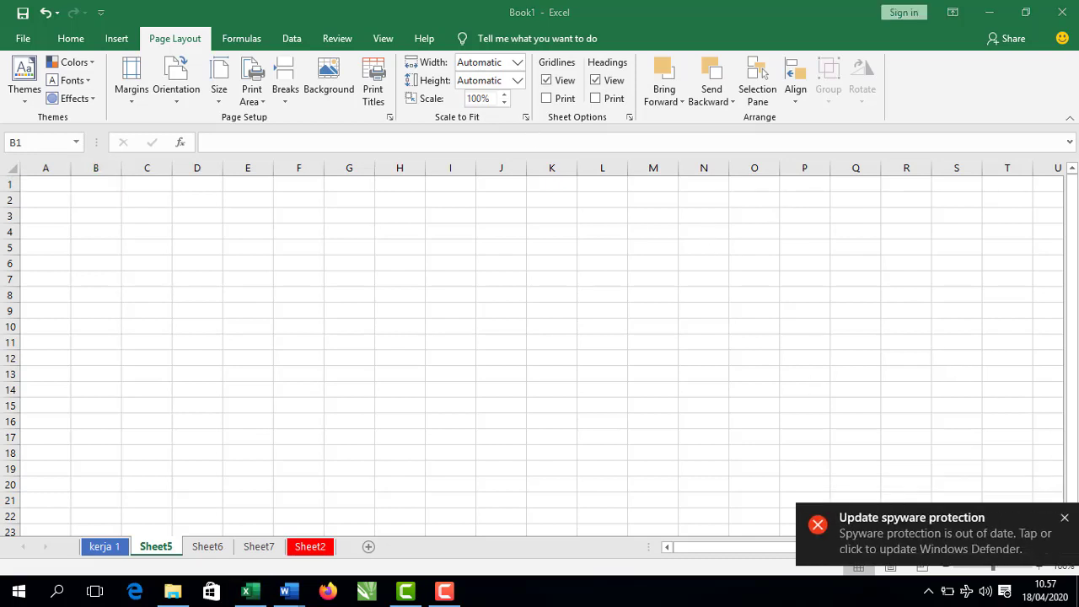
click(1063, 516)
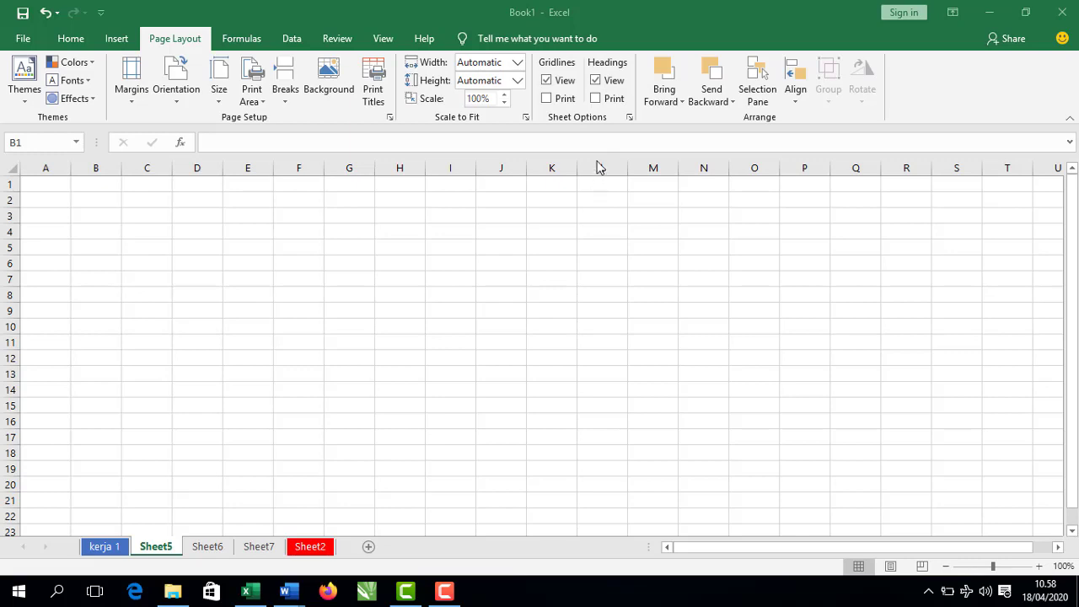
- Examine the Page Setup options for printing the sheet, closing the dialog without changes
click(634, 121)
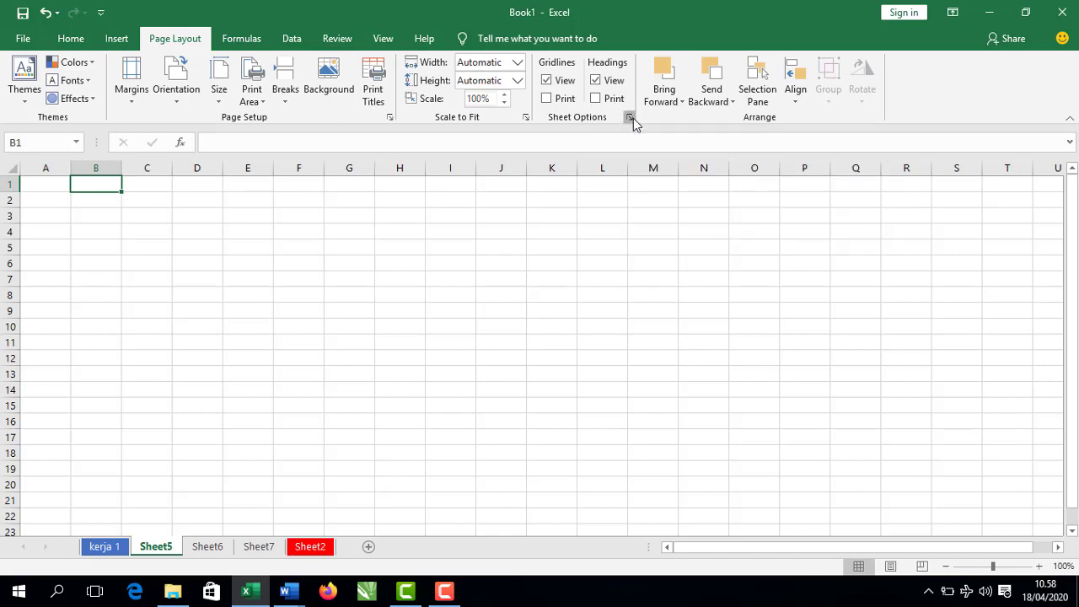
click(631, 118)
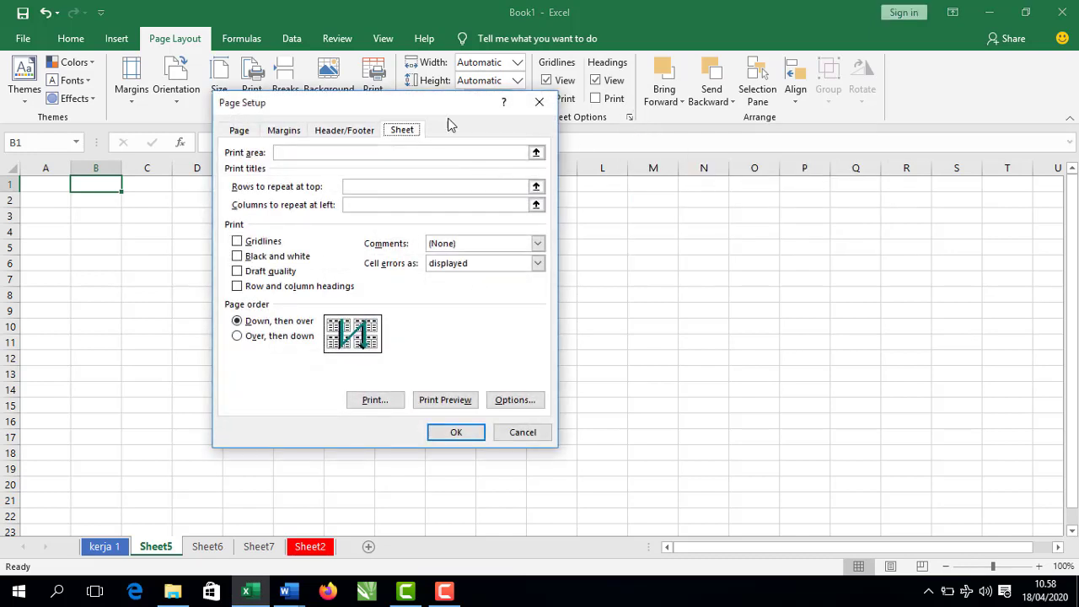
click(540, 102)
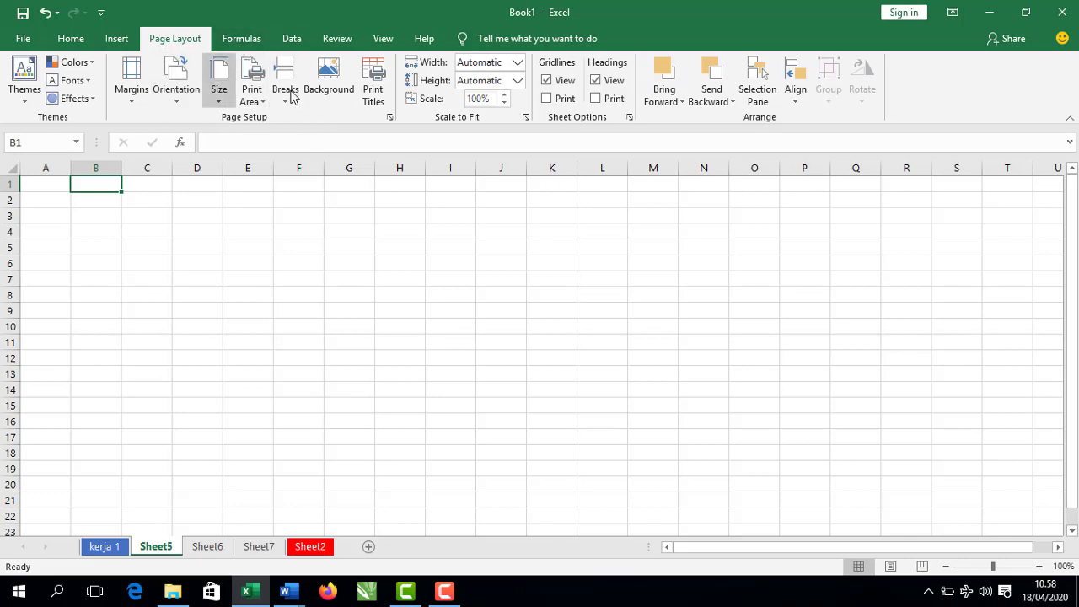
- Look over the formula commands, including the AutoSum functions and the calculation options
click(246, 39)
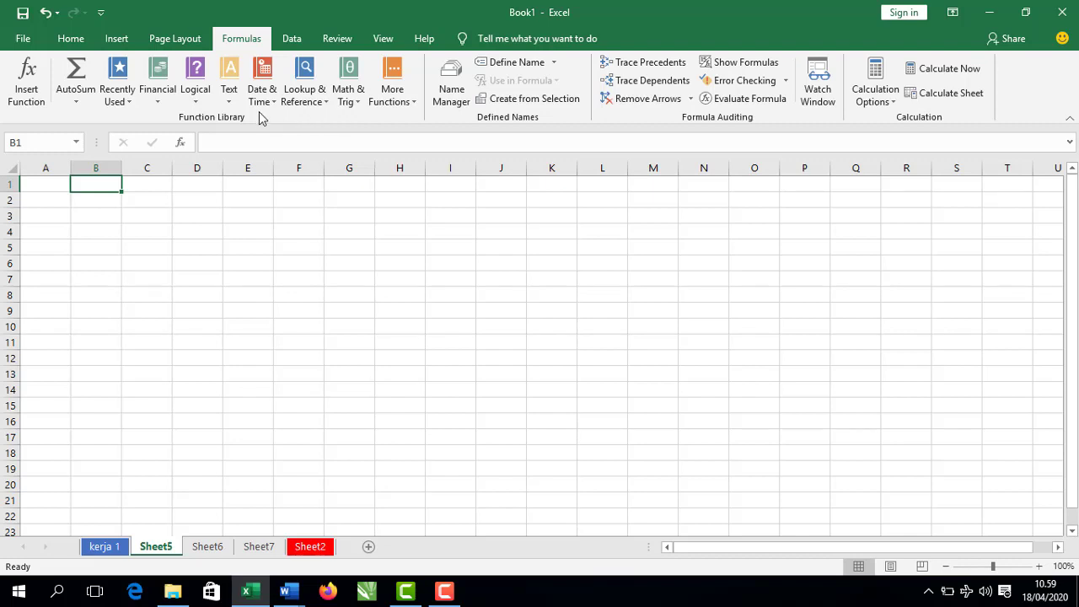
click(77, 102)
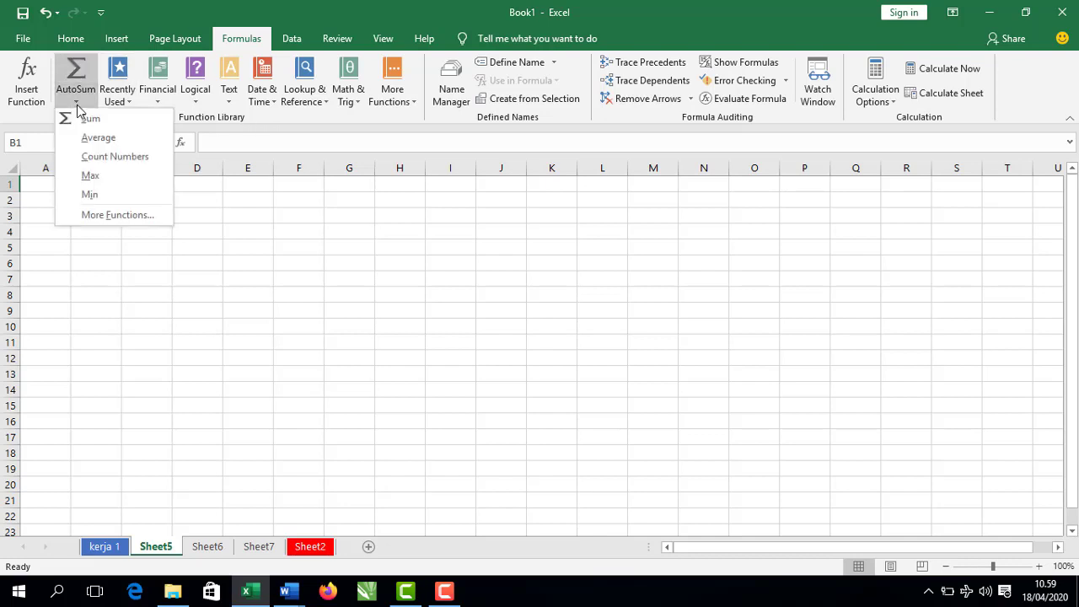
click(77, 105)
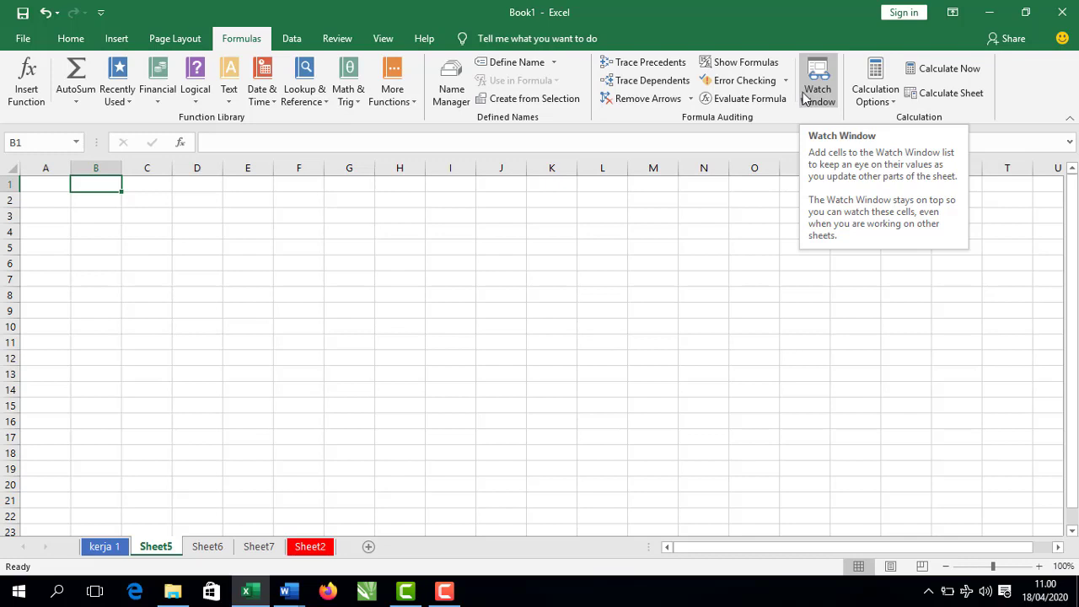
click(895, 102)
click(895, 103)
- Look over the data commands and the sources available for getting external data
click(291, 43)
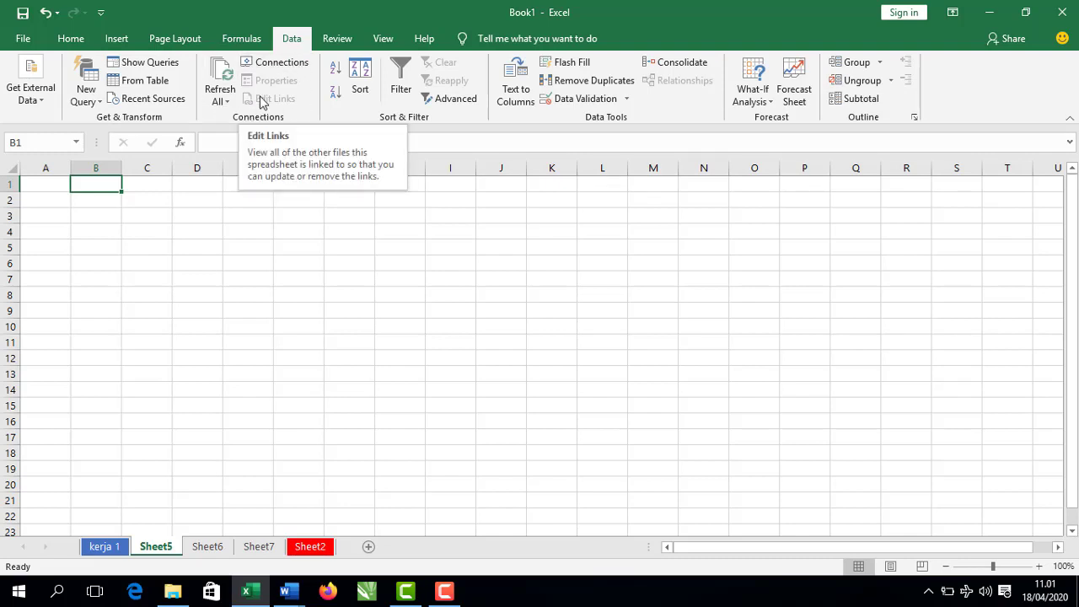
click(55, 109)
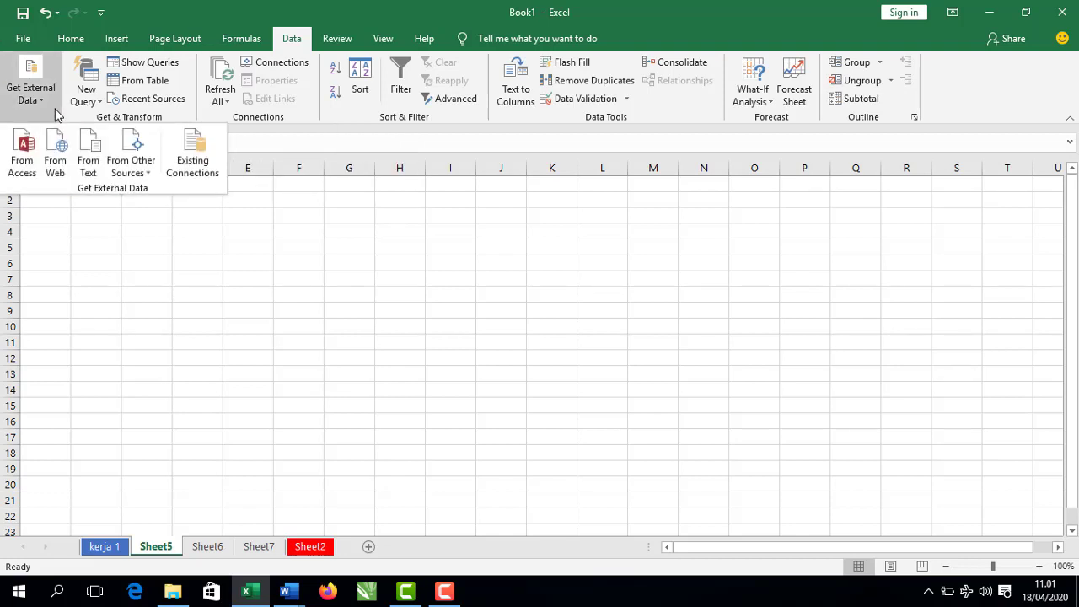
click(55, 109)
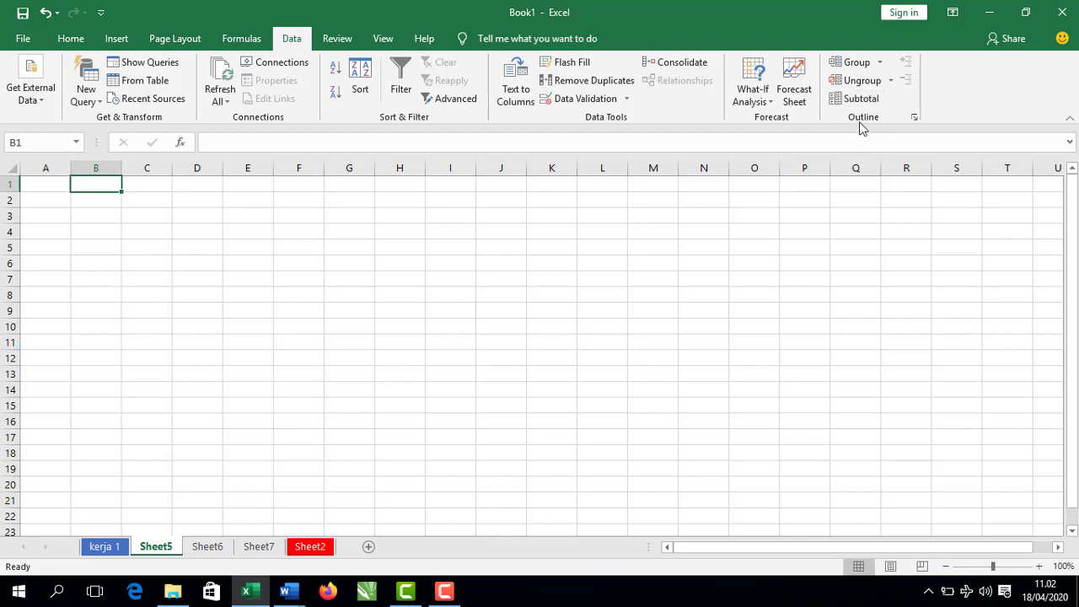
- Look over the review, view and help commands and the Tell me search without searching for anything
click(337, 39)
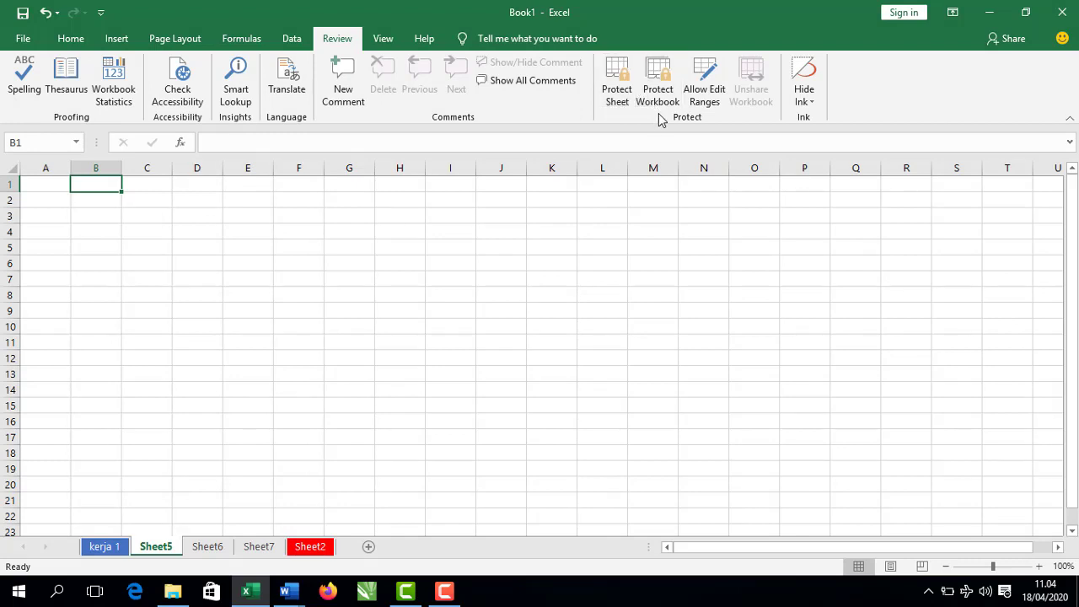
click(384, 41)
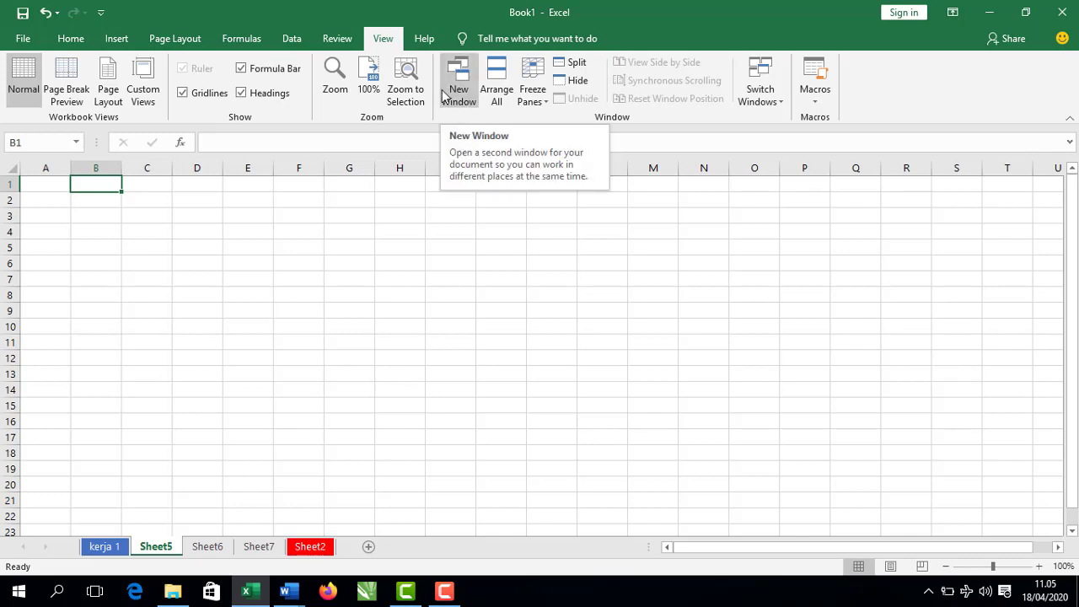
click(432, 46)
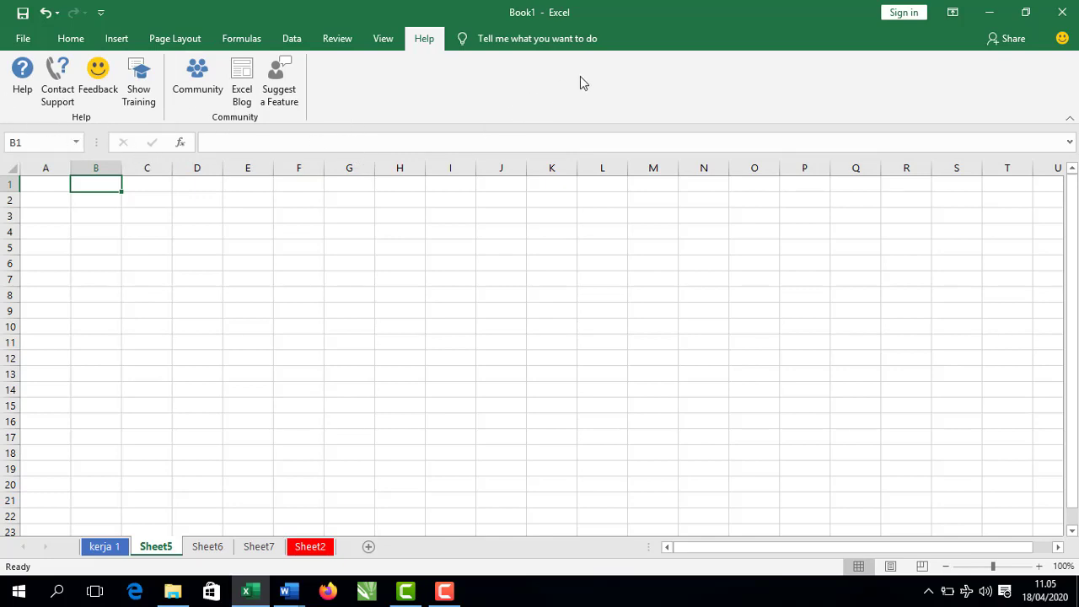
click(511, 39)
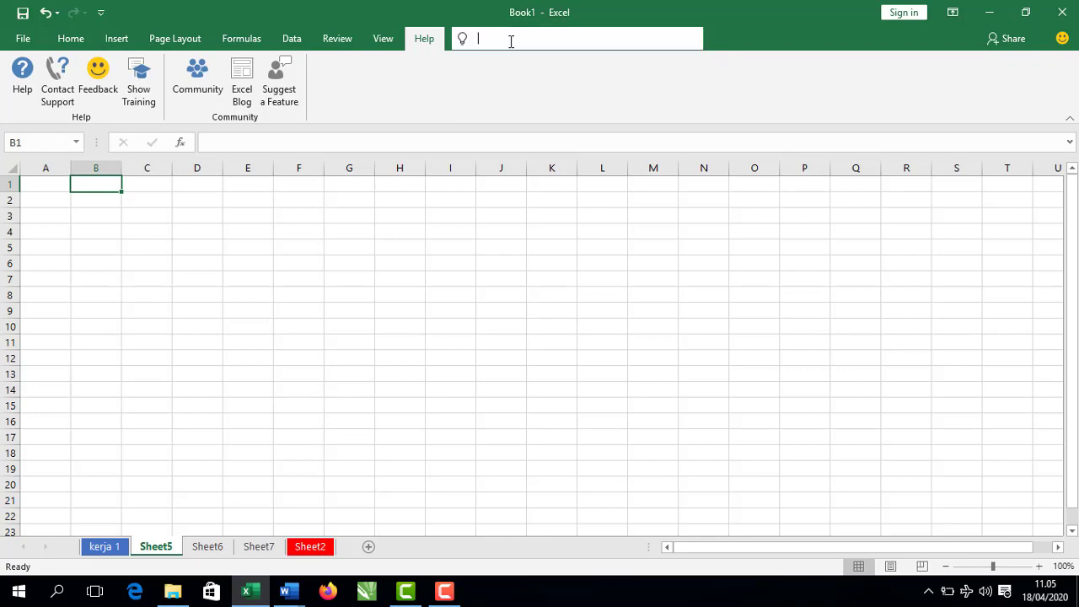
click(424, 44)
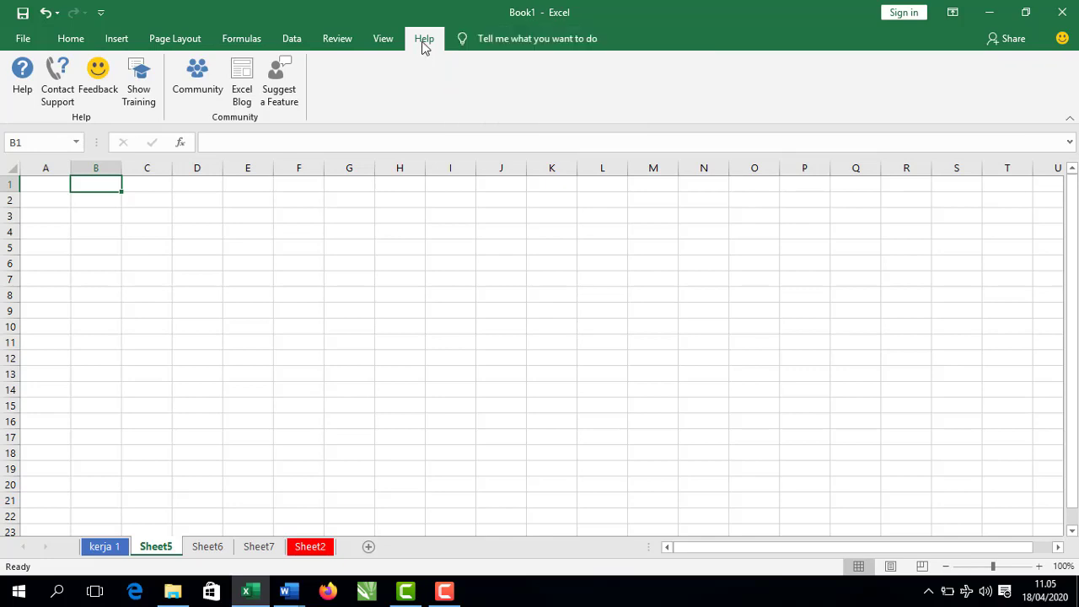
click(495, 39)
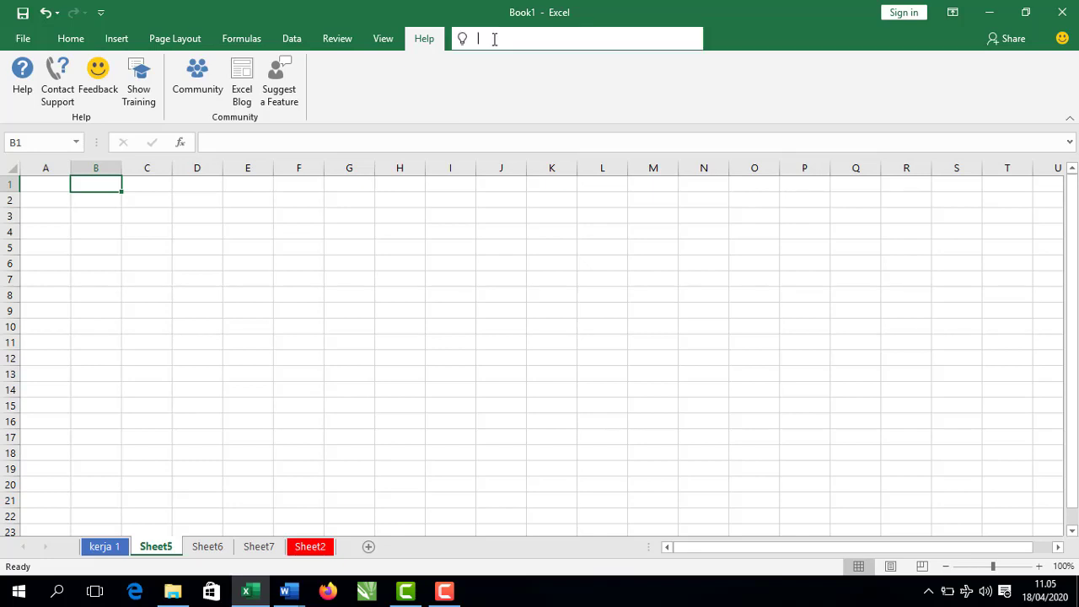
click(426, 39)
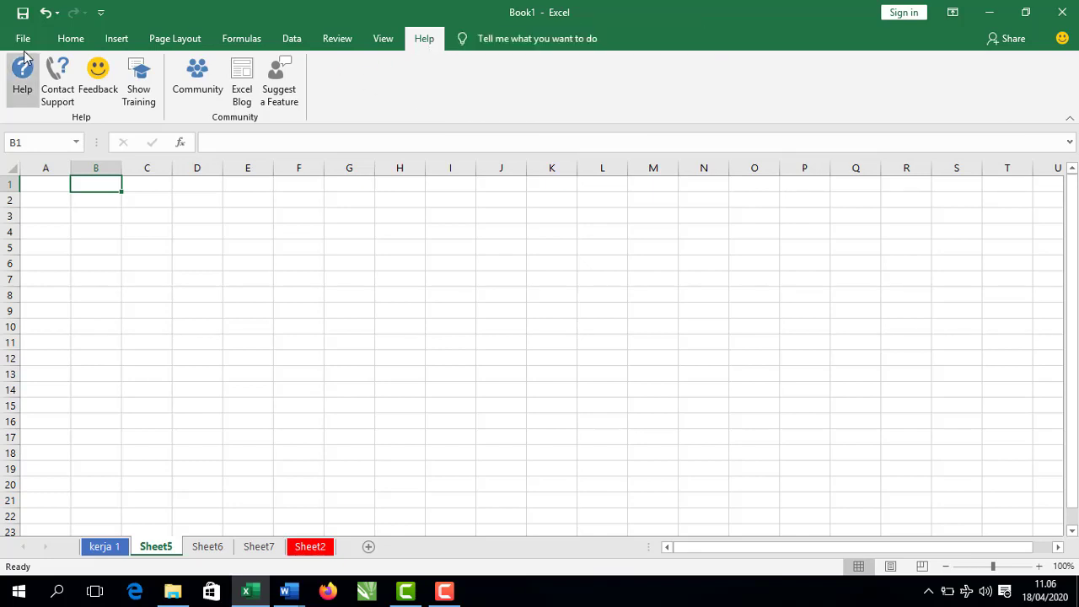
- Collapse the ribbon, expand and shrink the formula bar, and pin the ribbon open again on the Home commands
click(71, 41)
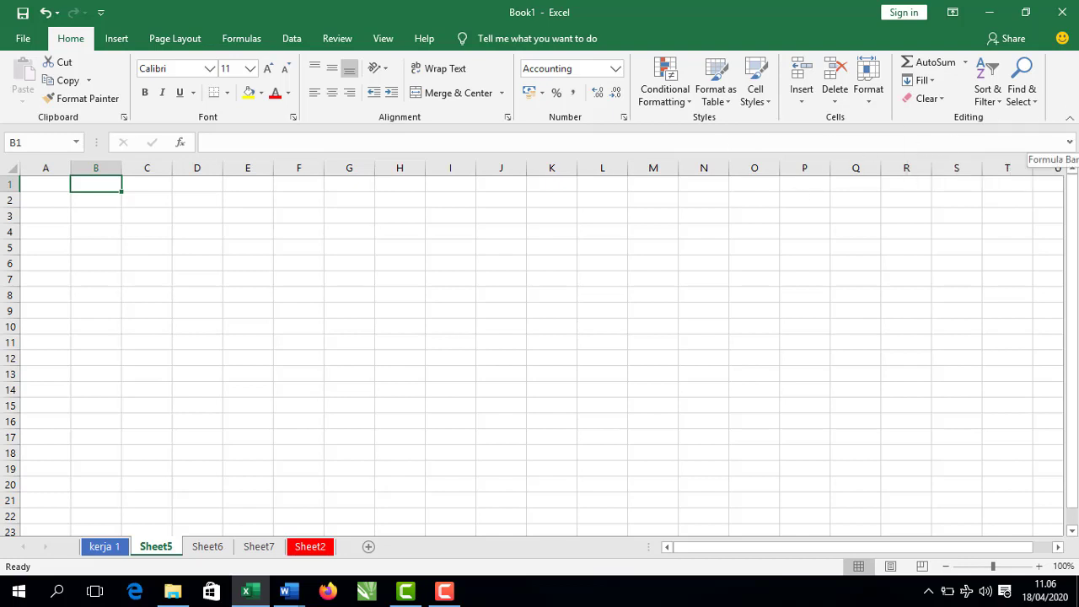
click(1073, 121)
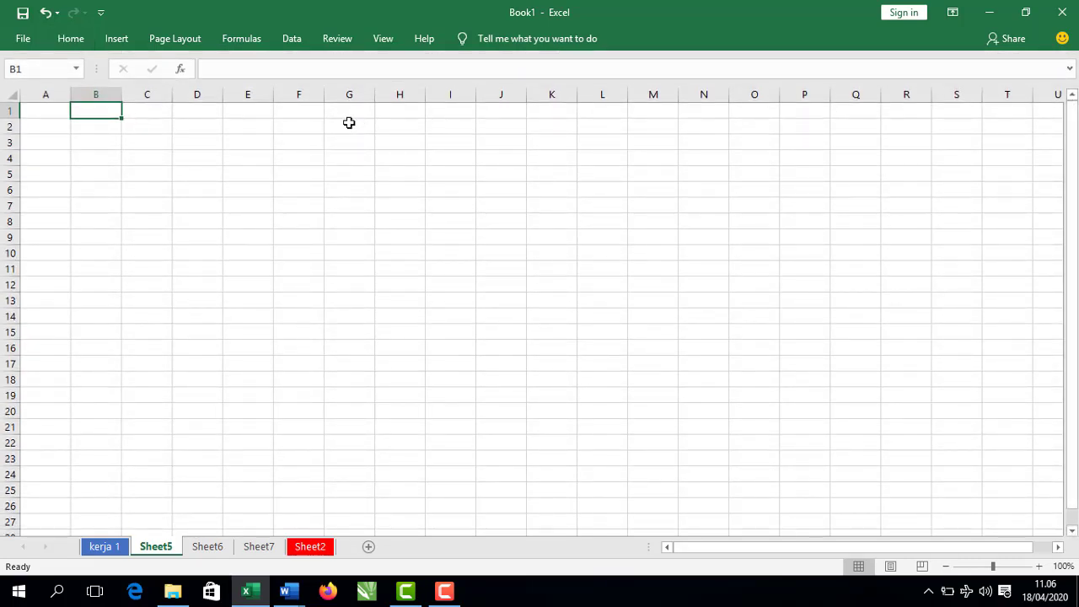
click(1070, 71)
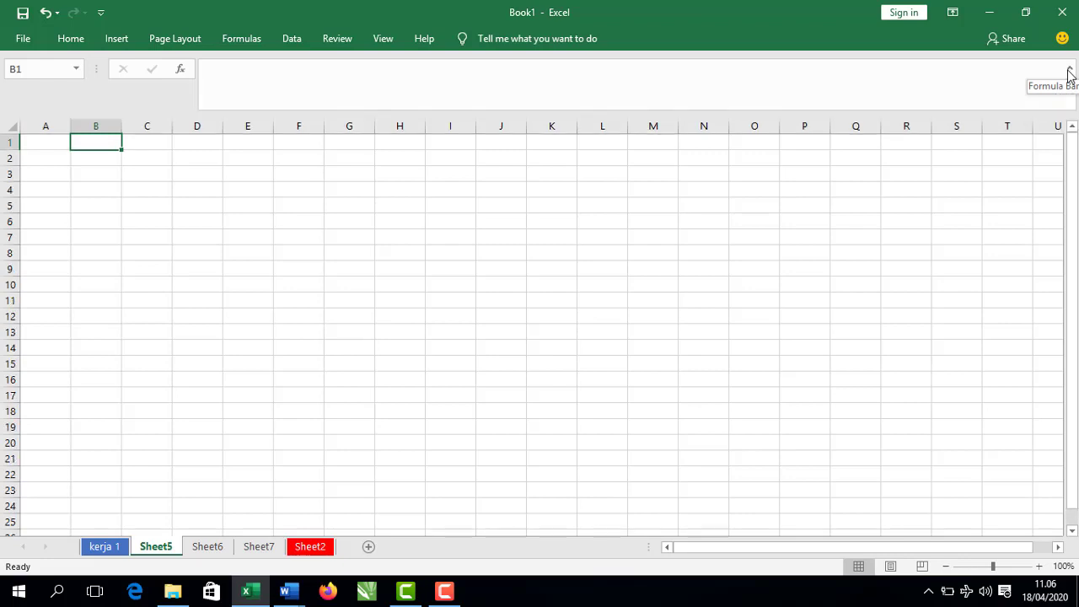
click(1069, 71)
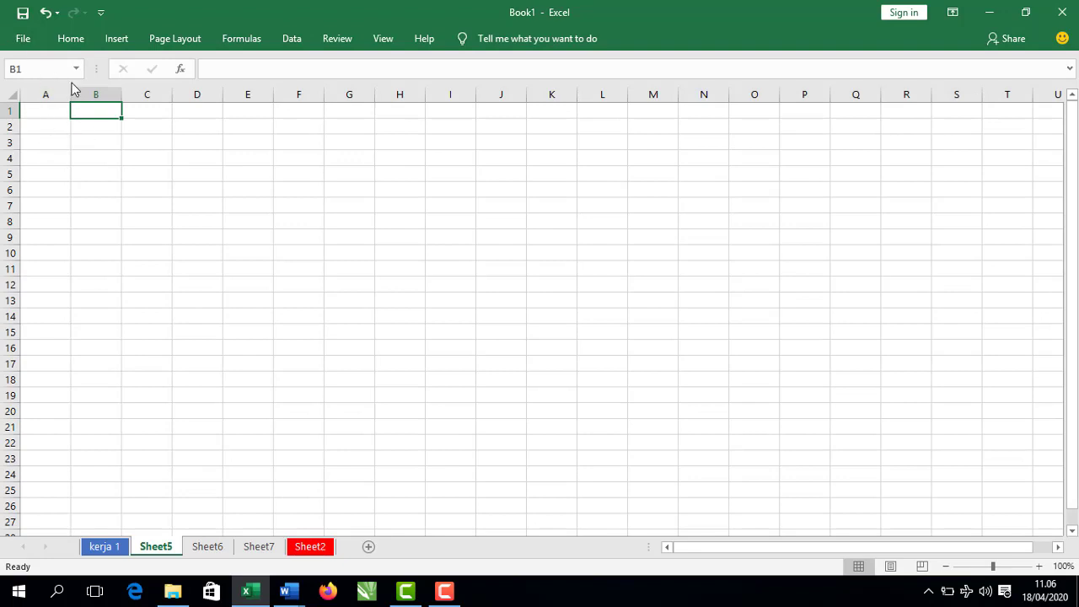
click(63, 44)
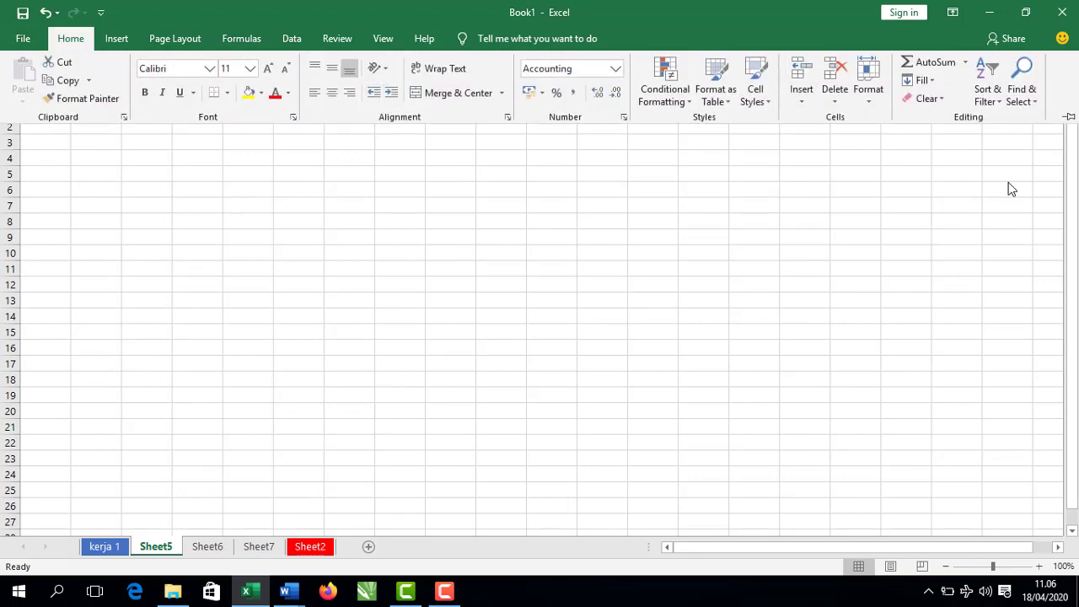
click(1069, 119)
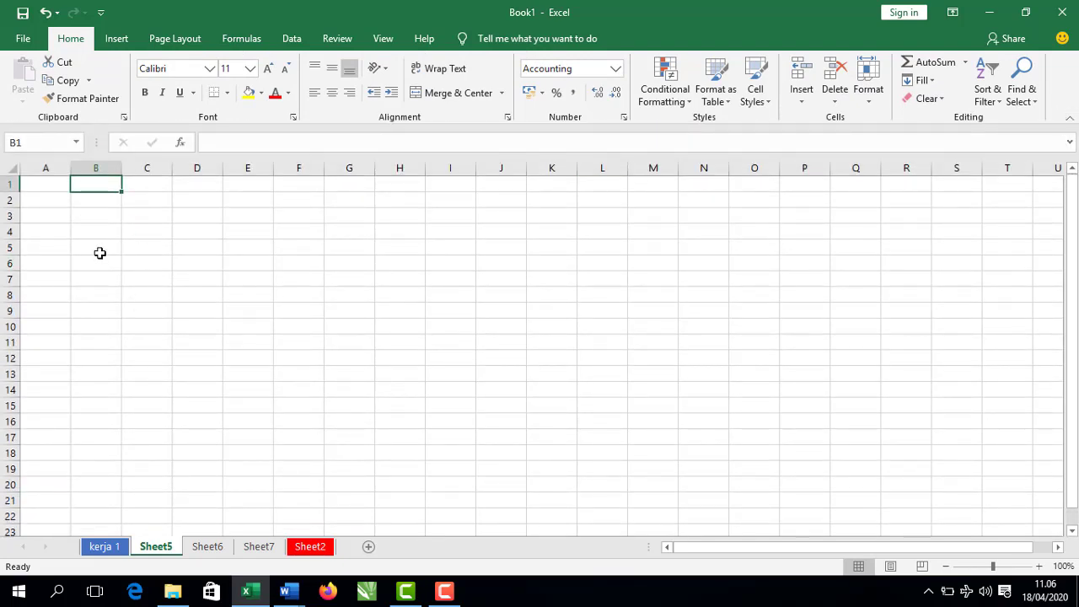
- Collapse the ribbon once more and restore it to stay permanently displayed
click(1069, 122)
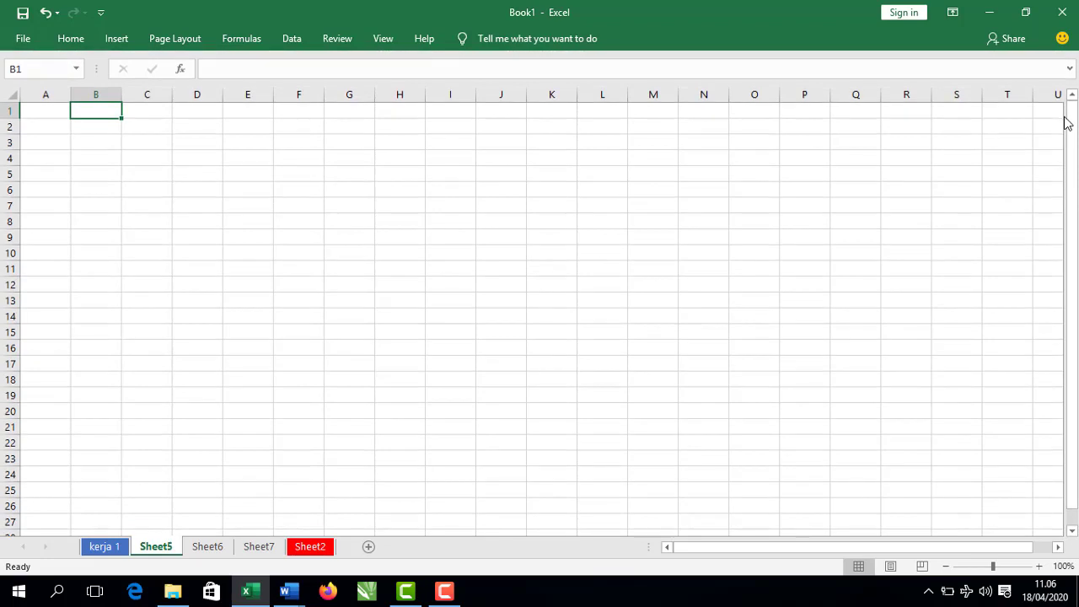
click(70, 38)
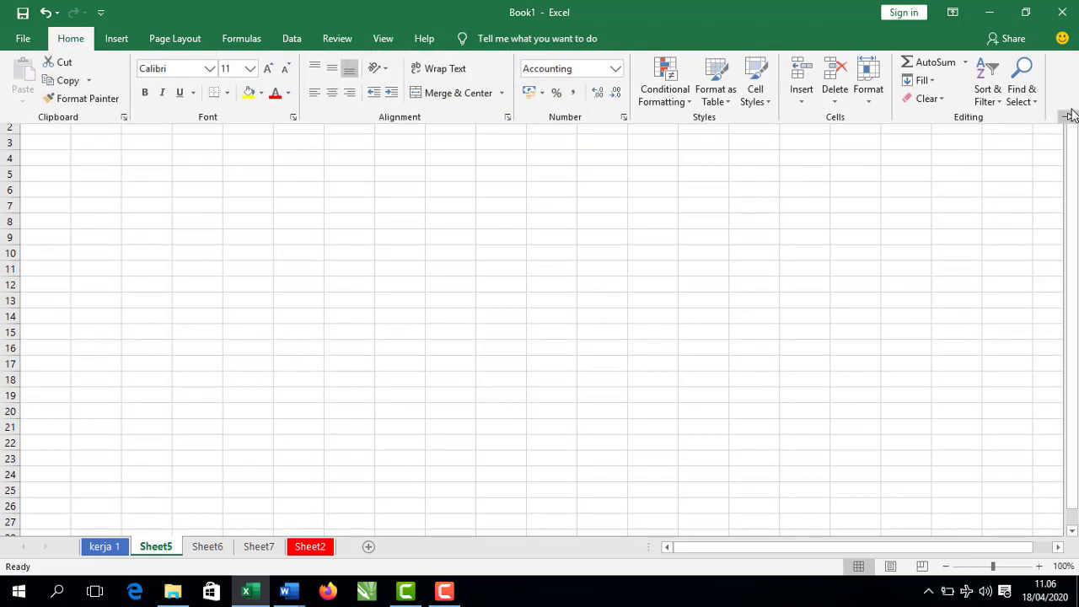
click(1069, 118)
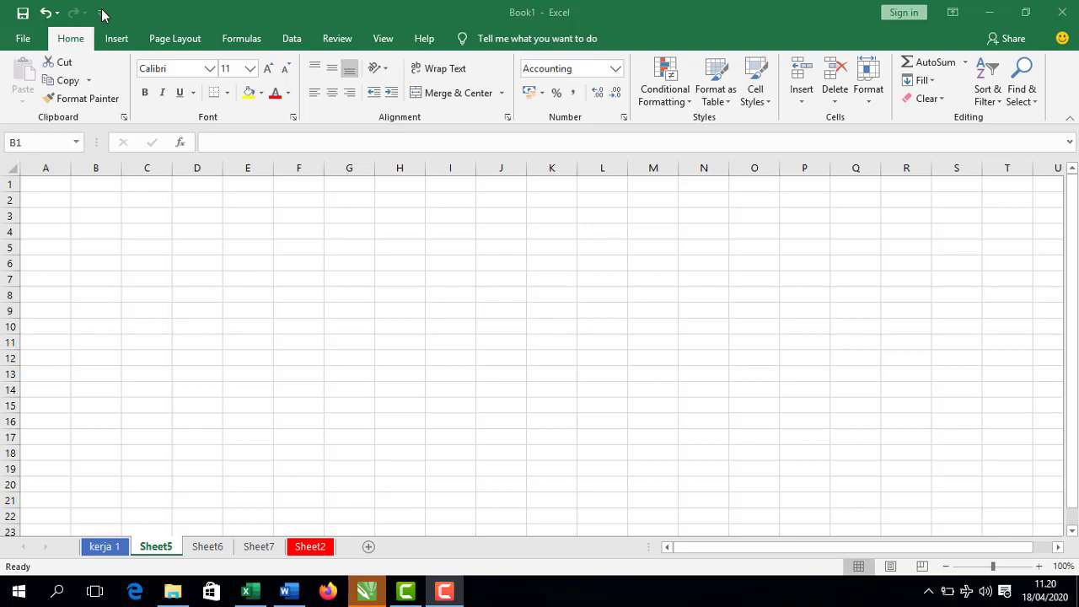
- Look over the commands that can be added to the Quick Access Toolbar without changing any
click(101, 13)
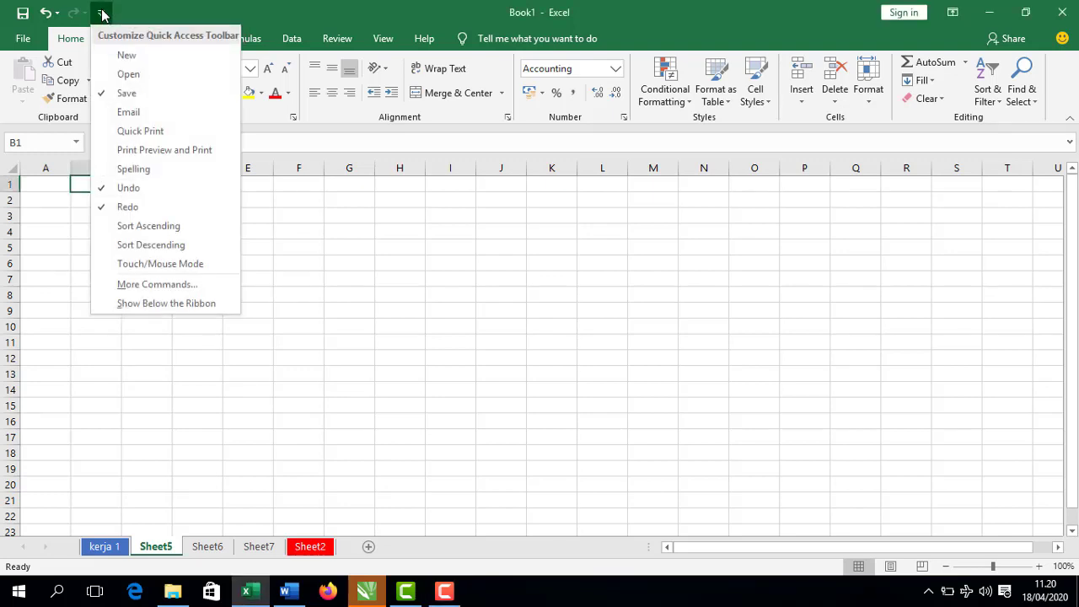
click(102, 14)
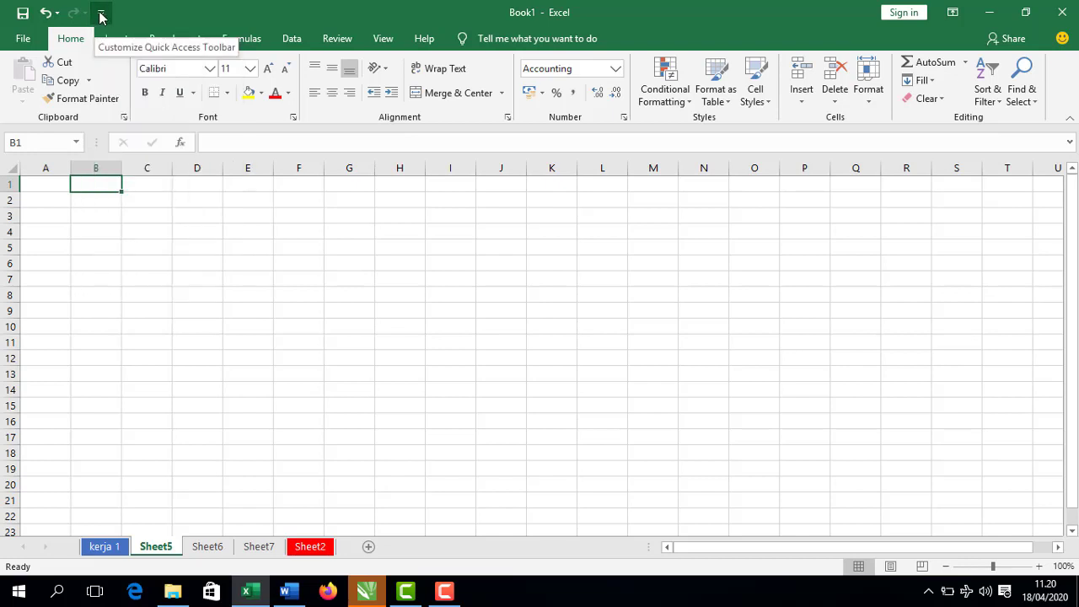
- Add the New command to the Quick Access Toolbar and open the toolbar's full customization settings
click(101, 15)
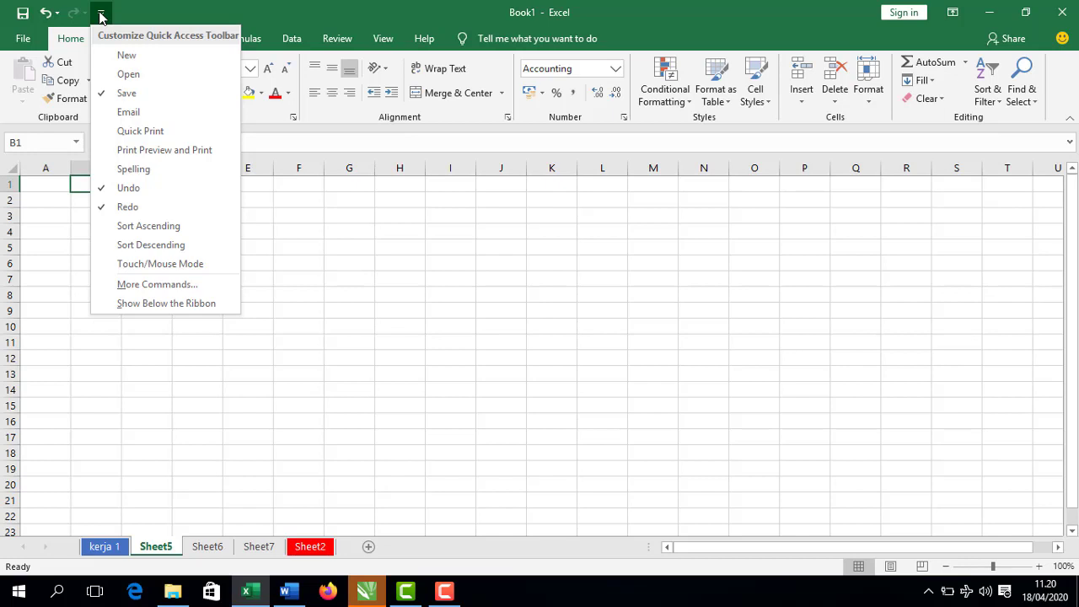
click(145, 66)
click(123, 13)
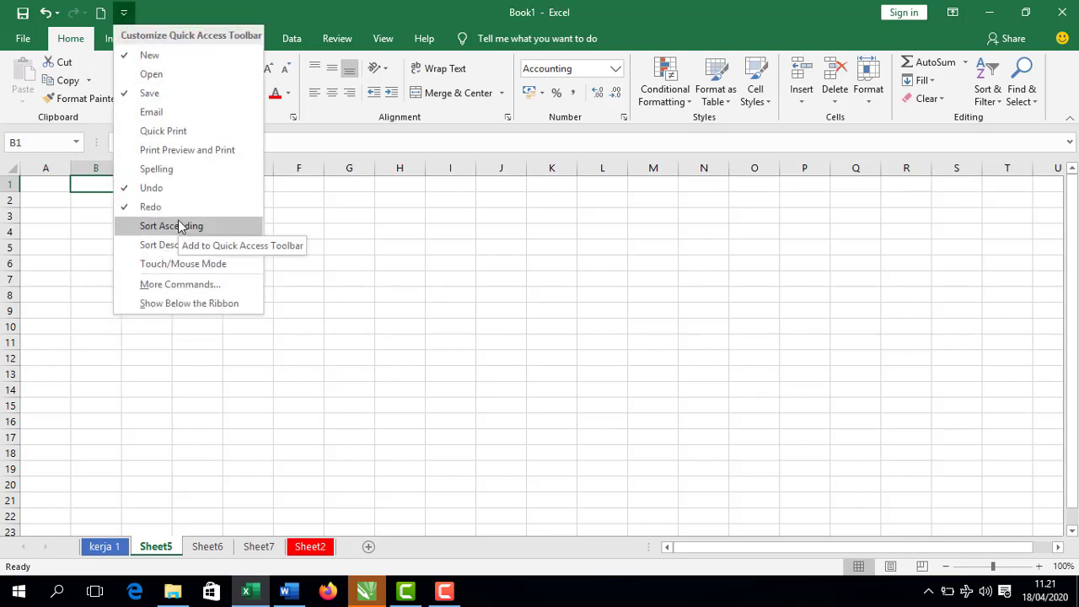
click(185, 291)
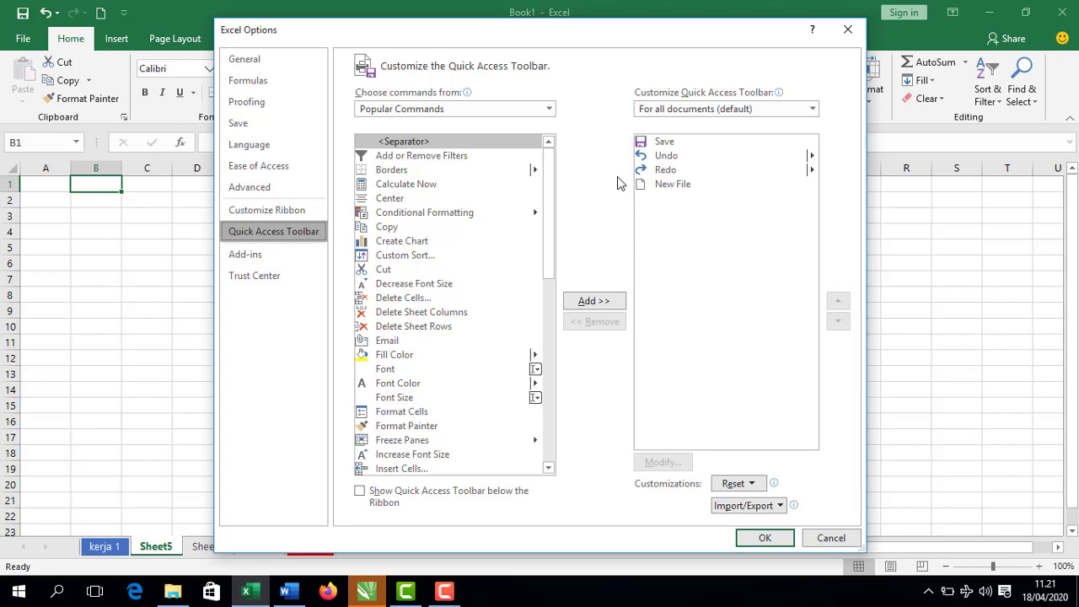
- Add Insert Equation from the Insert Tab commands to the Quick Access Toolbar and apply the settings
click(548, 110)
click(548, 112)
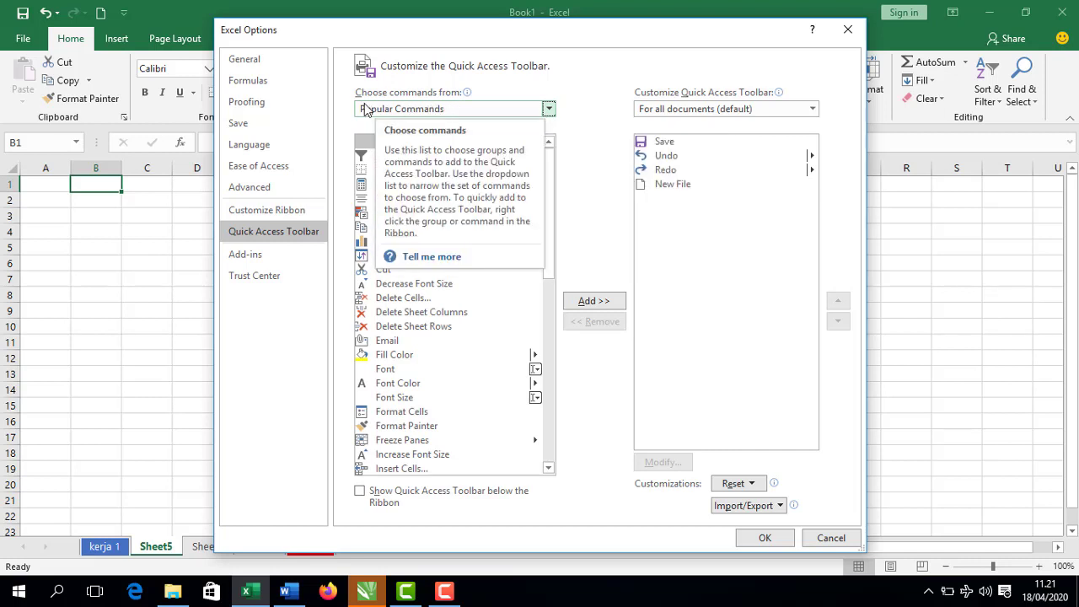
click(549, 112)
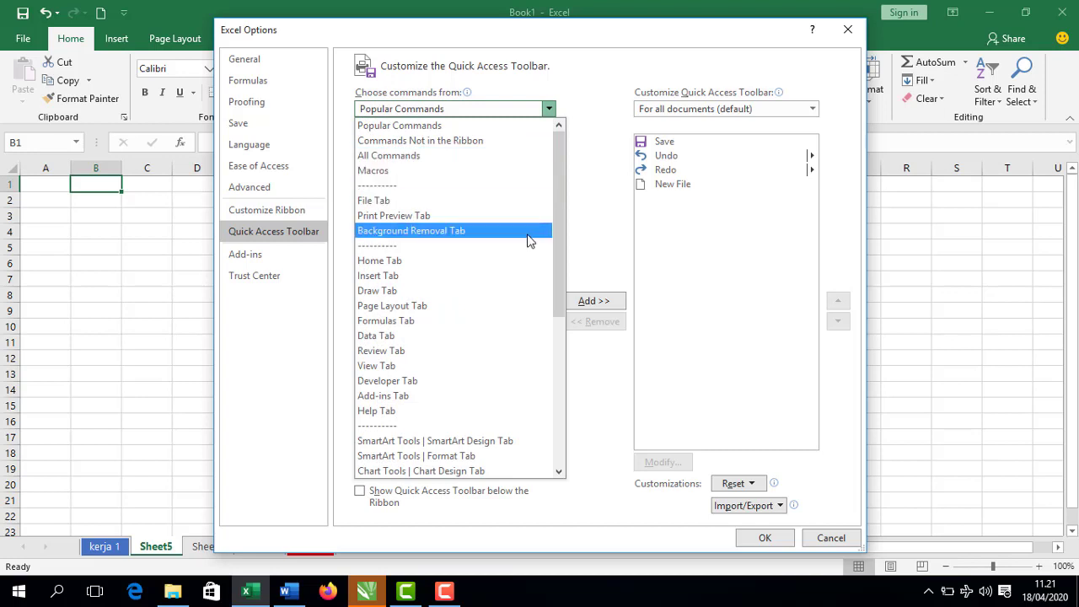
click(491, 281)
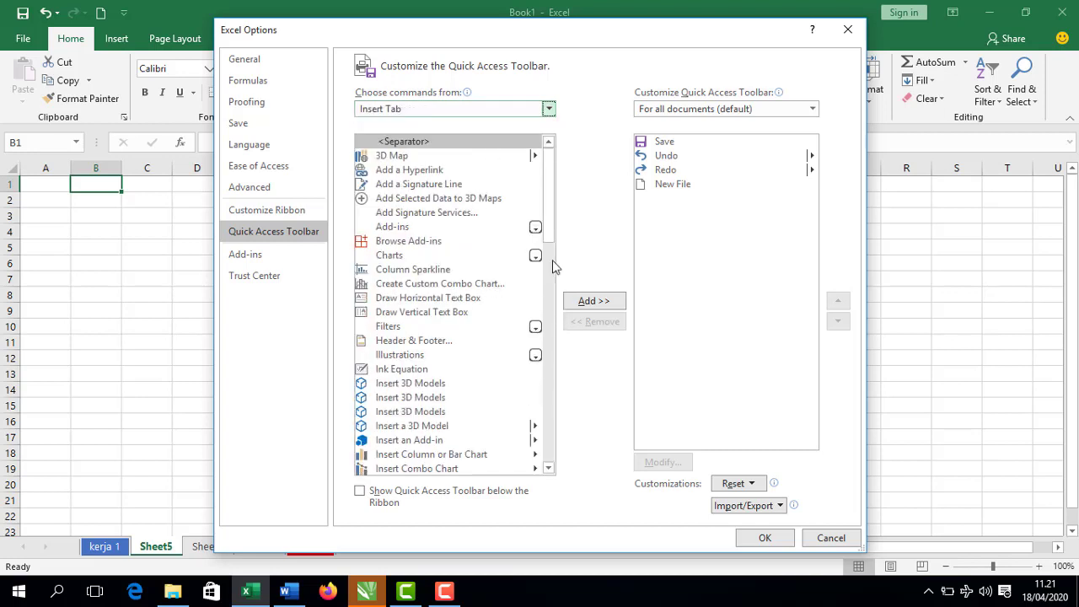
drag(553, 226, 554, 301)
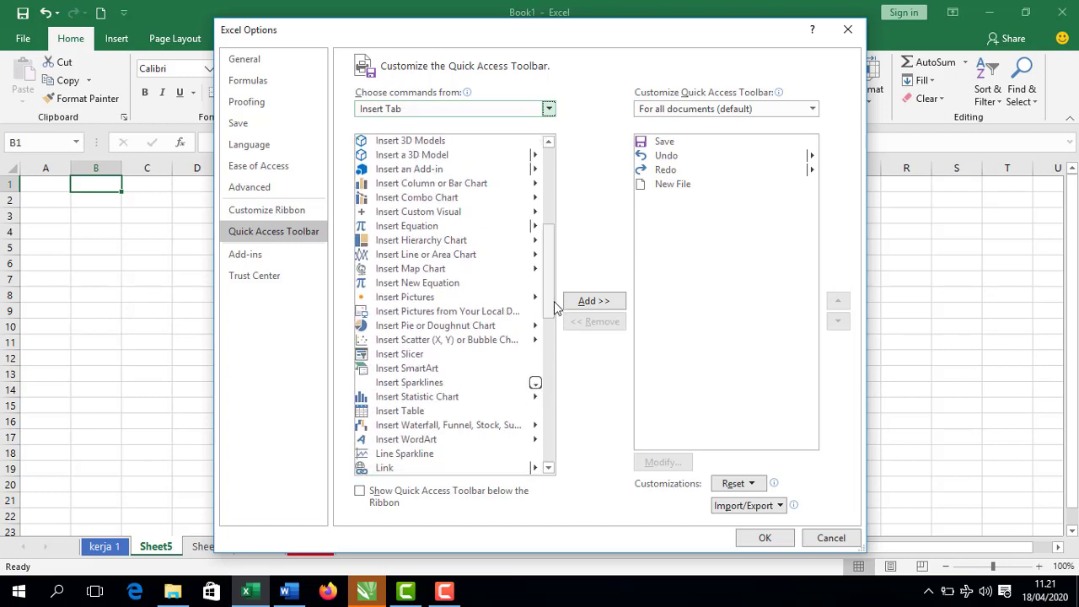
click(498, 227)
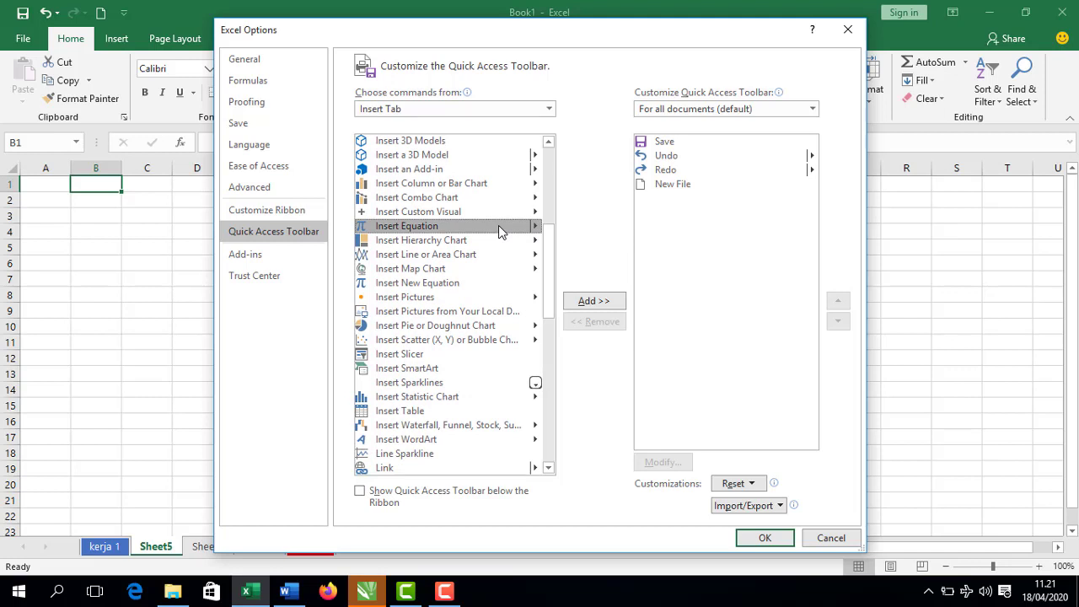
click(594, 302)
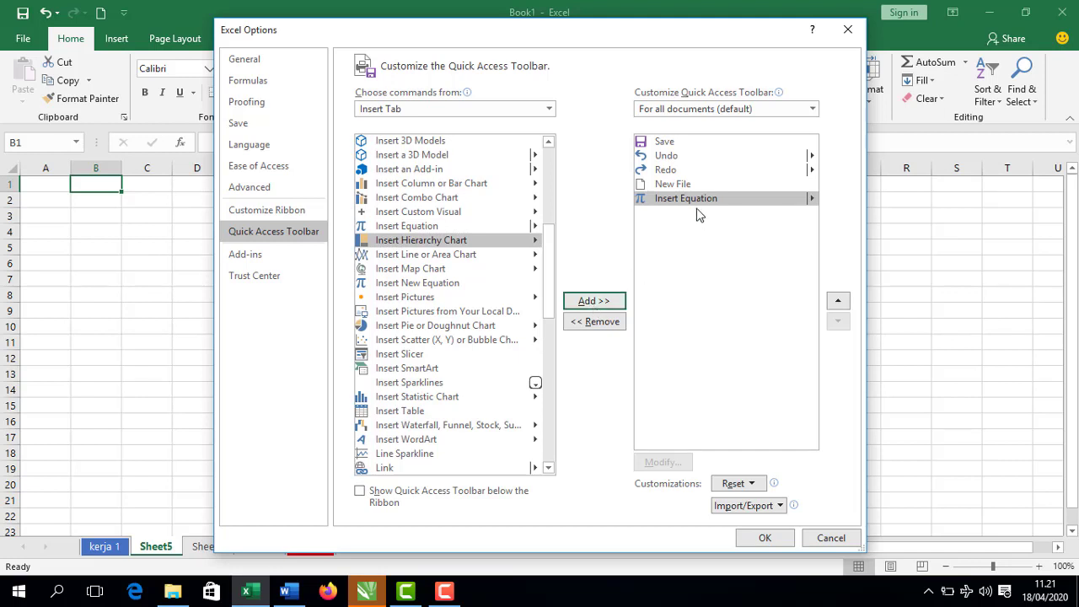
click(765, 541)
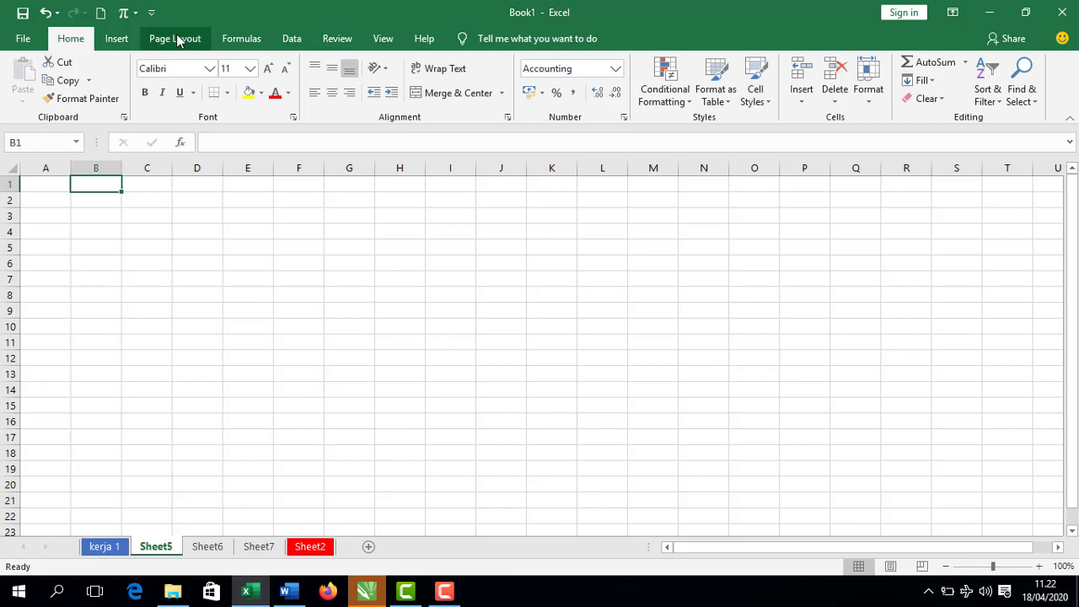
- Add the Cut command from the Home ribbon to the Quick Access Toolbar
click(67, 65)
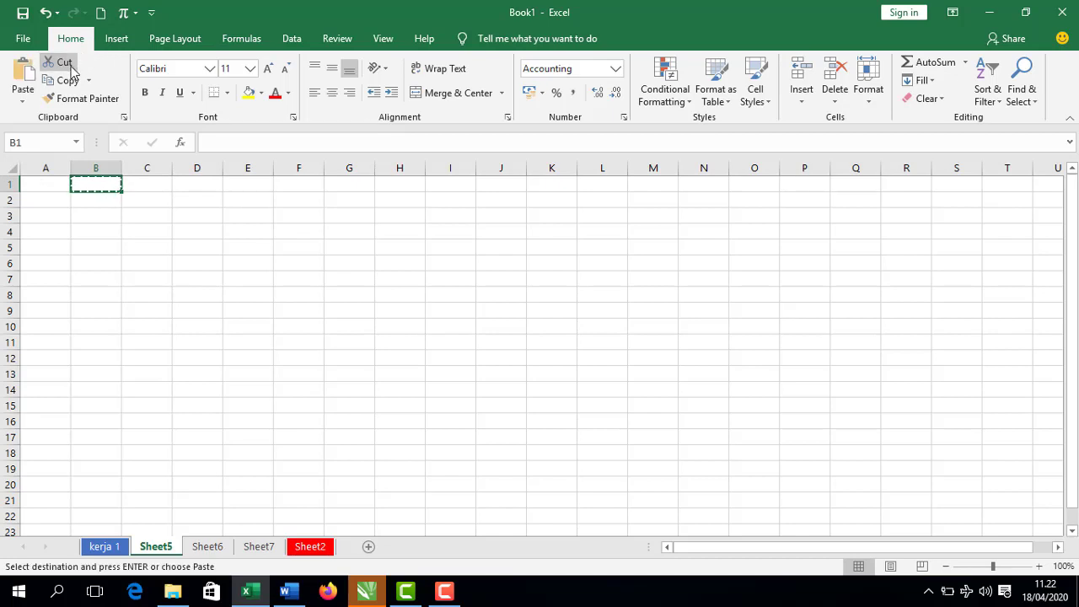
right_click(71, 67)
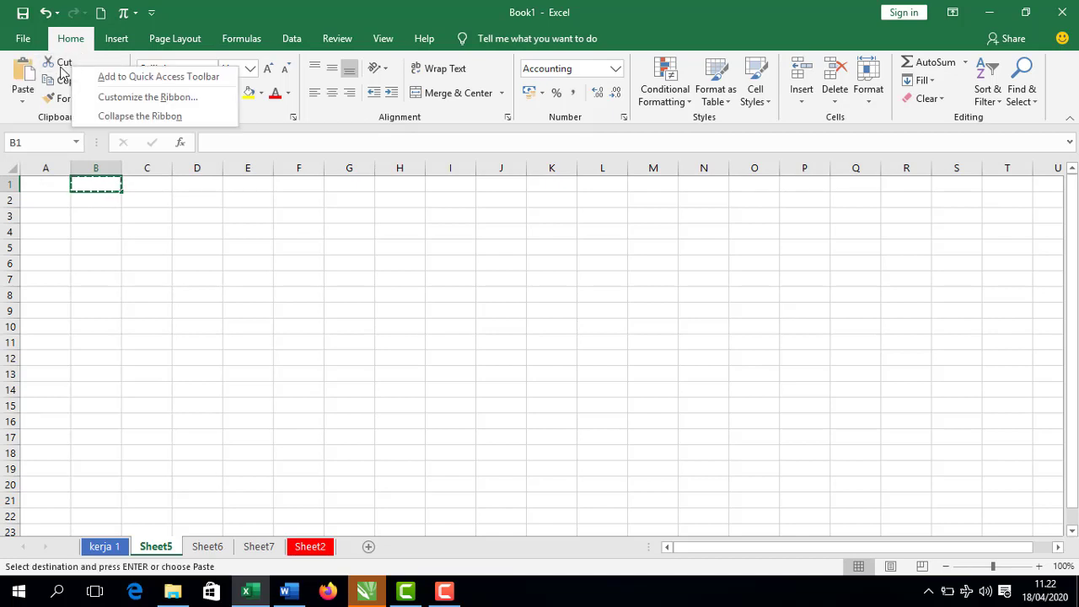
click(154, 77)
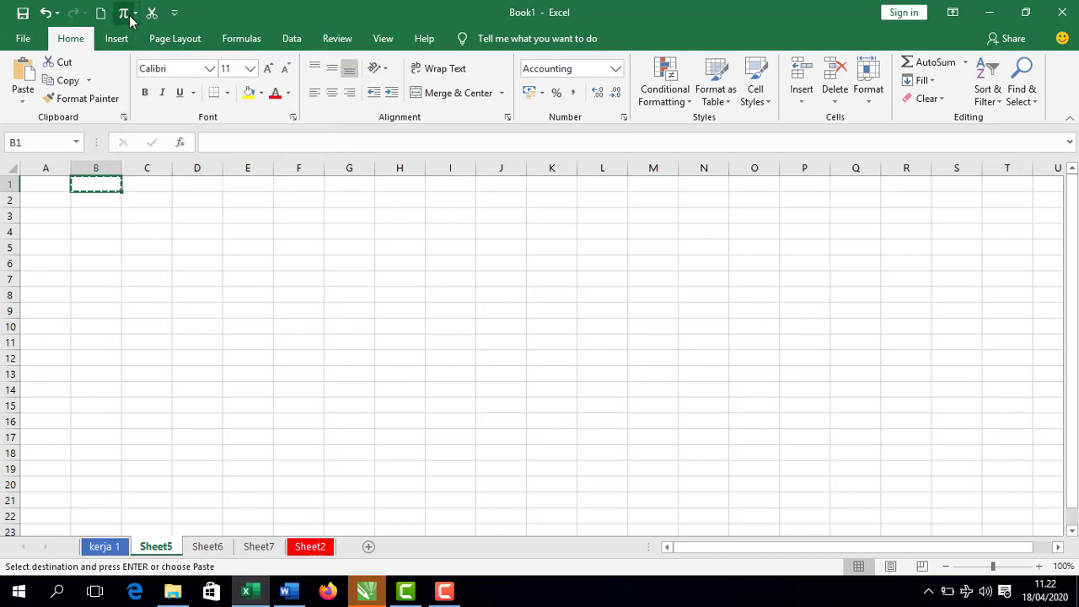
- Look over the options for removing Insert Equation, adding Paste and customizing the Quick Access Toolbar without changing anything
right_click(129, 18)
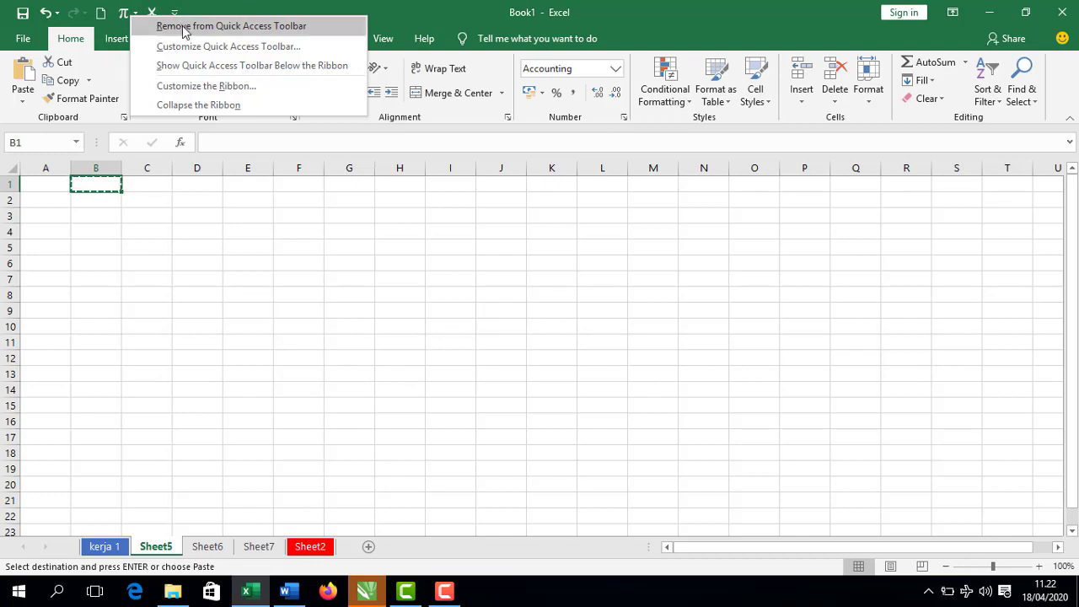
click(242, 7)
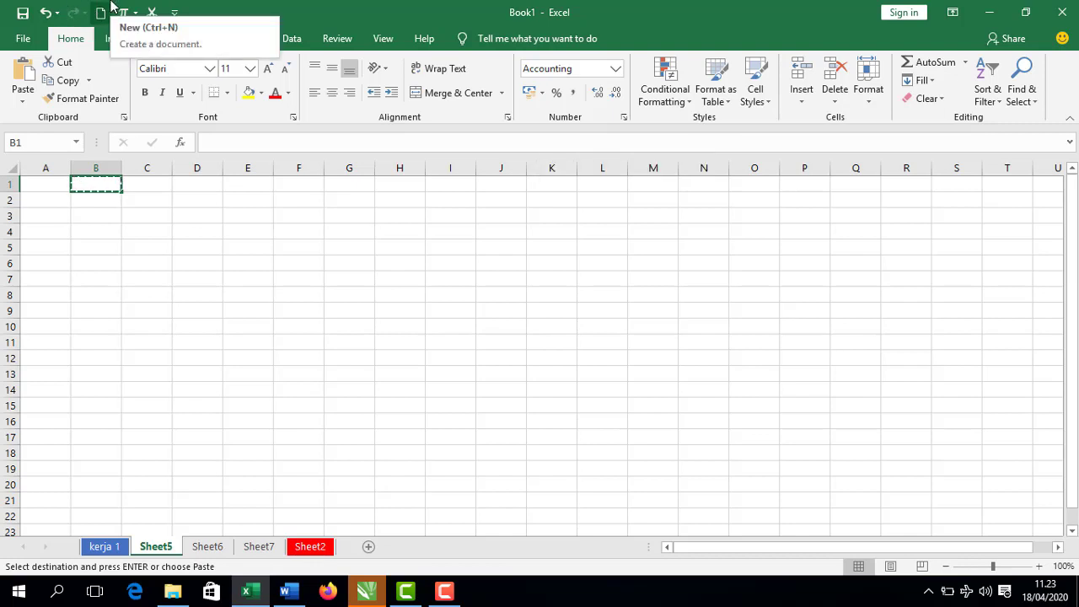
right_click(22, 104)
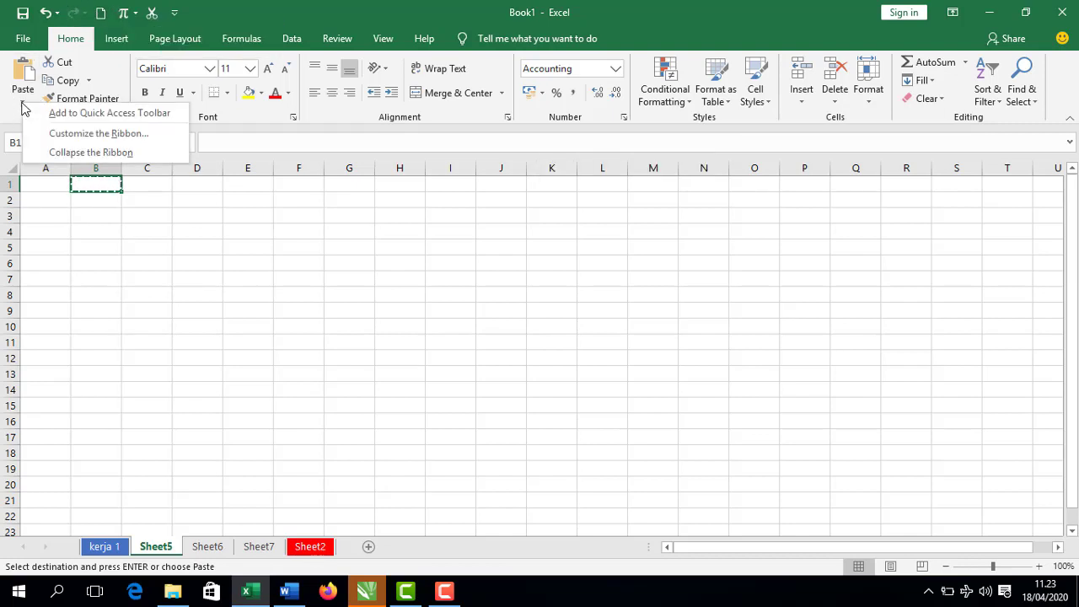
click(176, 13)
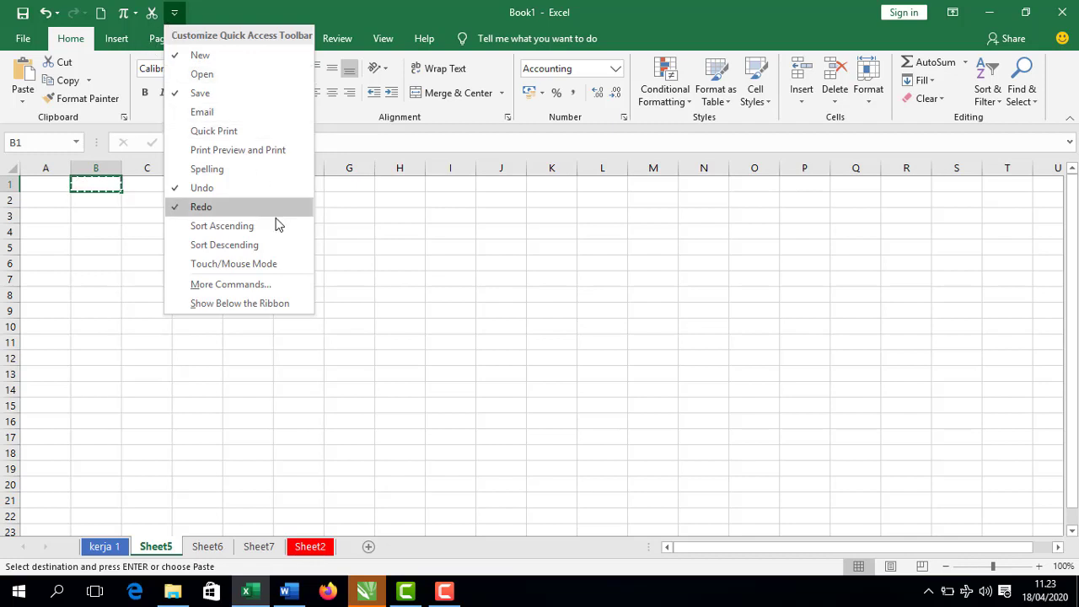
click(215, 9)
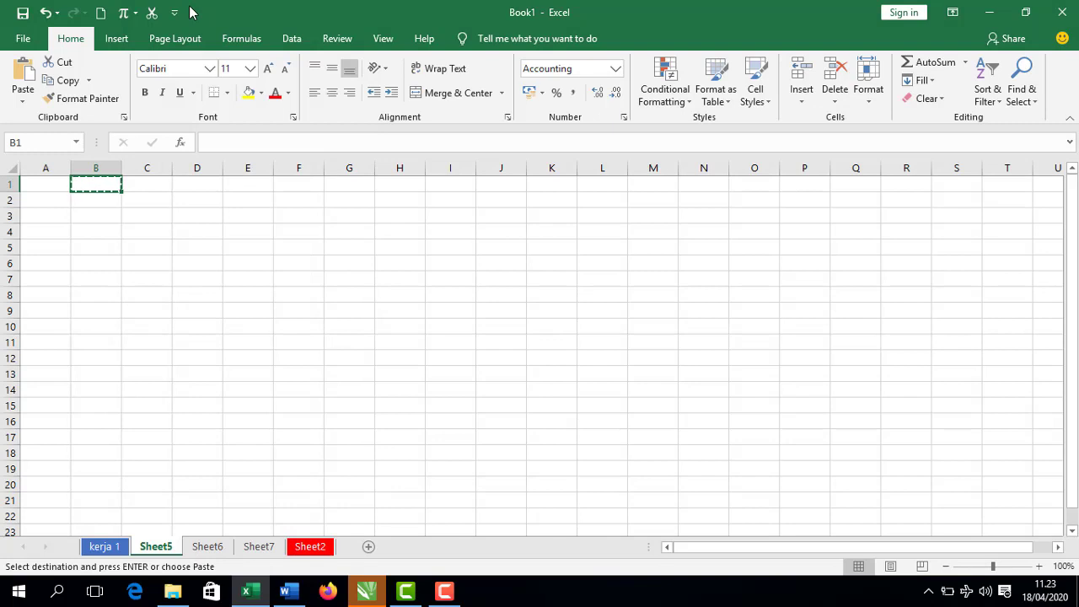